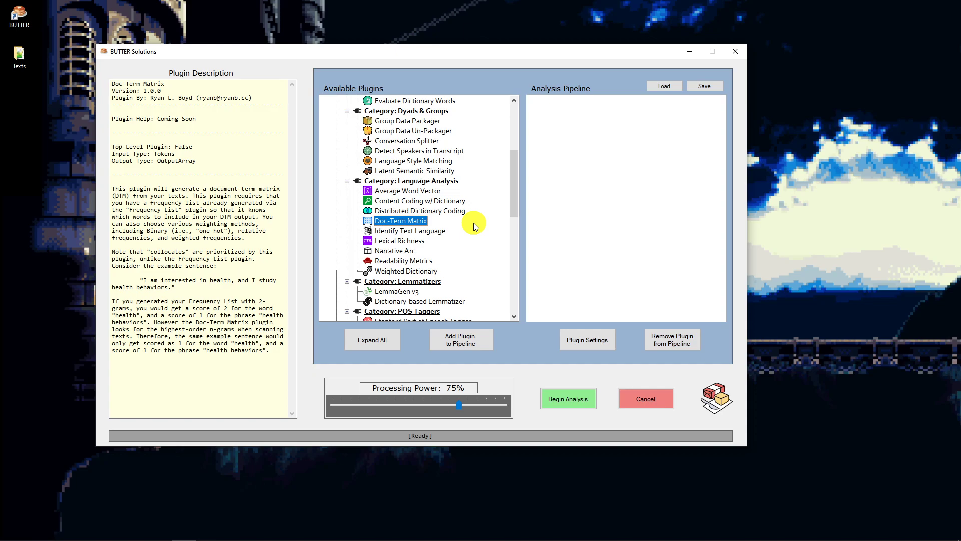
- Switch to File Explorer, open the TED - English Only folder and view the transcript a_ted_speaker_s_worst_nightmare.txt
drag(515, 176, 513, 123)
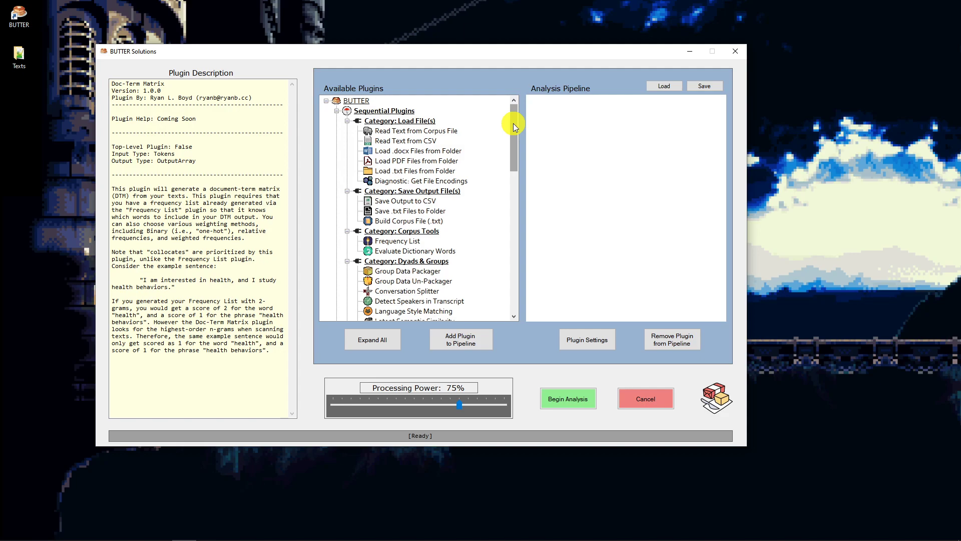
drag(960, 135, 470, 65)
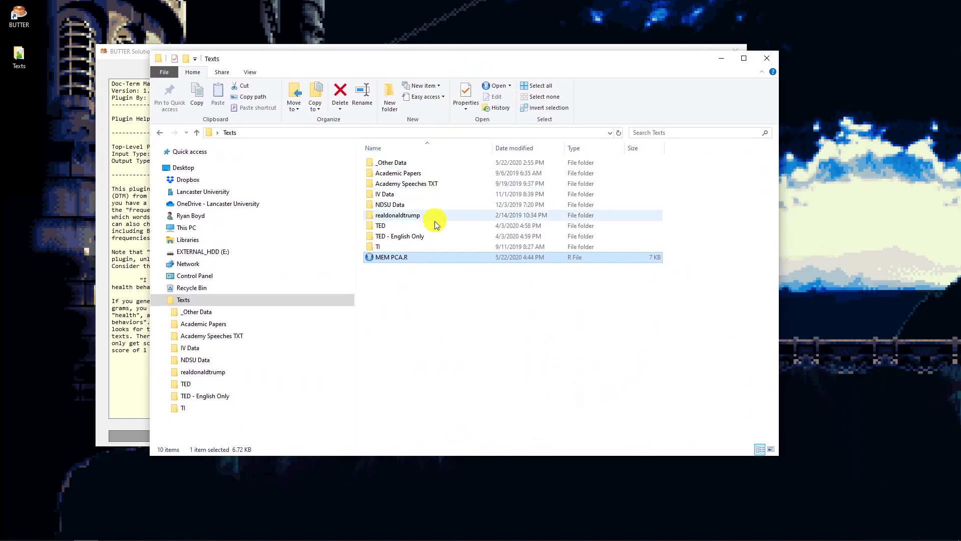
click(417, 238)
double_click(416, 241)
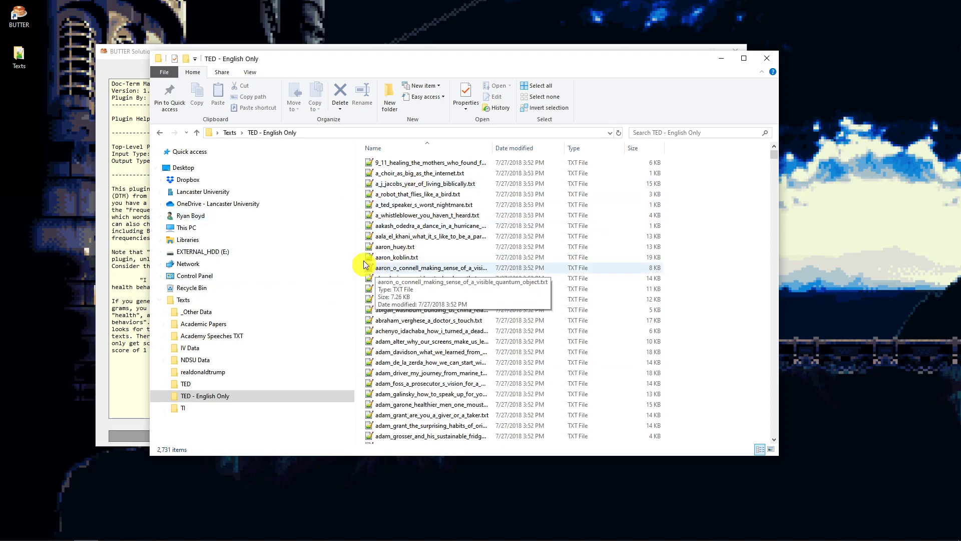
double_click(424, 205)
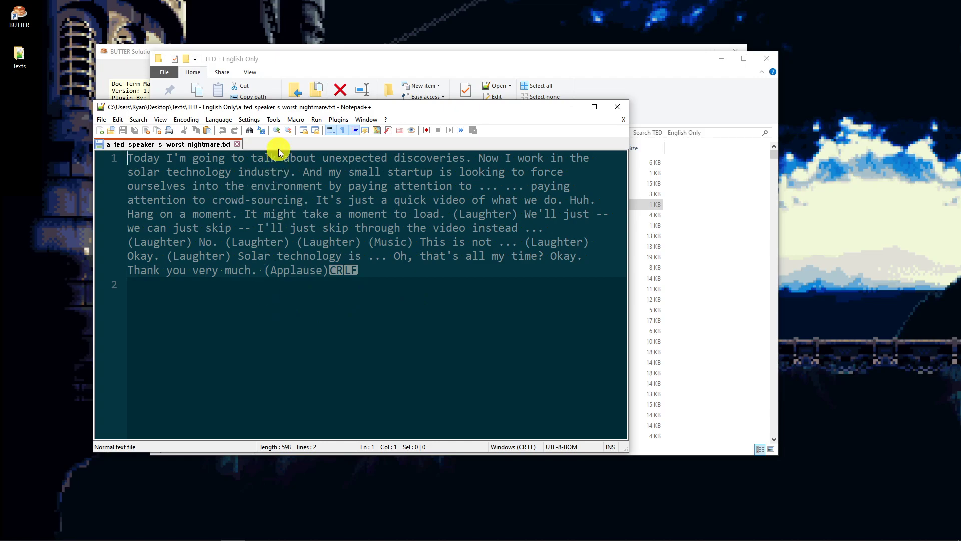
drag(279, 109, 960, 168)
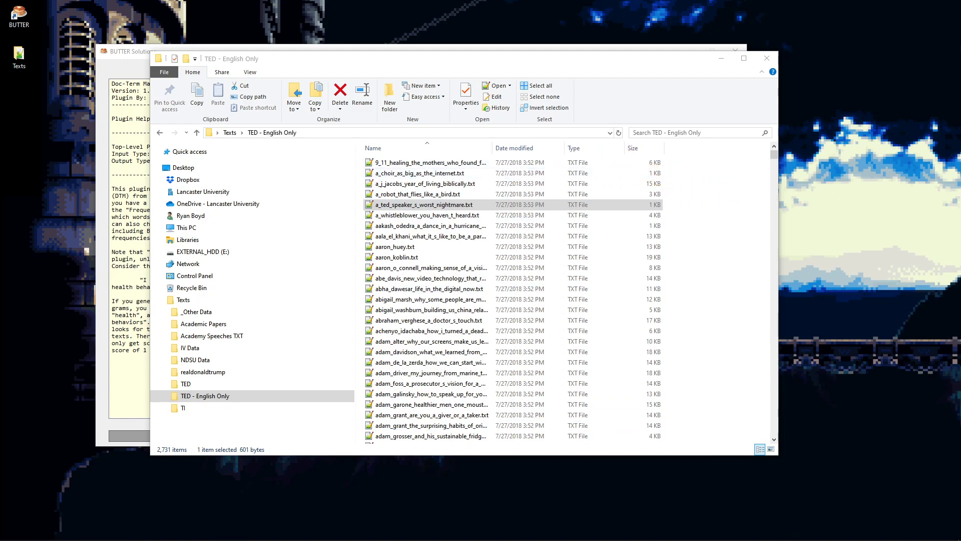
drag(471, 60, 960, 148)
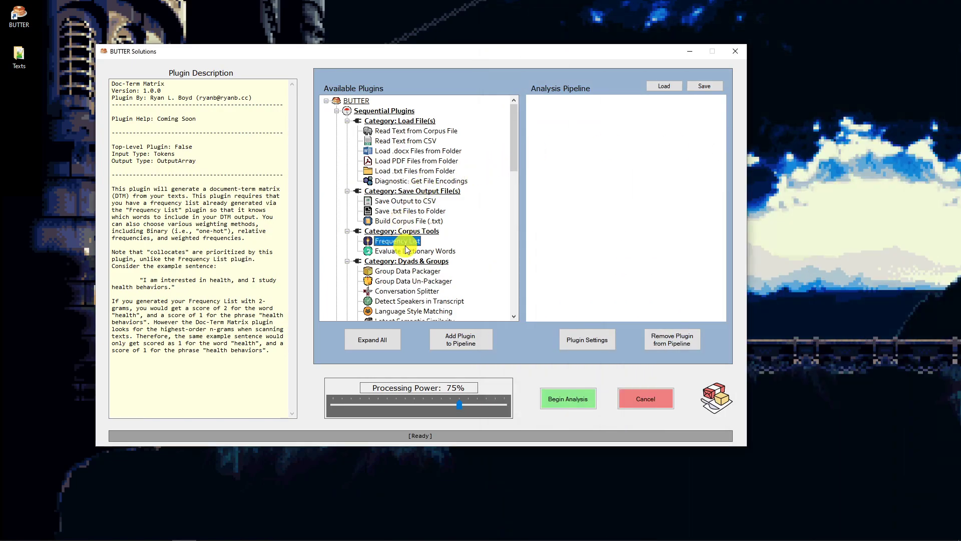
- Review the Frequency List plugin's description and its help link in BUTTER
click(405, 242)
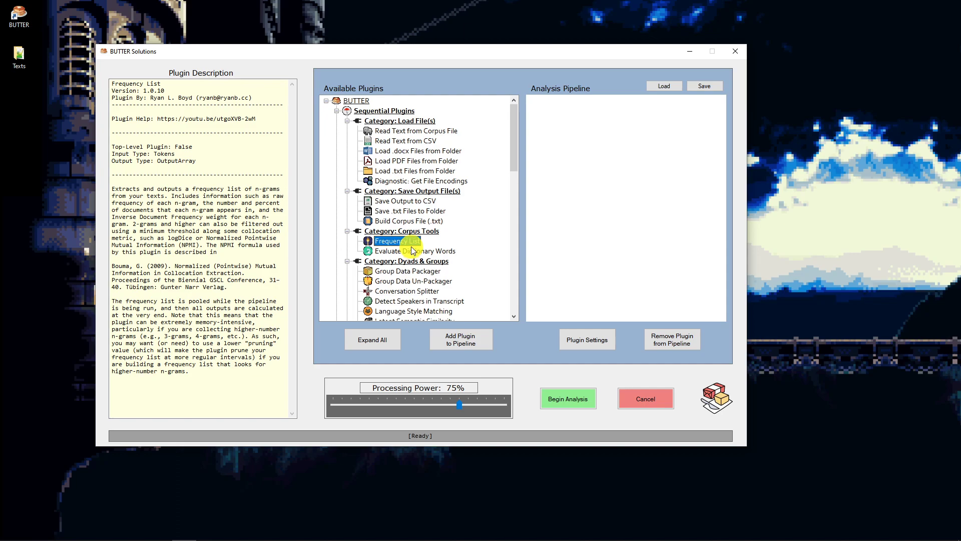
drag(159, 122, 270, 120)
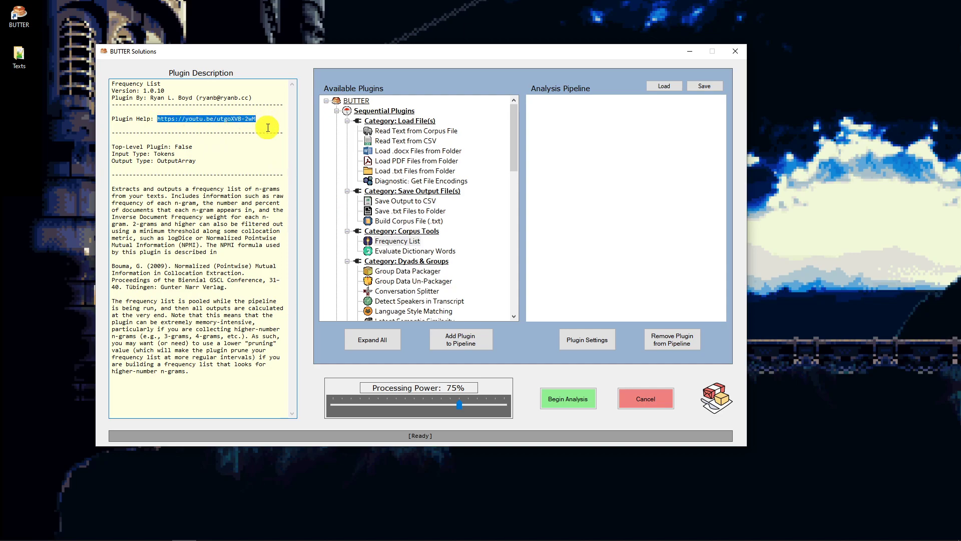
click(407, 242)
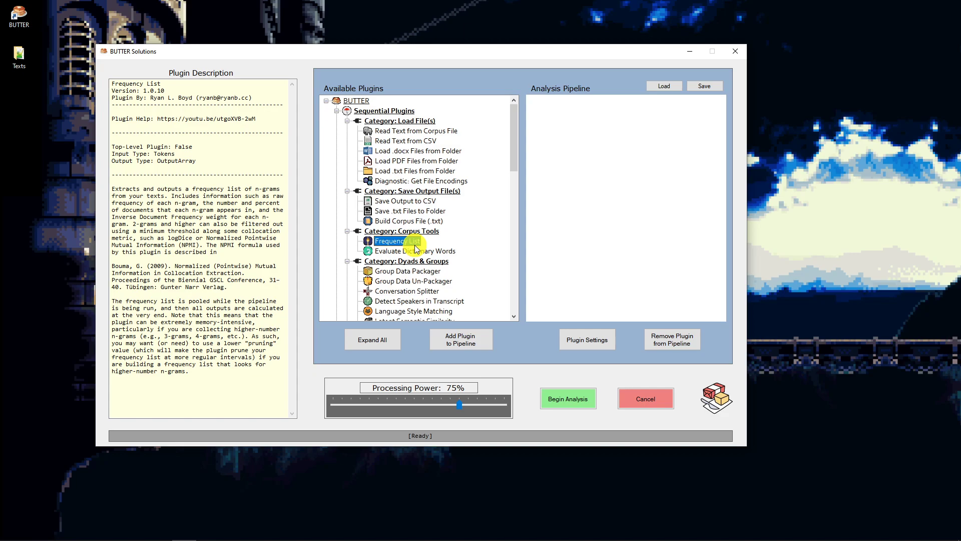
- Add Load .txt Files from Folder to the analysis pipeline and set its source to the TED - English Only folder in Texts
click(420, 171)
click(462, 344)
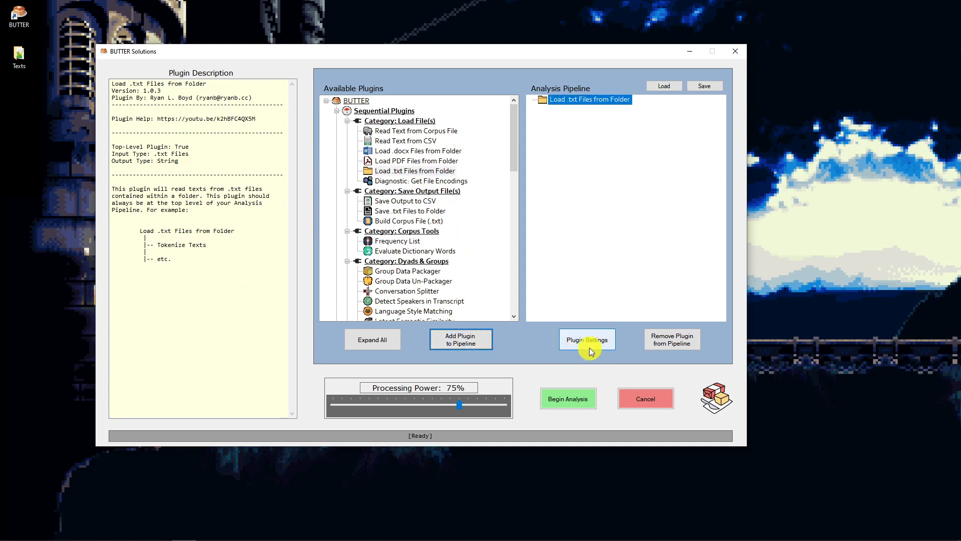
click(590, 349)
click(356, 285)
click(412, 348)
click(462, 408)
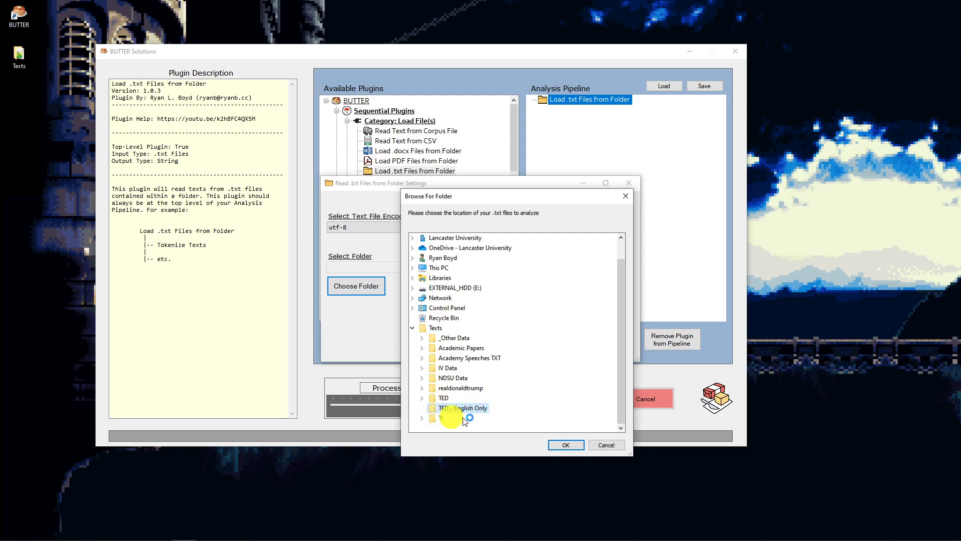
click(565, 445)
click(478, 339)
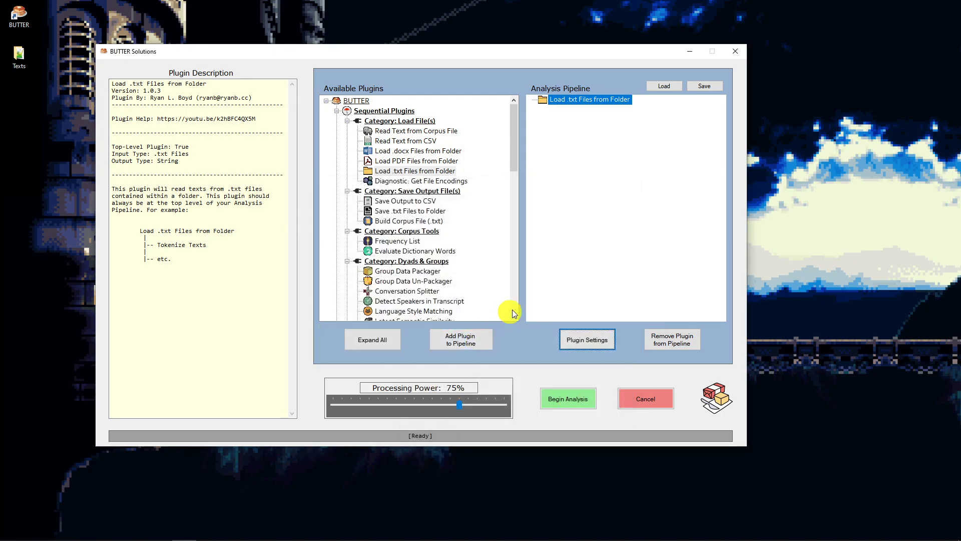
- Add the Twitter-Aware Tokenizer below the text loader, followed by Remove Stop Words beneath it
drag(513, 134, 515, 234)
double_click(404, 270)
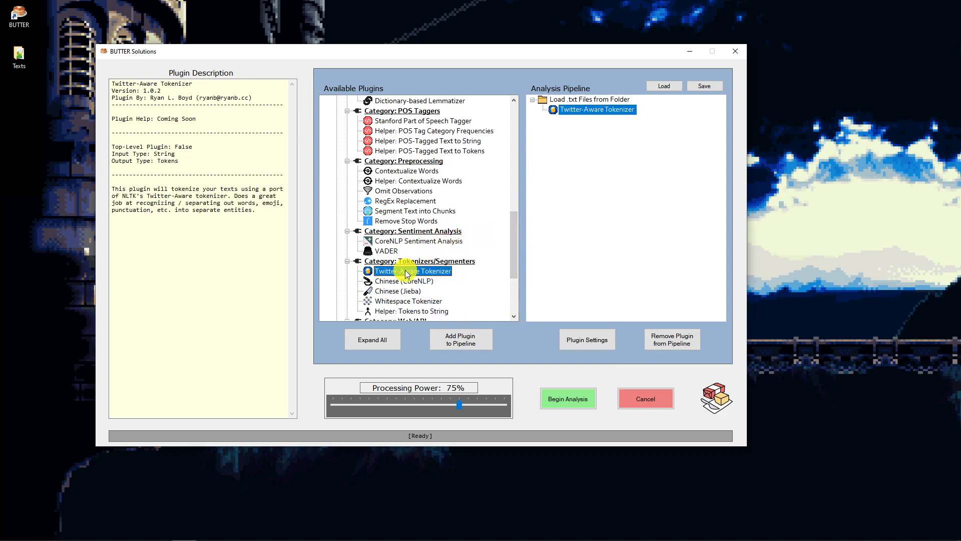
scroll(516, 239, up, 2)
drag(515, 232, 515, 227)
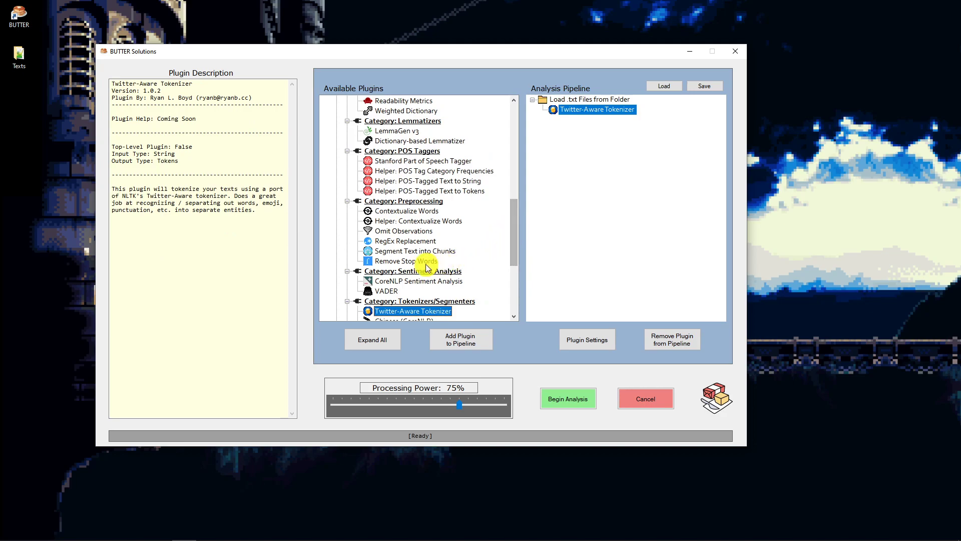
double_click(406, 261)
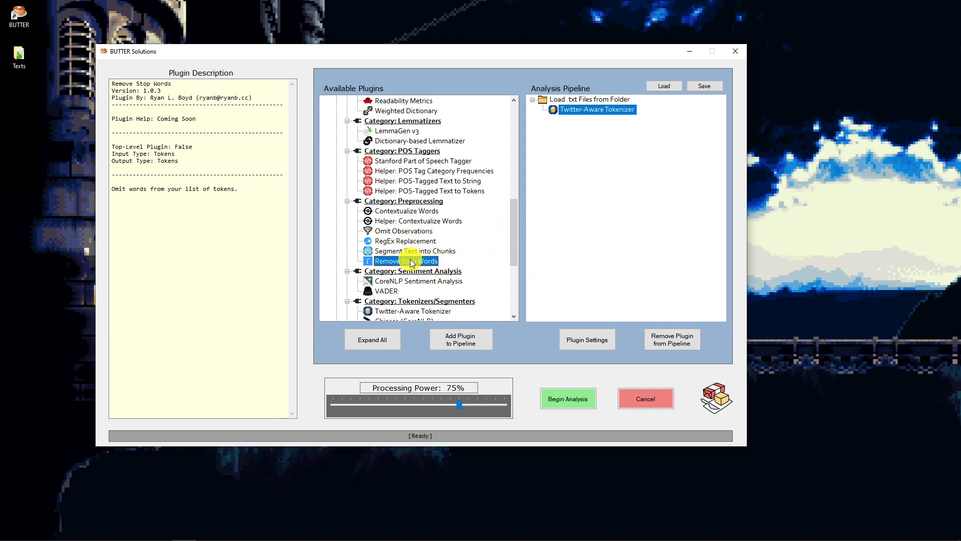
- Choose a default stop list language in the Remove Stop Words settings and load its stop list
click(585, 346)
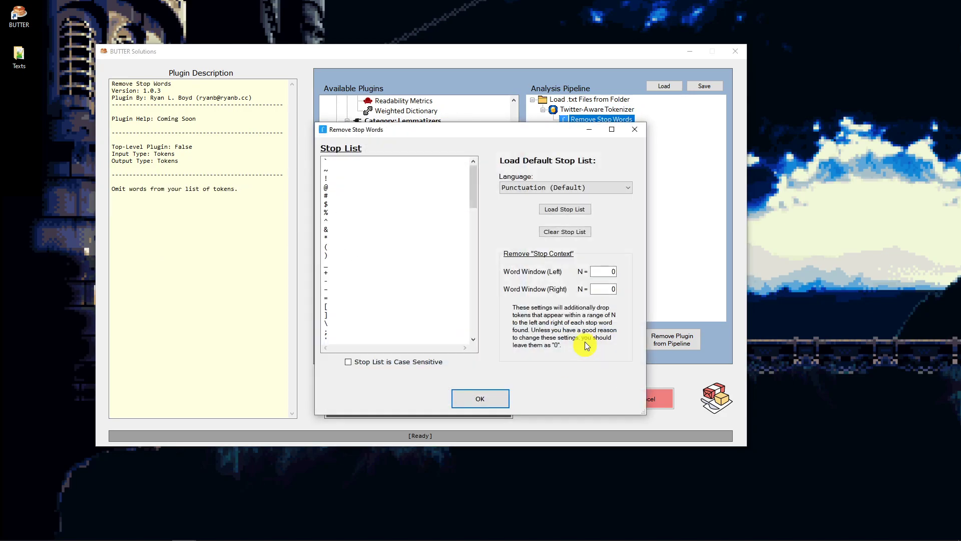
click(560, 190)
click(564, 207)
click(556, 189)
click(561, 215)
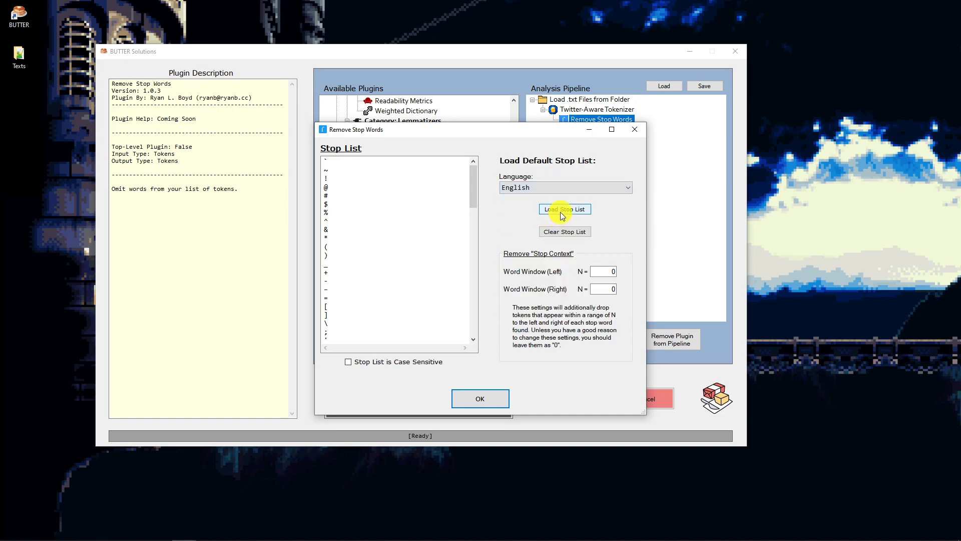
click(561, 214)
drag(474, 329, 474, 158)
click(476, 398)
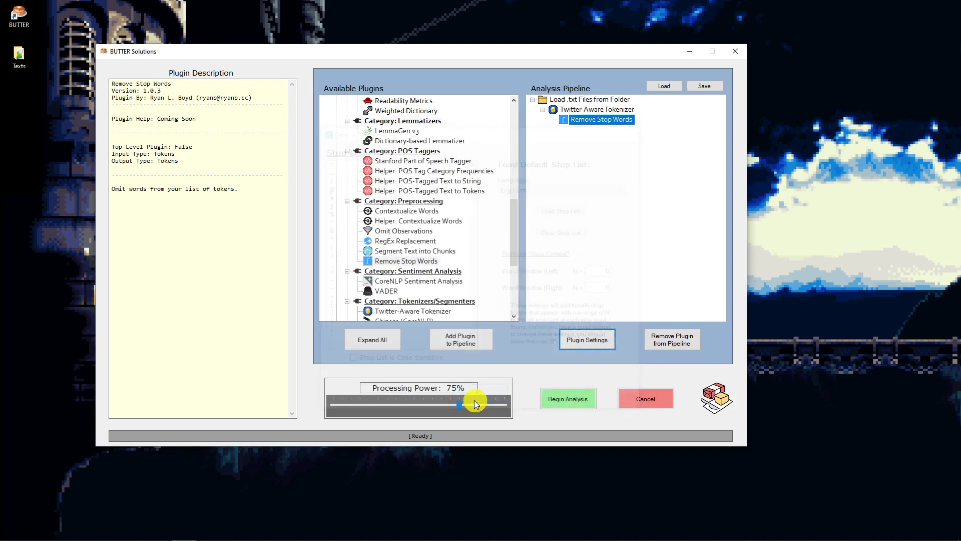
- Add the LemmaGen v3 lemmatizer beneath Remove Stop Words, using the English language model
scroll(473, 186, up, 2)
click(409, 190)
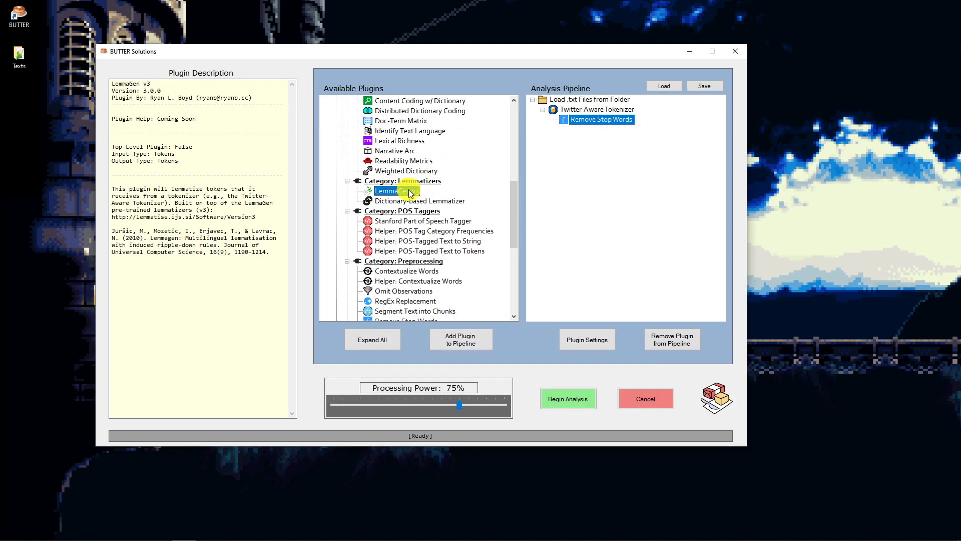
double_click(408, 190)
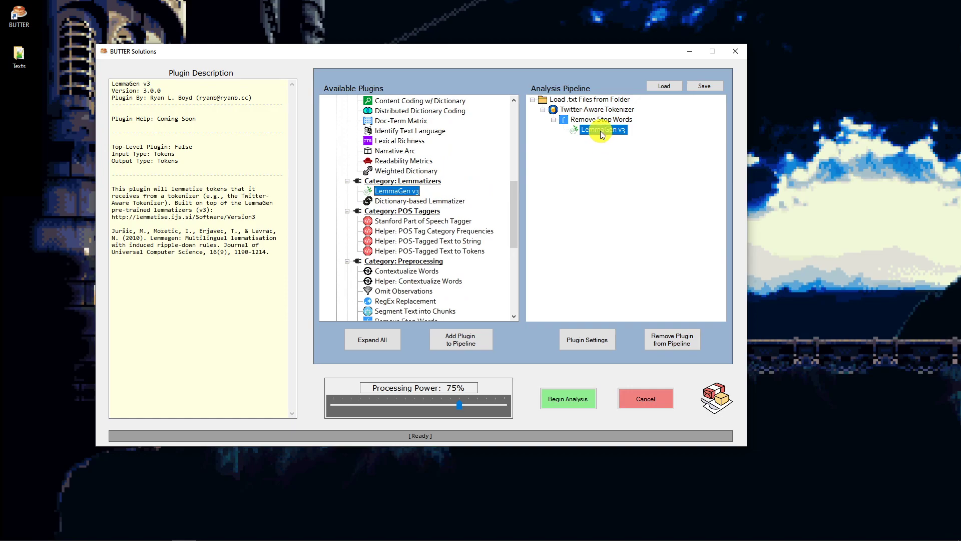
drag(513, 202, 509, 142)
click(593, 339)
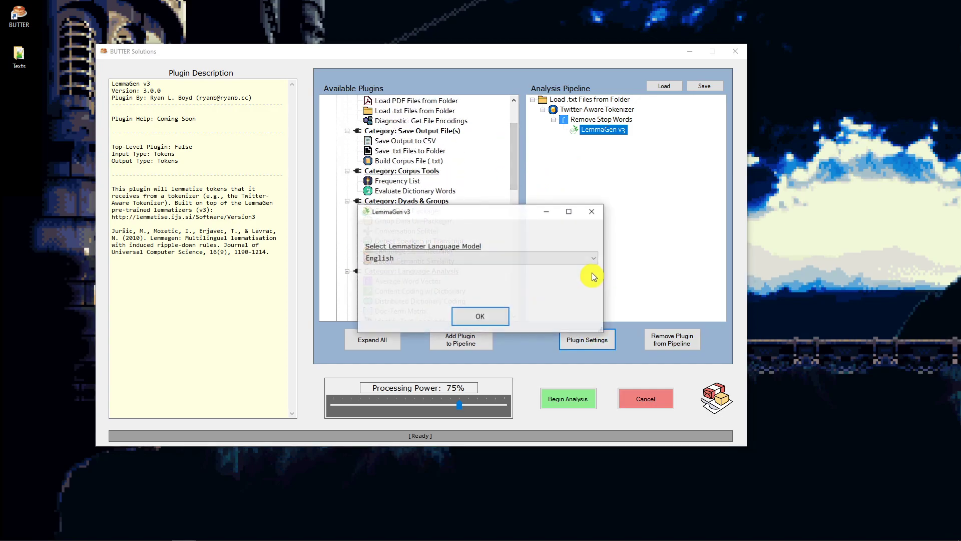
click(376, 260)
click(376, 260)
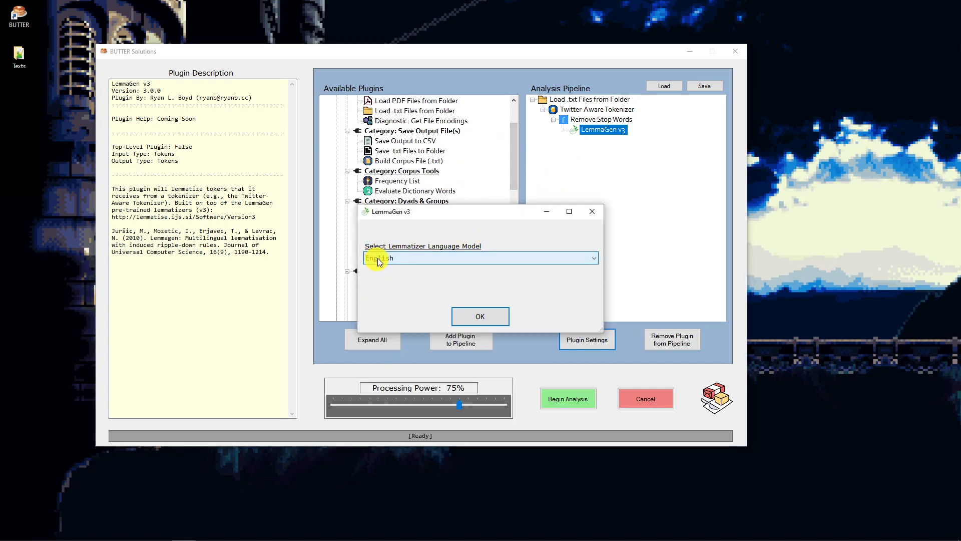
click(492, 317)
- Add the Frequency List plugin beneath LemmaGen v3 and set its N-grams value to 1
scroll(514, 170, up, 2)
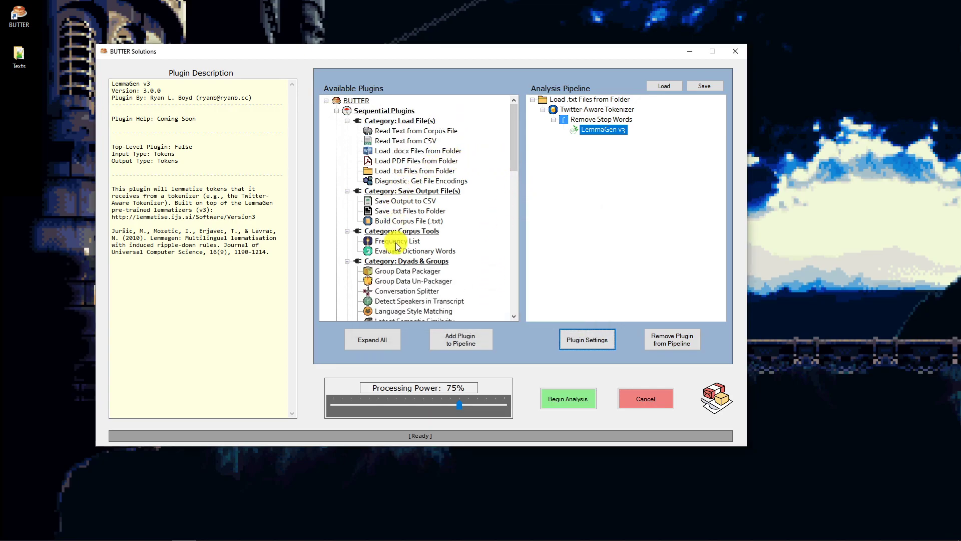
double_click(397, 241)
click(579, 342)
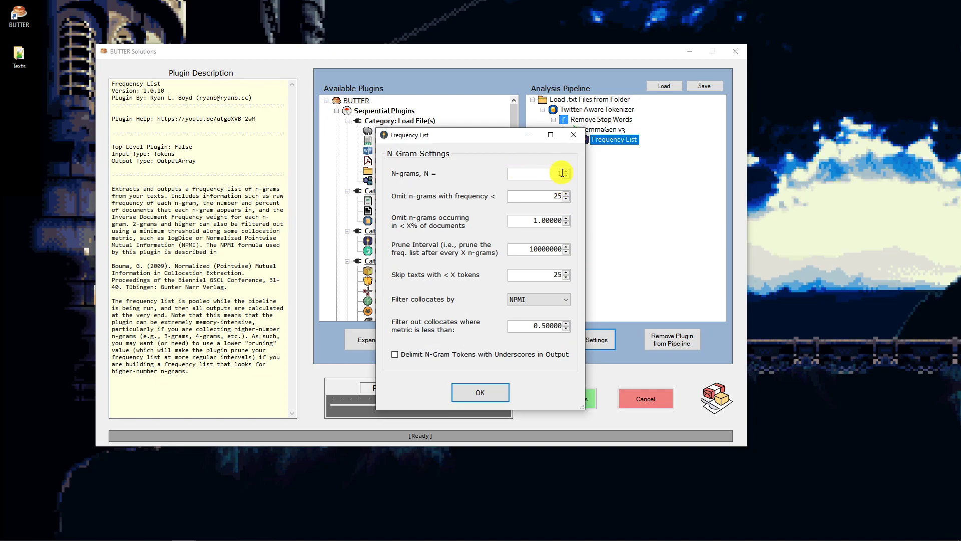
drag(552, 173, 576, 170)
text(2)
drag(508, 173, 573, 174)
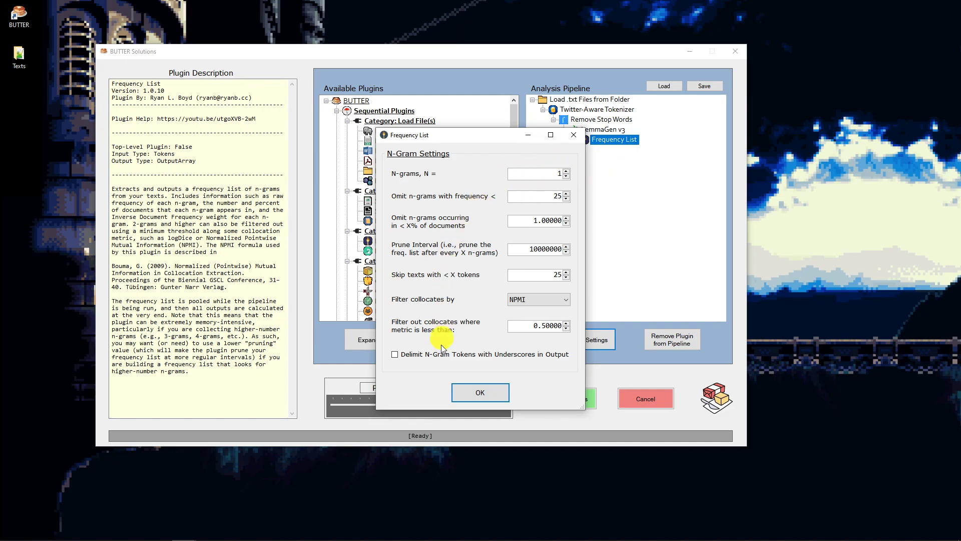
click(566, 170)
click(566, 171)
click(567, 178)
click(566, 178)
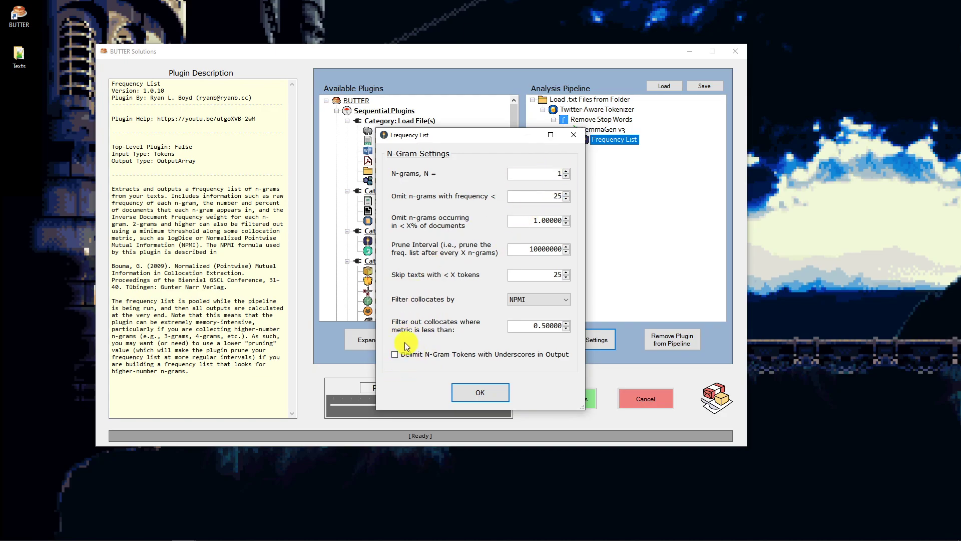
- Set Frequency List to omit n-grams with a frequency below 5 or occurring in less than 0.0% of documents
drag(459, 139, 637, 105)
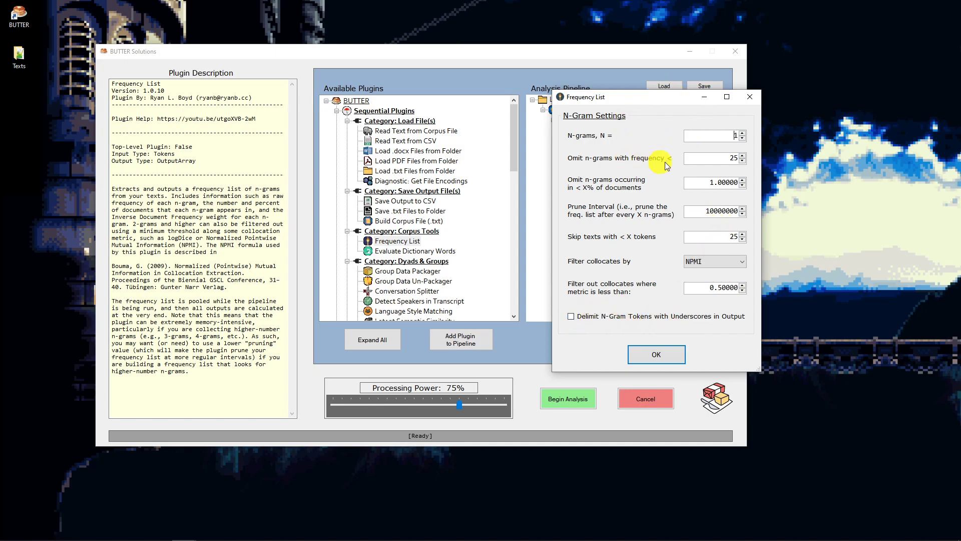
drag(726, 158, 762, 151)
text(5)
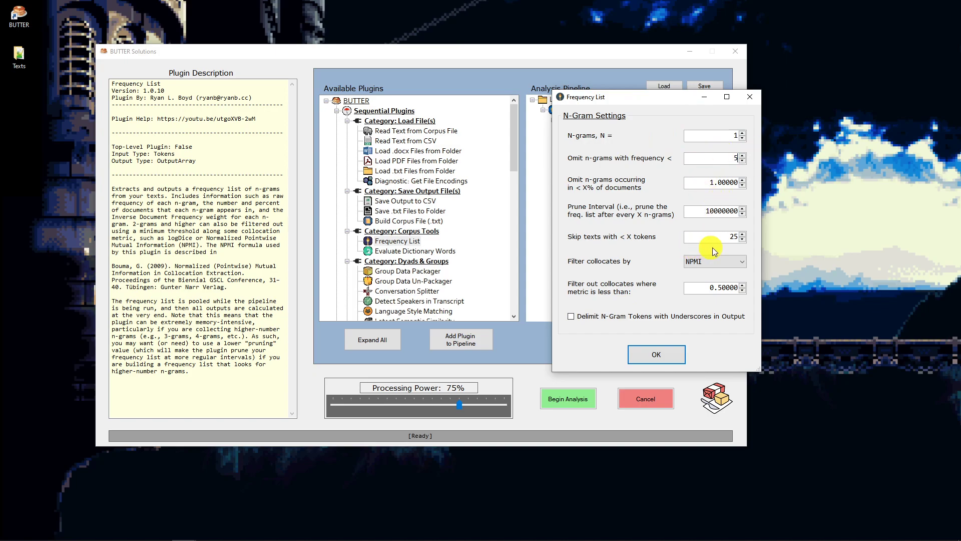
drag(701, 182, 812, 174)
text(0.0)
click(657, 355)
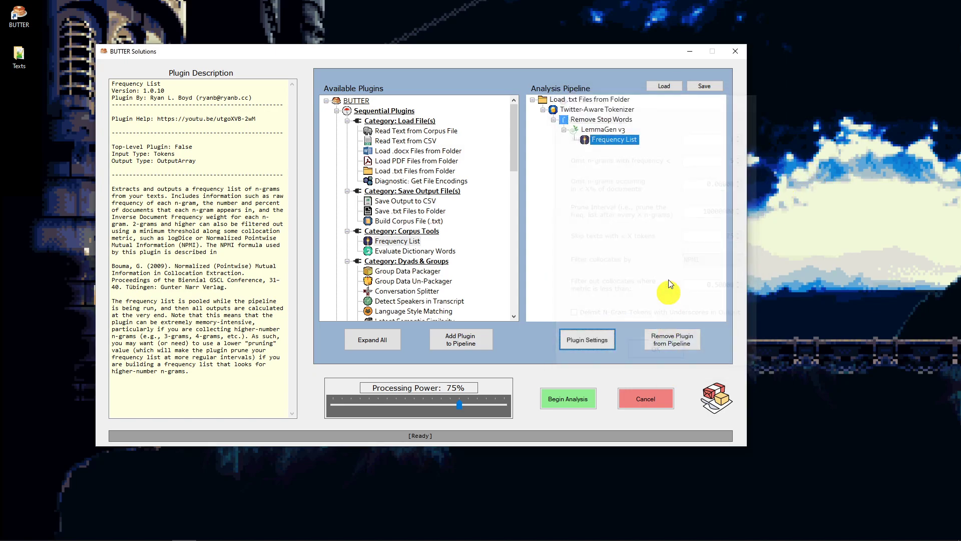
- Add Save Output to CSV beneath Frequency List, writing to BUTTER-CSVOutput-FL.csv in the Texts folder, and run the analysis
double_click(422, 202)
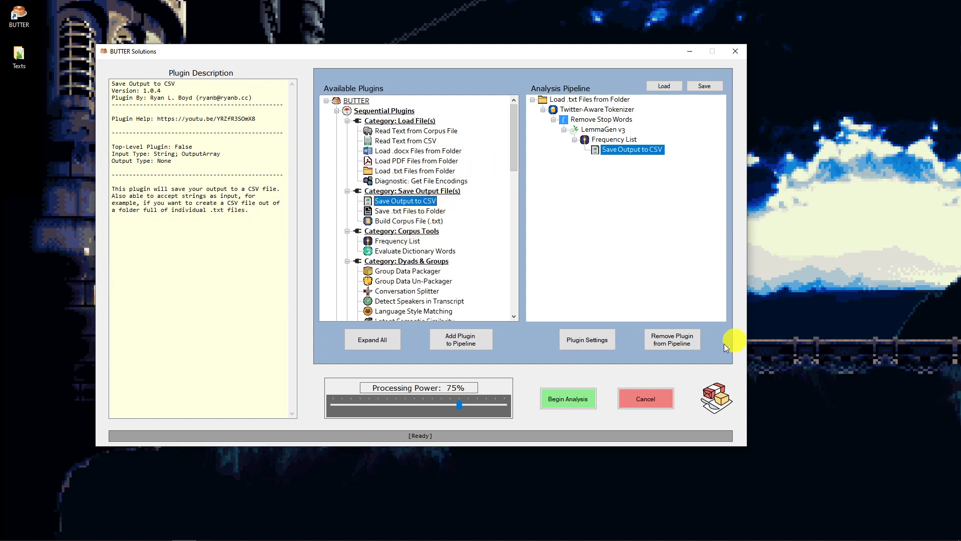
click(579, 343)
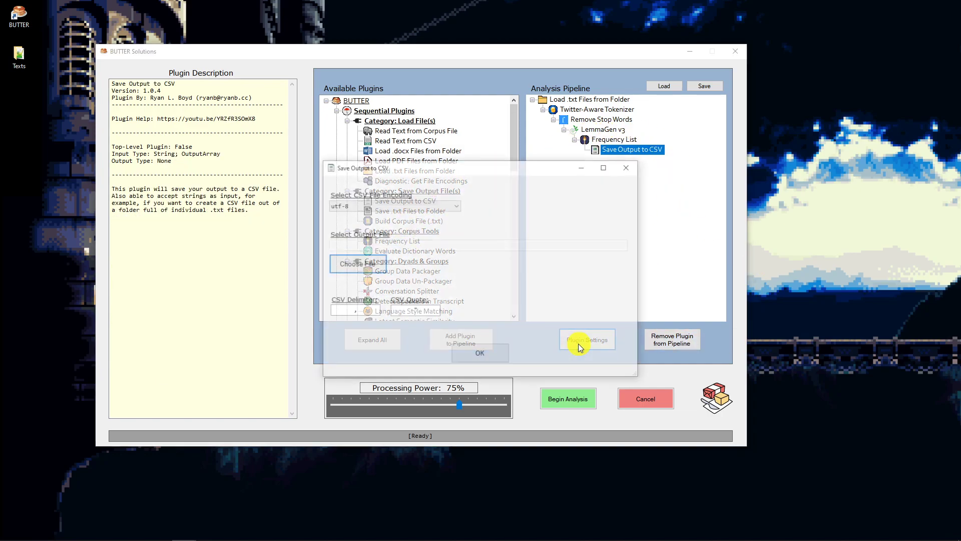
click(364, 270)
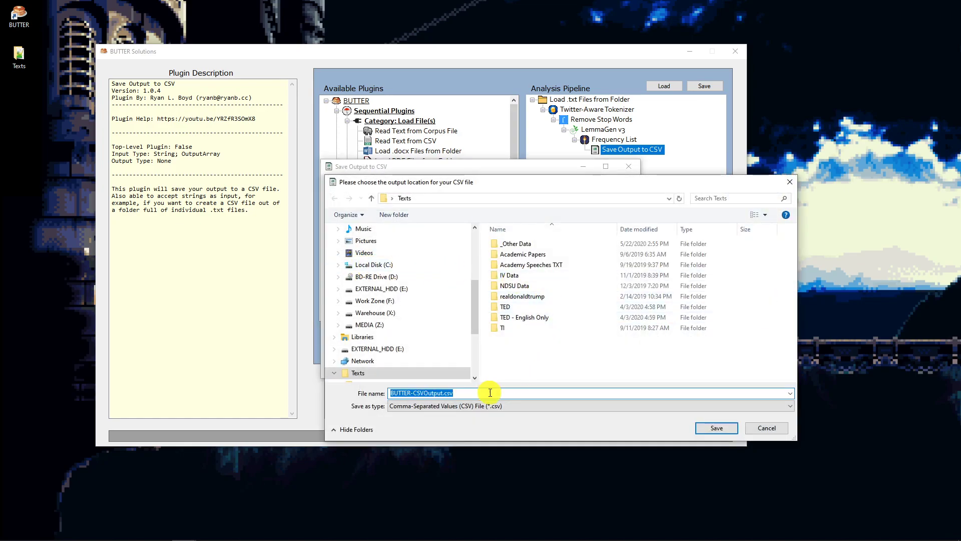
click(443, 395)
text(-F)
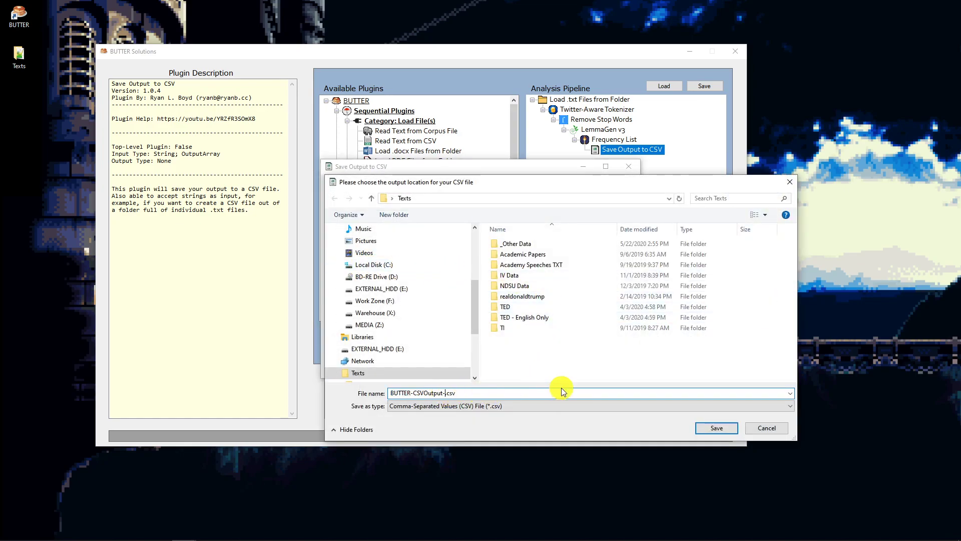
text(L)
key(Return)
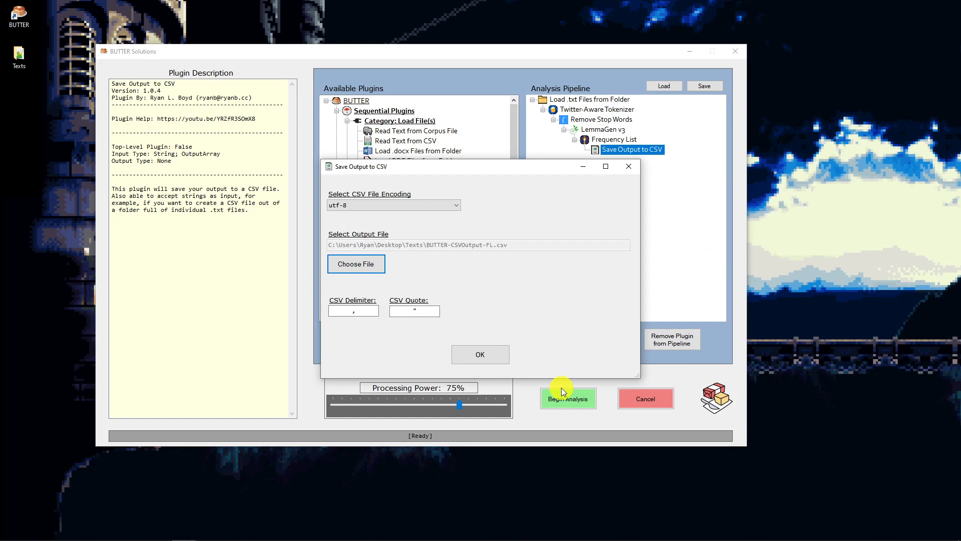
click(493, 355)
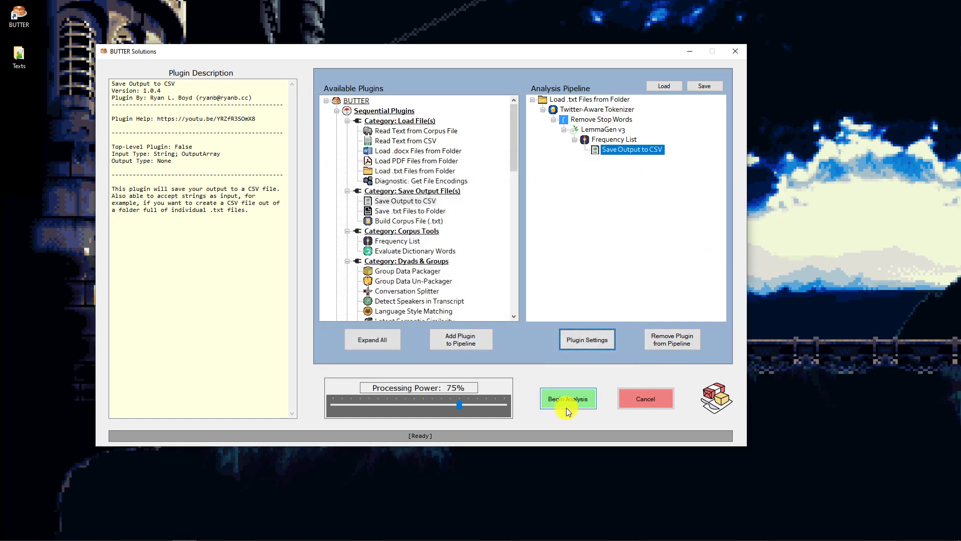
click(567, 409)
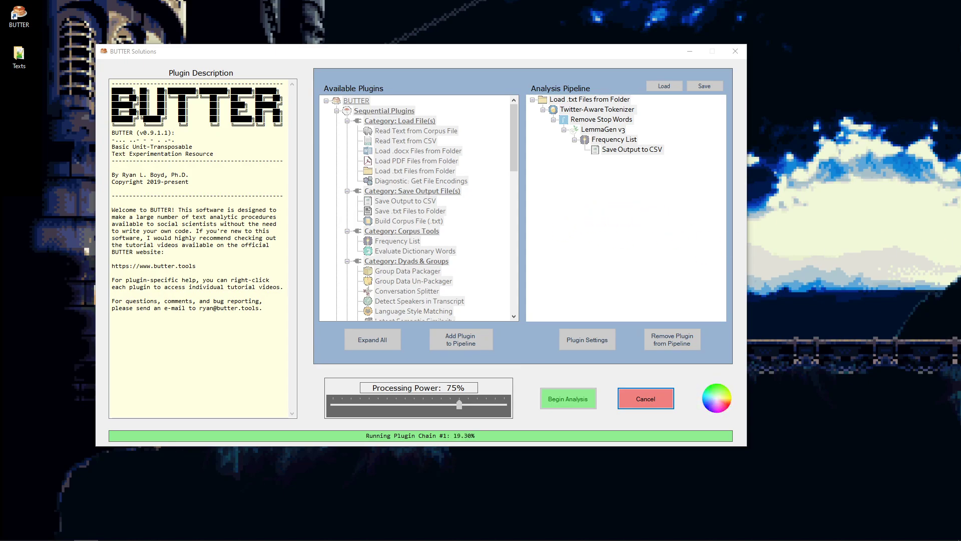
- Check the Texts folder for the BUTTER-CSVOutput-FL.csv output file while the analysis is running
drag(960, 211, 420, 97)
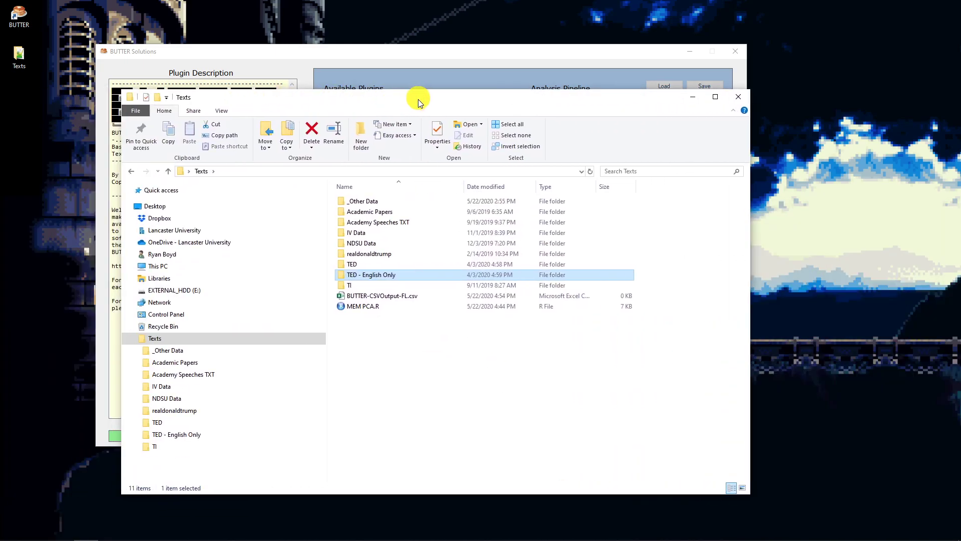
click(386, 296)
drag(273, 100, 960, 173)
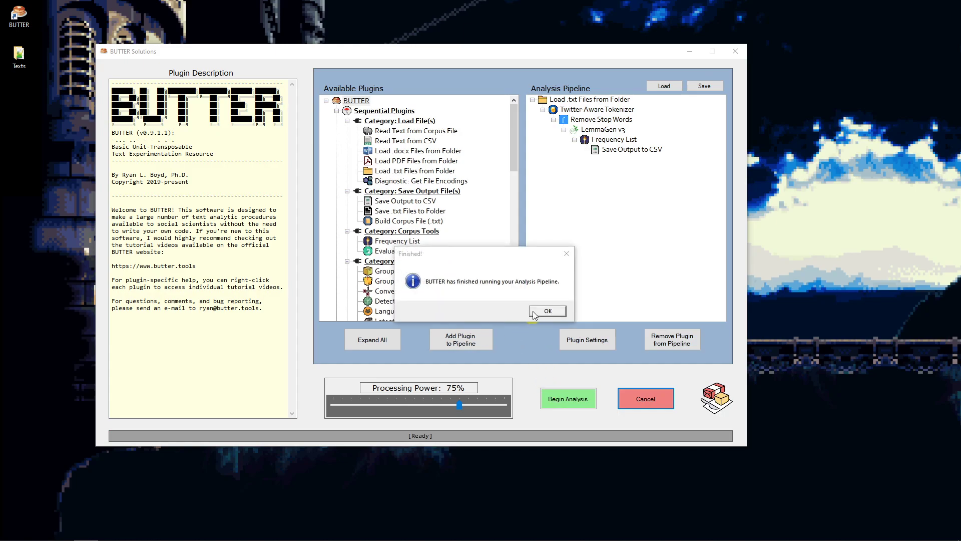
- Acknowledge the end of the analysis and open BUTTER-CSVOutput-FL.csv from the Texts folder in Excel
click(535, 313)
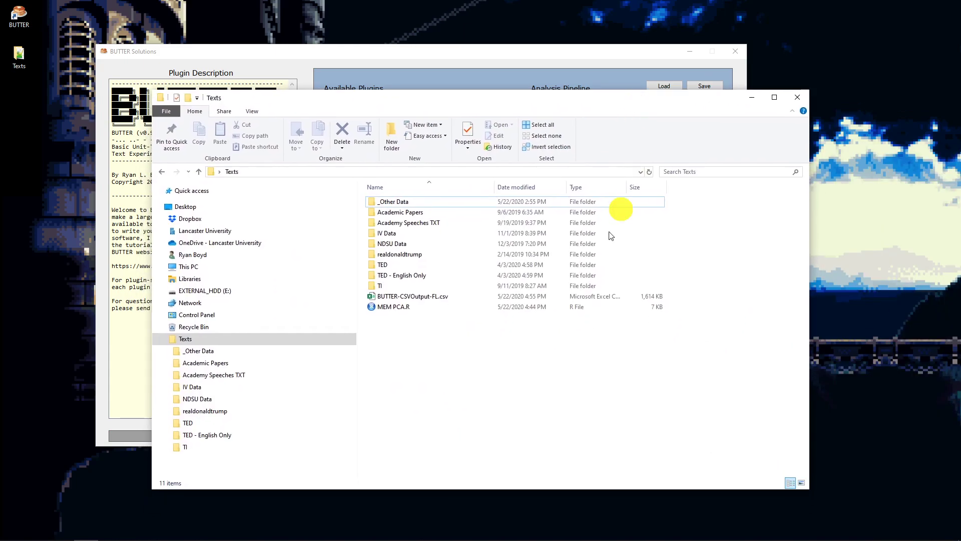
click(449, 294)
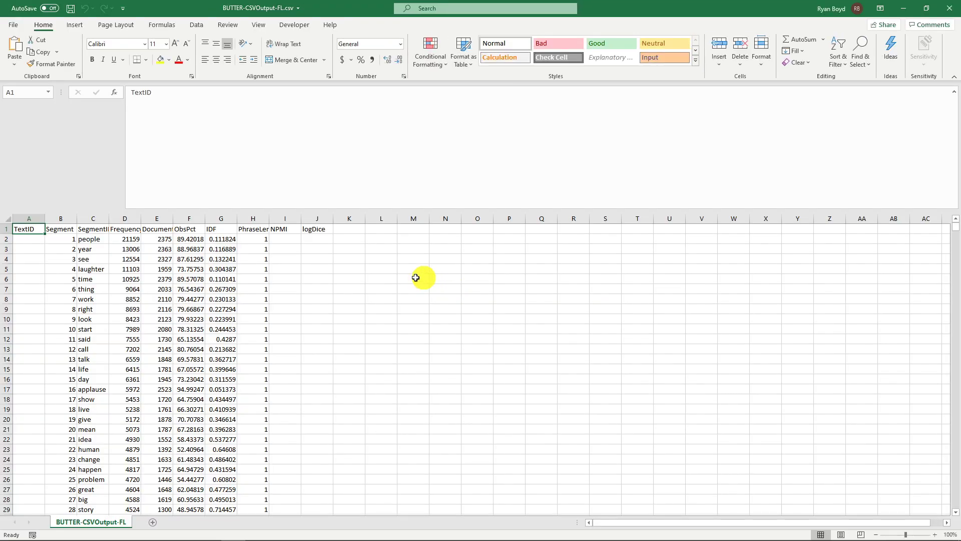
click(93, 240)
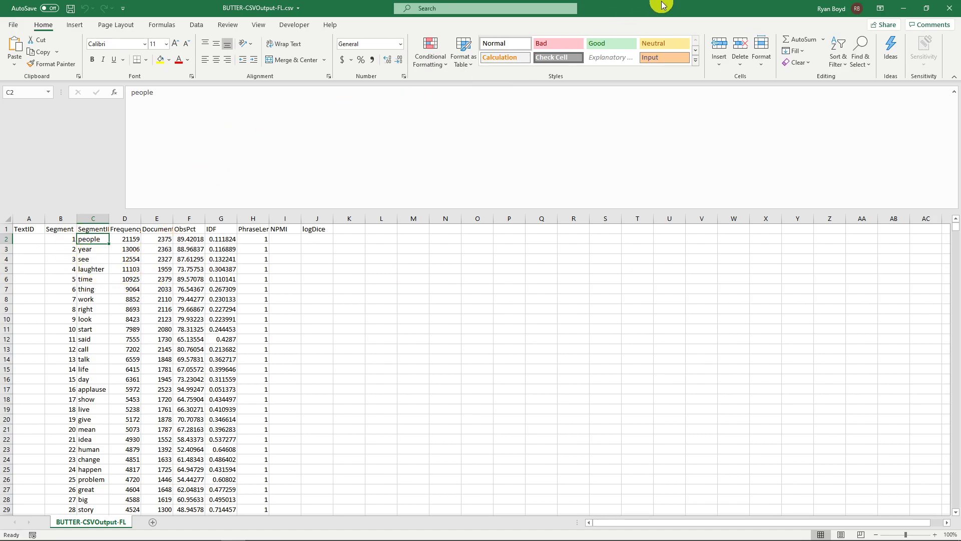
- Review the Remove Stop Words and LemmaGen v3 plugins in the BUTTER pipeline, and return to the frequency list in Excel
drag(660, 5, 705, 153)
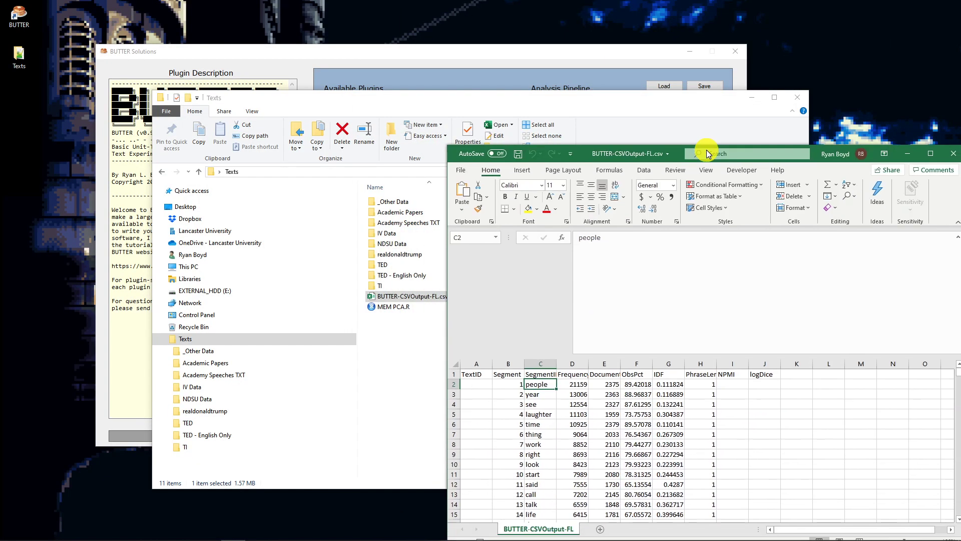
click(611, 50)
click(592, 121)
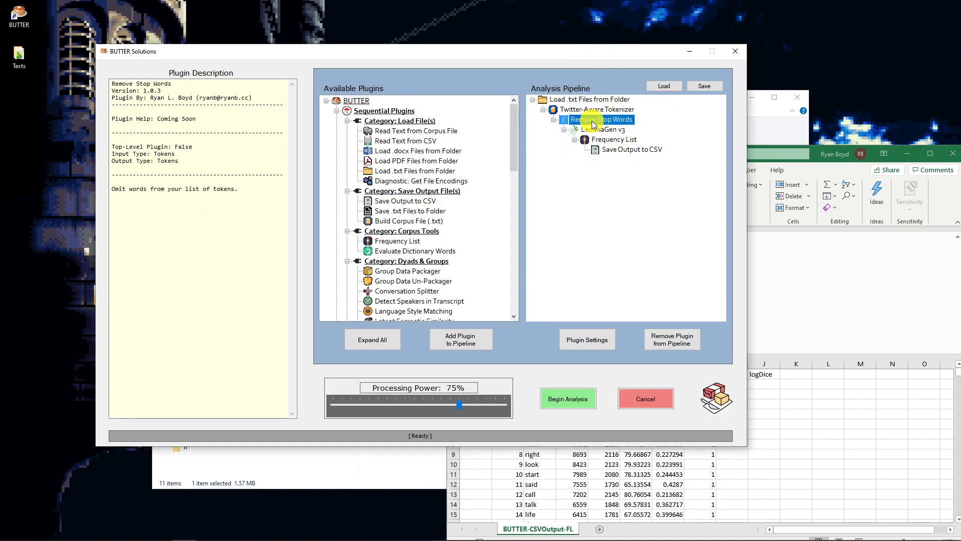
click(593, 131)
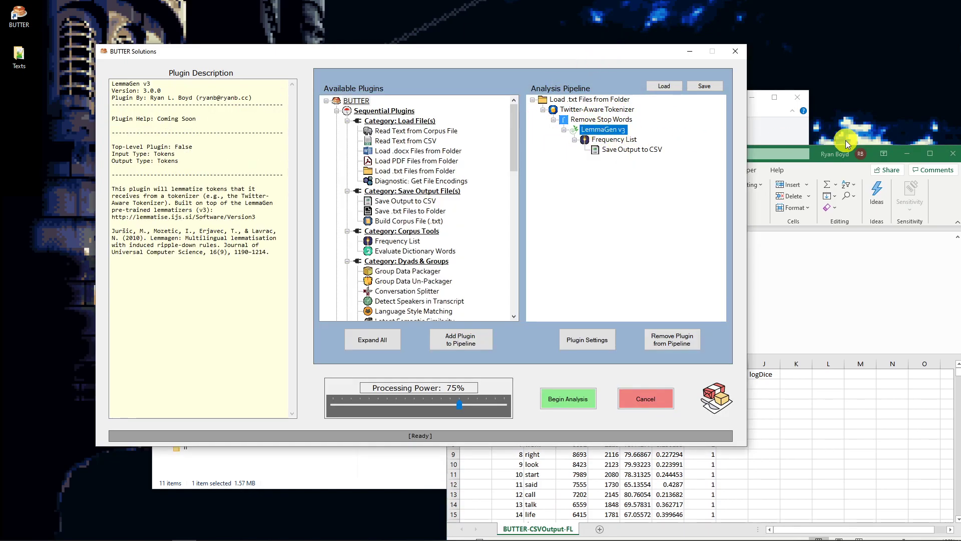
double_click(812, 149)
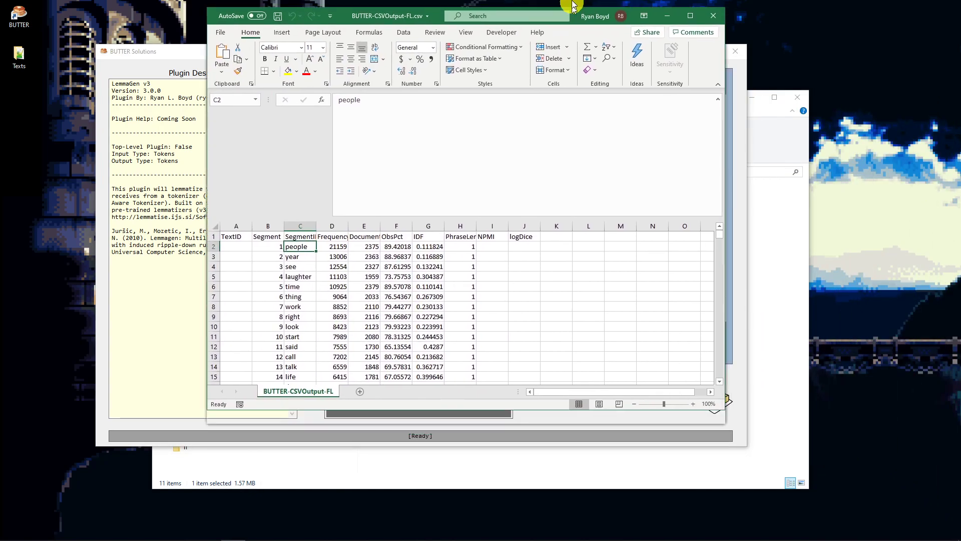
click(87, 244)
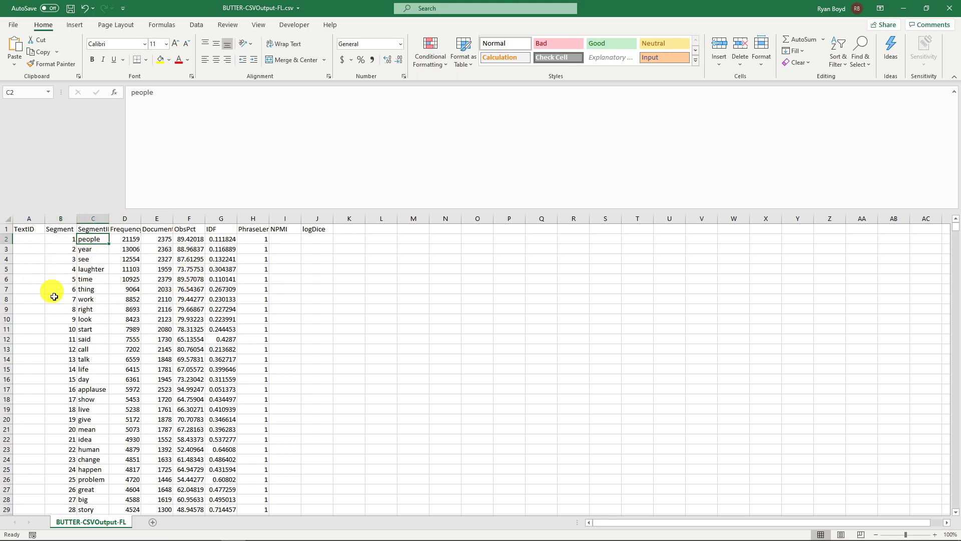
- Examine the most frequent words in the SegmentID column, and check the frequency in the last row of the list
mouse_move(97, 239)
mouse_down()
mouse_move(105, 266)
mouse_move(96, 479)
mouse_up()
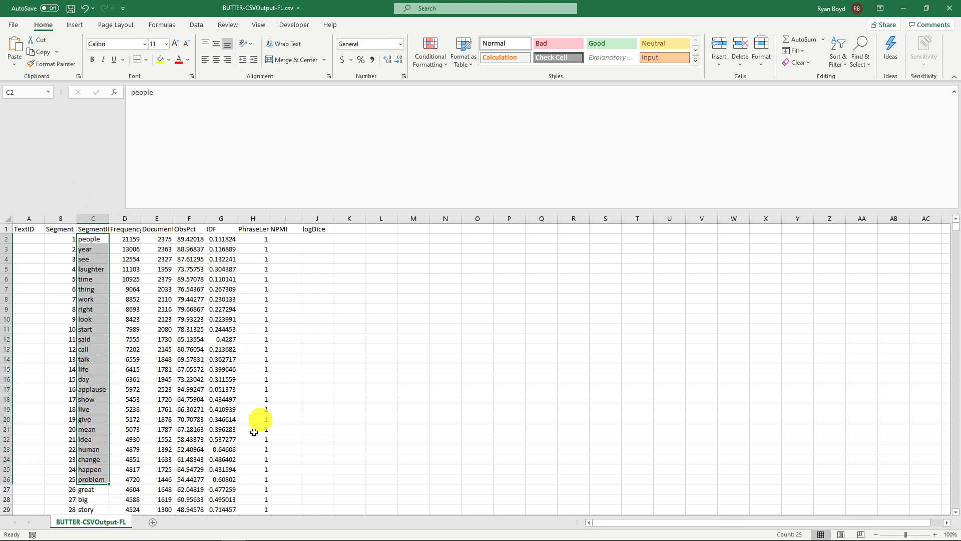
click(80, 239)
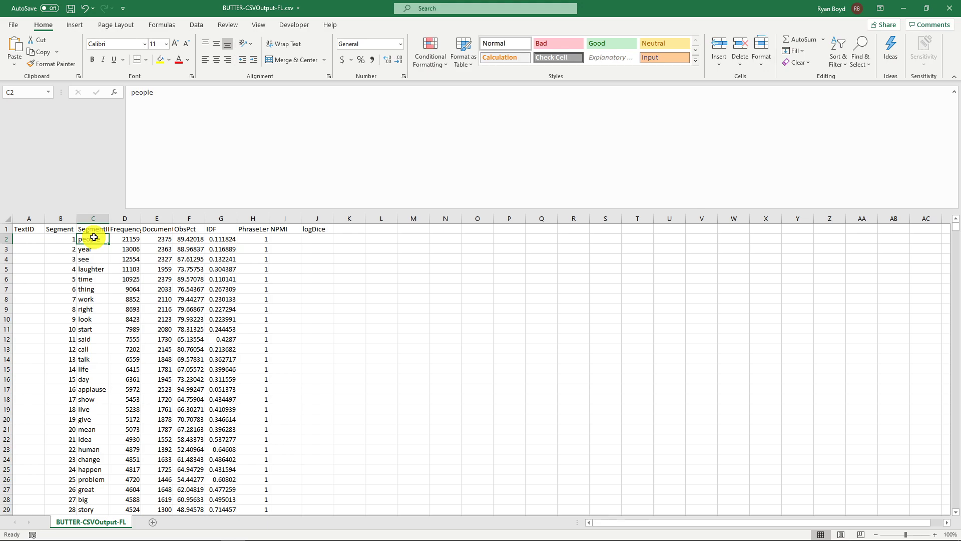
key(ctrl+shift+Down)
scroll(258, 419, down, 2)
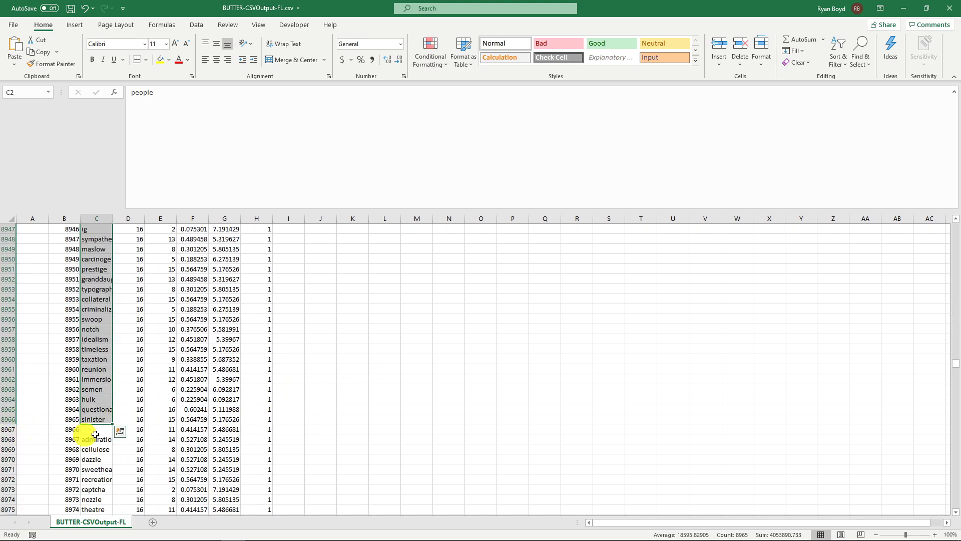
scroll(78, 434, down, 7)
click(74, 408)
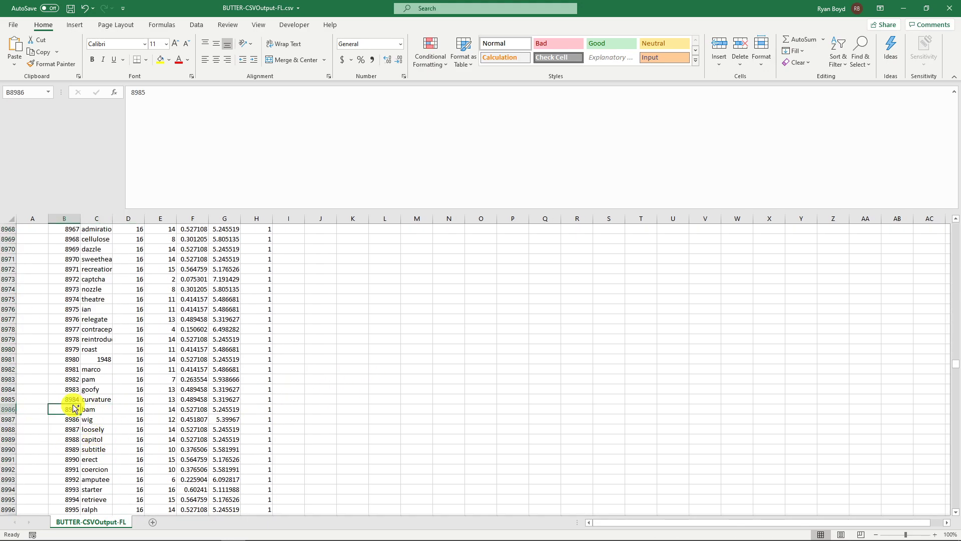
key(ctrl+Down)
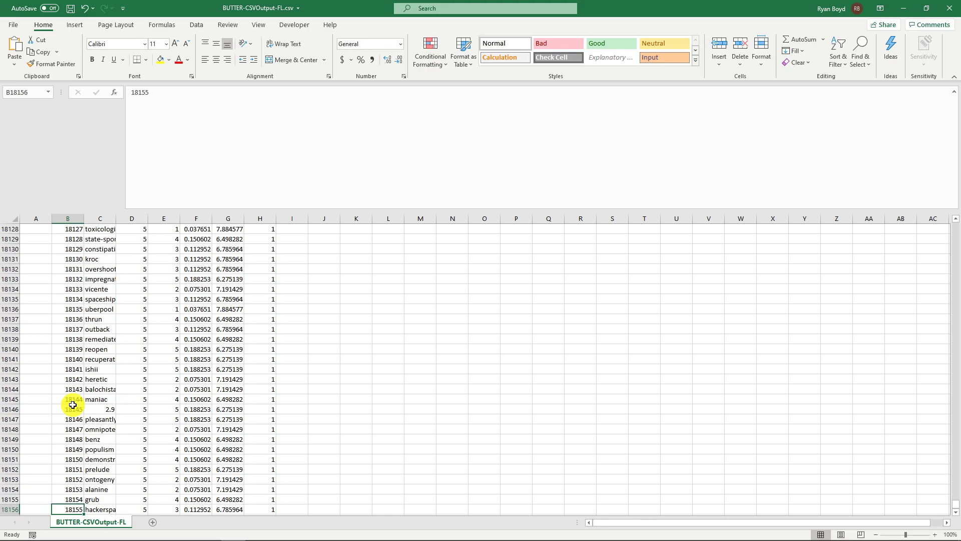
key(Right)
key(Right)
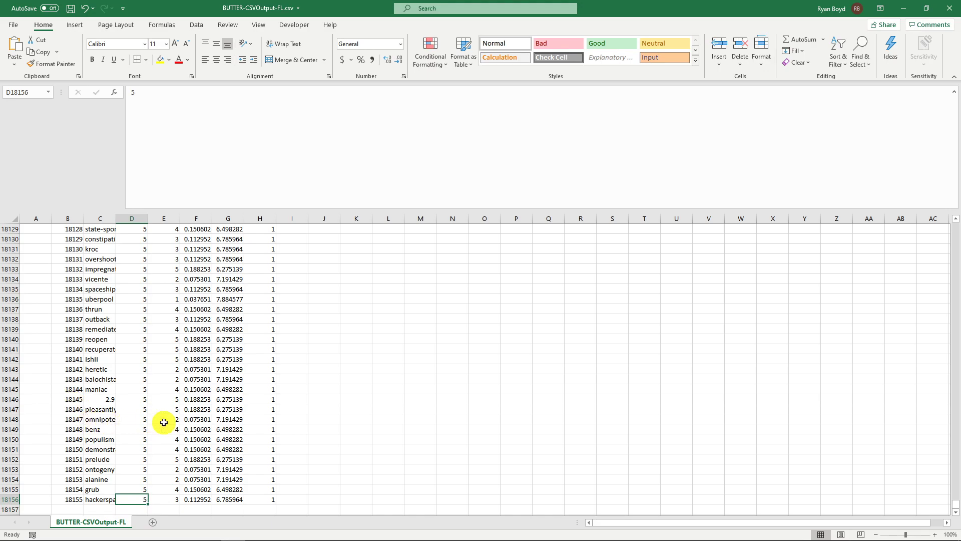
key(ctrl+Home)
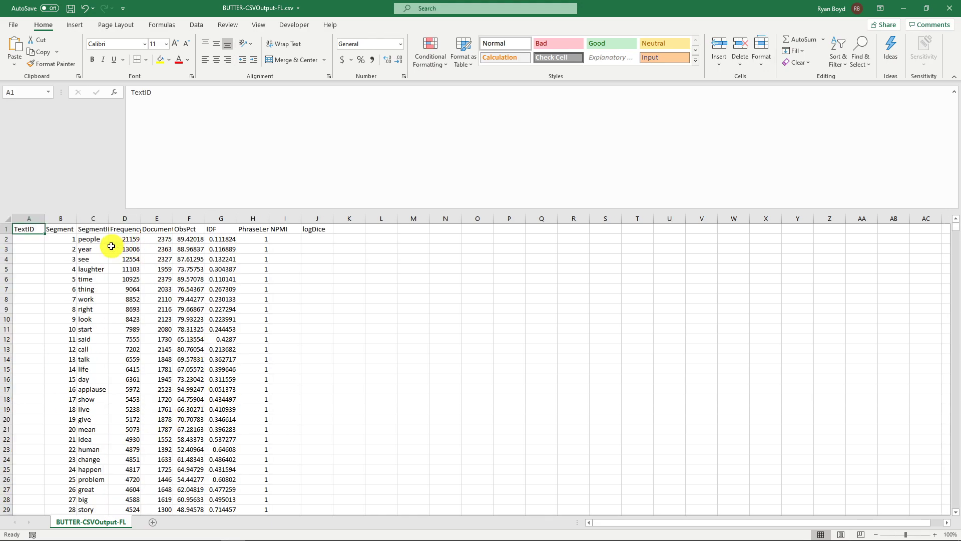
- Look through the first few hundred words of the frequency list and return to the beginning of the sheet
click(94, 239)
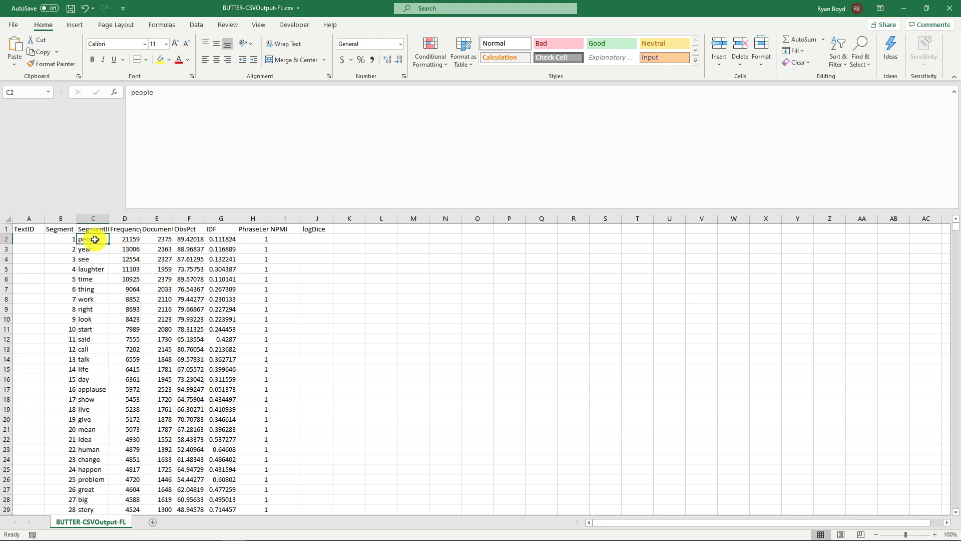
scroll(133, 286, down, 20)
scroll(168, 386, down, 19)
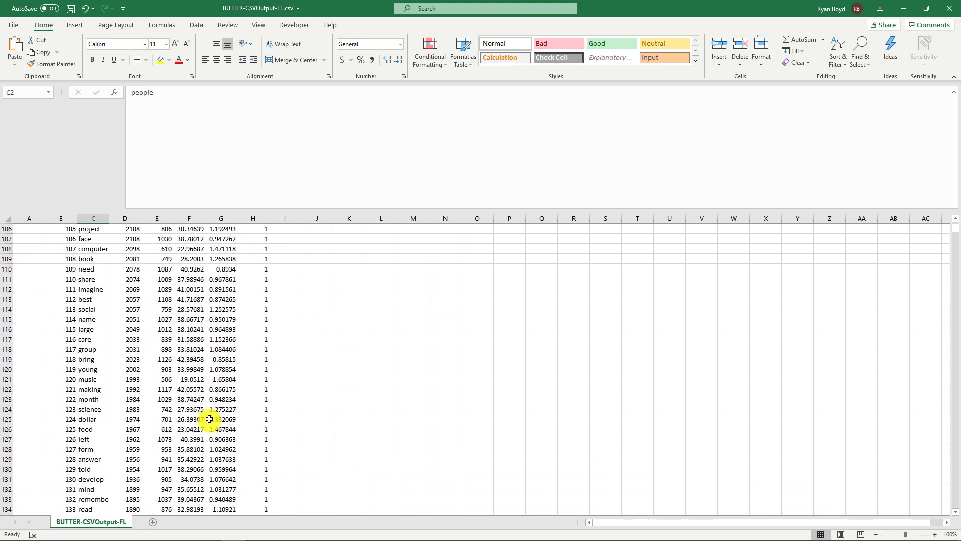
scroll(132, 341, down, 9)
scroll(131, 342, down, 20)
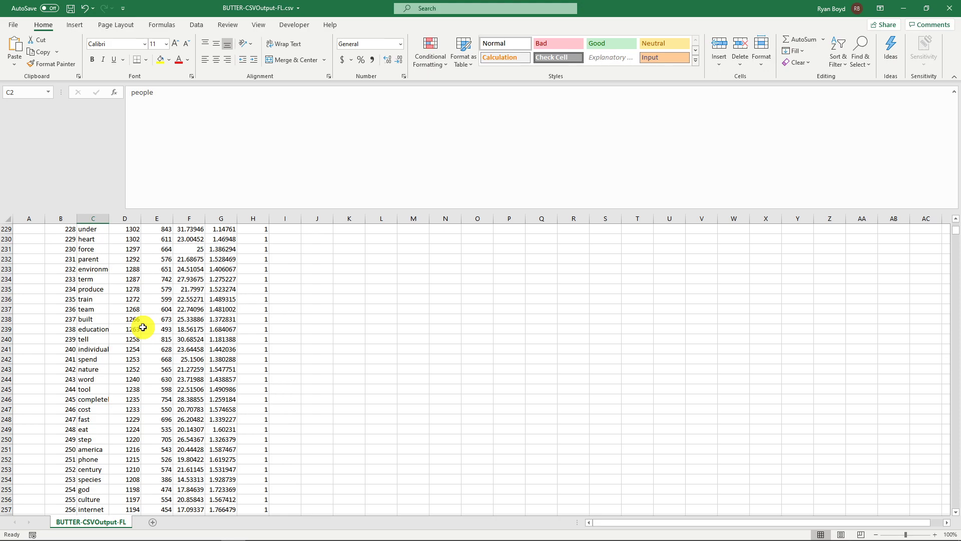
click(143, 327)
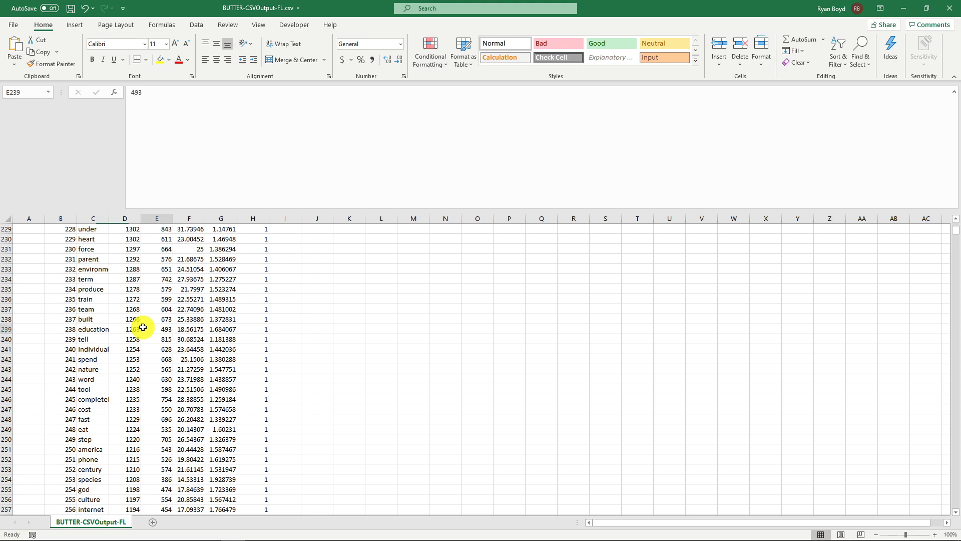
scroll(143, 327, up, 12)
scroll(143, 327, up, 20)
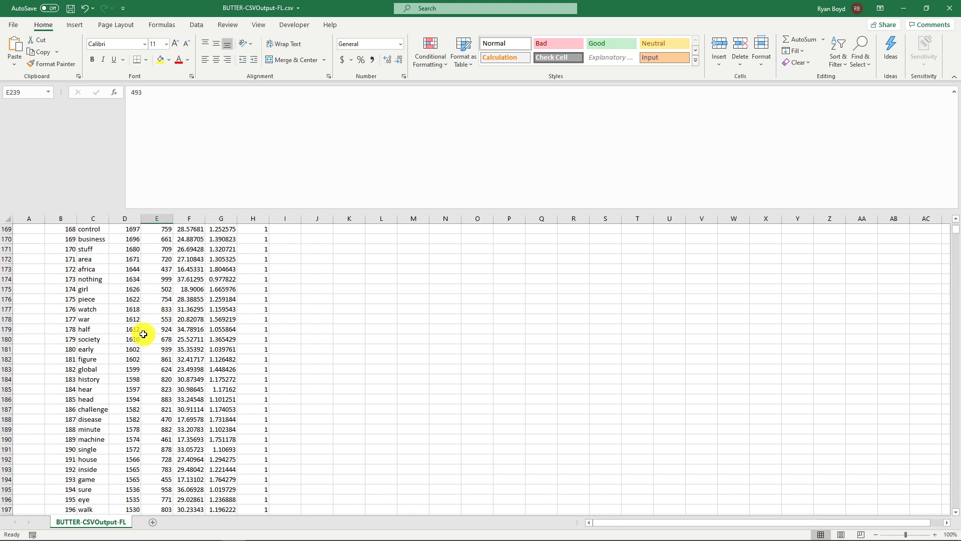
scroll(92, 269, up, 1)
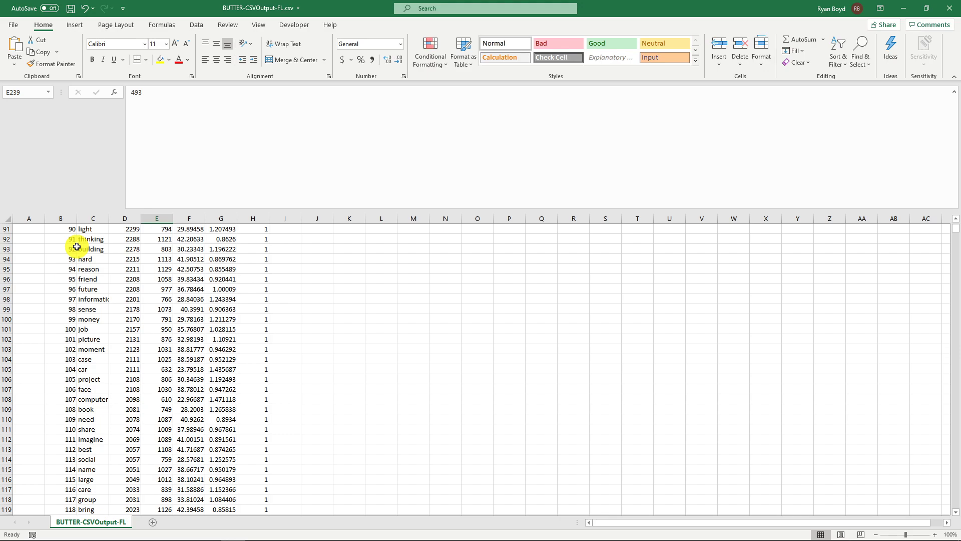
click(76, 248)
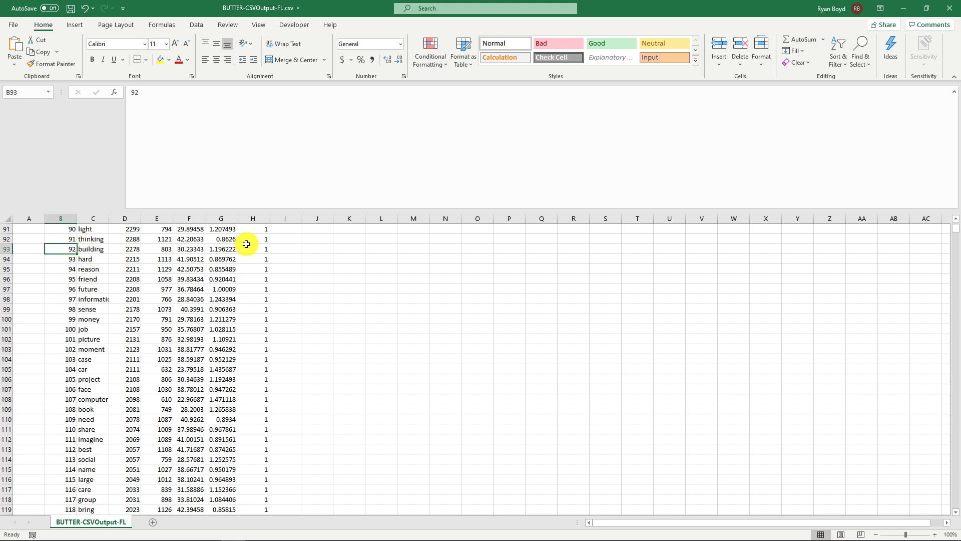
key(ctrl+Home)
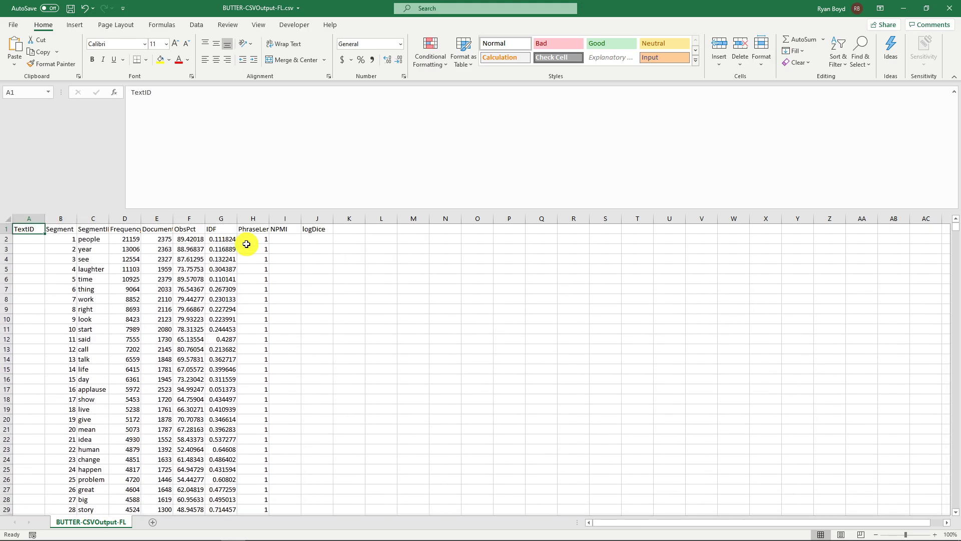
- Go down the word column from its header to the word "environment", examining the words along the way
key(Right)
key(Right)
key(Down)
key(Down)
key(Down)
key(Down)
key(Down)
key(Down)
key(Down)
key(Down)
key(Down)
key(Down)
key(Down)
key(Down)
key(Down)
key(Down)
key(Down)
key(Down)
key(Down)
key(Down)
key(Down)
key(Down)
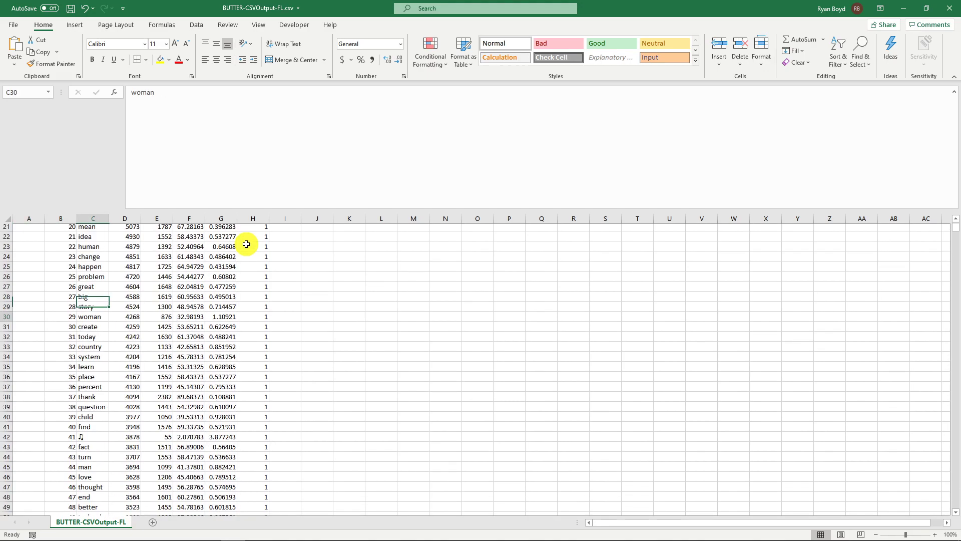
key(Down)
key(Down)
key(Down)
key(Down)
key(Down)
key(Down)
key(Down)
key(Down)
key(Down)
key(Down)
key(Down)
key(Down)
key(Down)
key(Down)
key(Down)
key(Down)
key(Down)
key(Down)
key(Down)
key(Down)
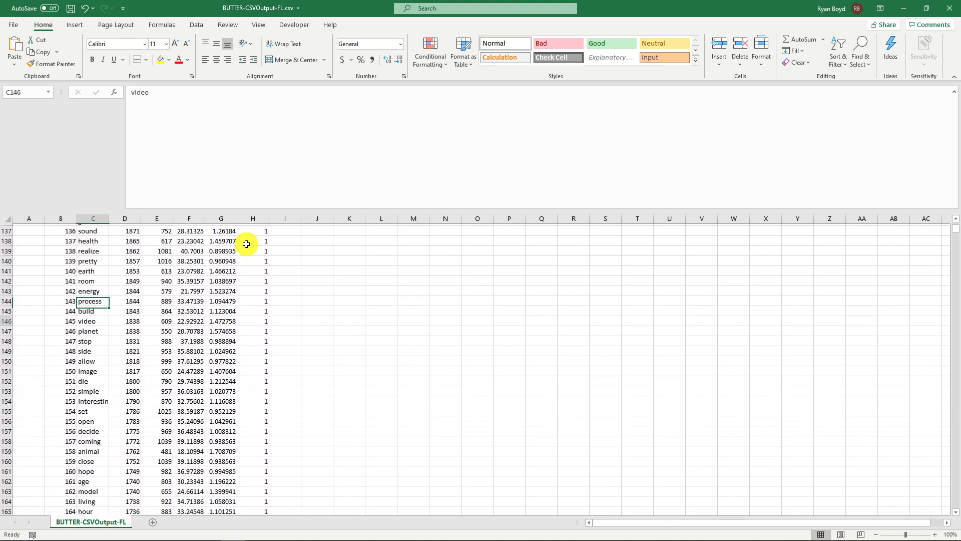
key(Down)
key(Down)
key(Down)
key(Down)
key(Down)
key(Down)
key(Down)
key(Down)
key(Down)
key(Down)
key(Down)
key(Down)
key(Down)
key(Down)
key(Down)
key(Down)
key(Down)
key(Down)
key(Down)
key(Down)
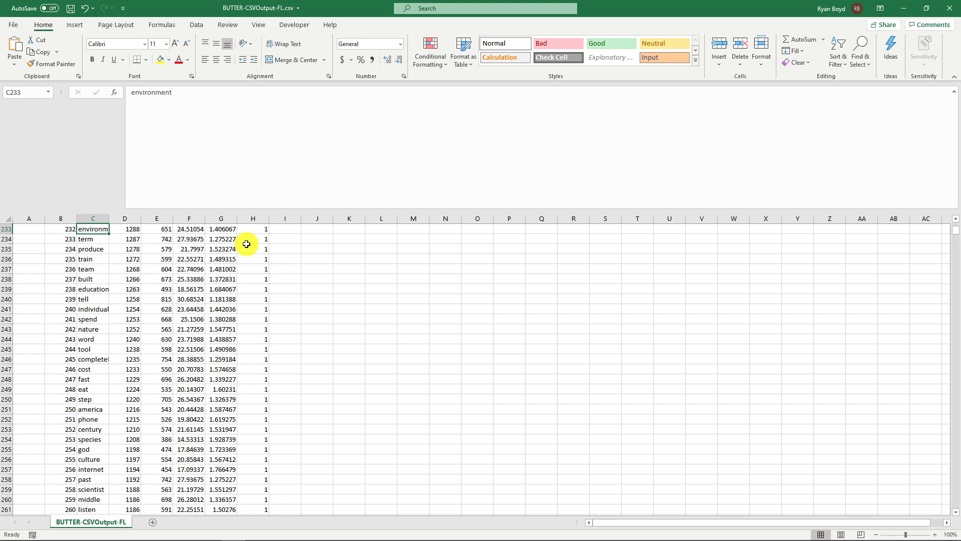
- Examine the ObsPct and IDF columns for the most frequent words, including the row for "year"
scroll(133, 308, up, 4)
scroll(135, 308, up, 2)
click(163, 288)
click(198, 272)
scroll(218, 322, up, 8)
scroll(218, 321, up, 20)
scroll(199, 279, up, 1)
click(186, 229)
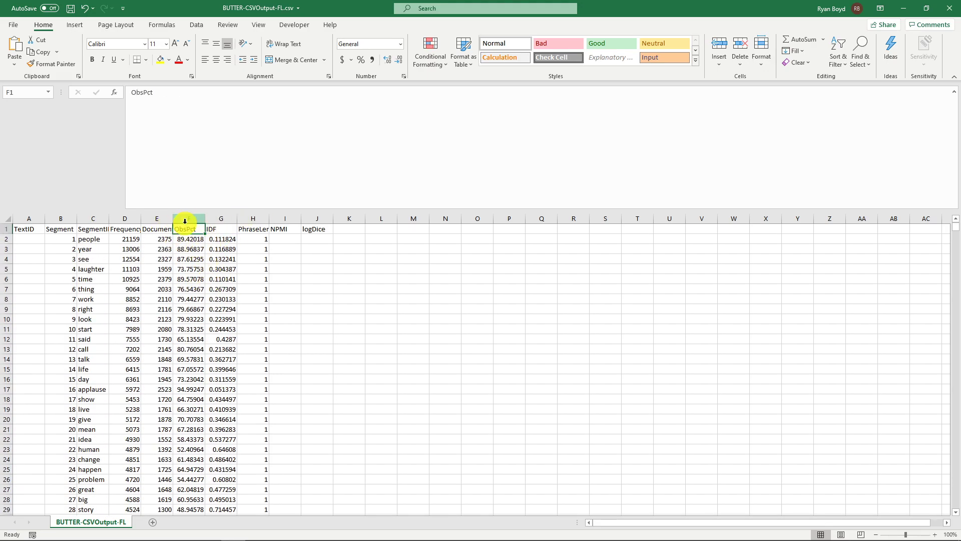
click(190, 240)
drag(190, 239, 217, 251)
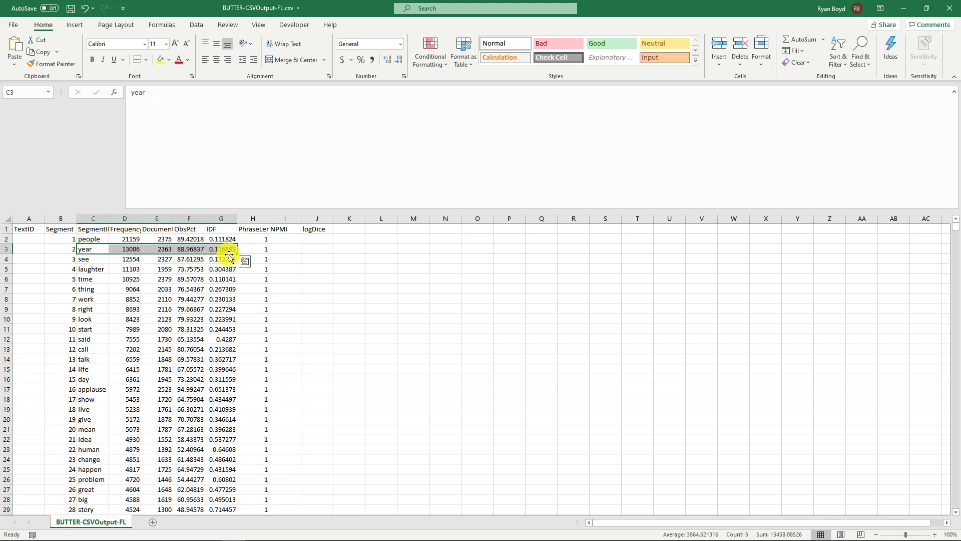
click(222, 290)
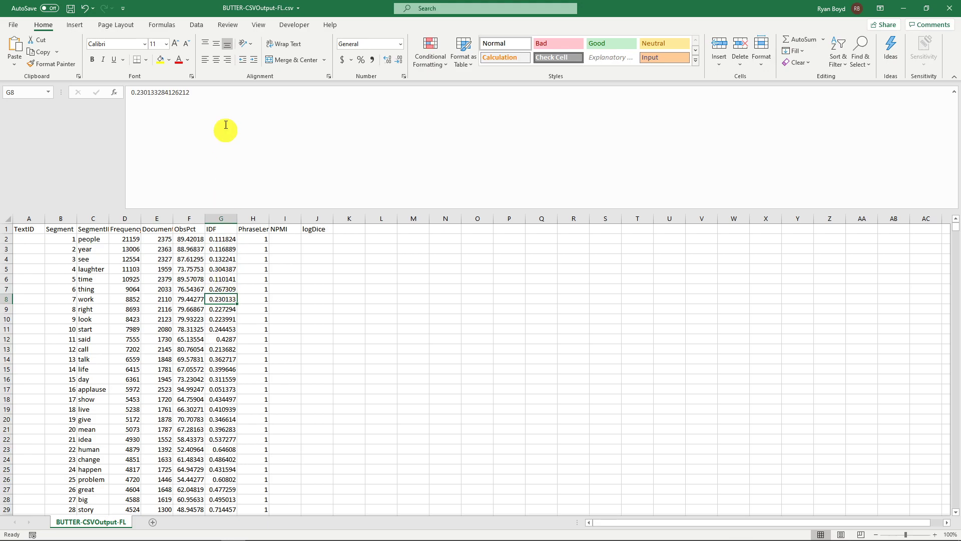
- Sort the frequency list by the ObsPct column from largest to smallest and look down the sorted words
click(192, 257)
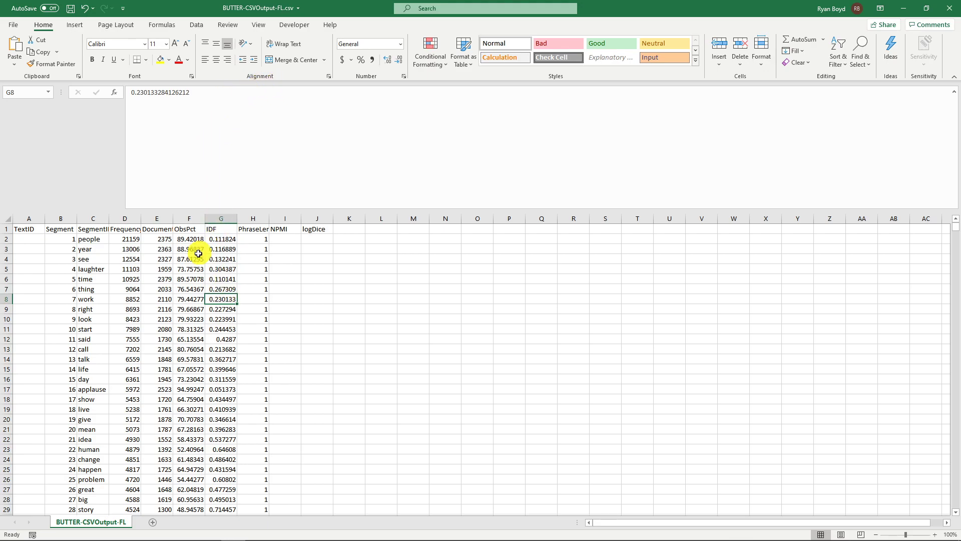
click(197, 25)
click(375, 59)
scroll(221, 240, down, 20)
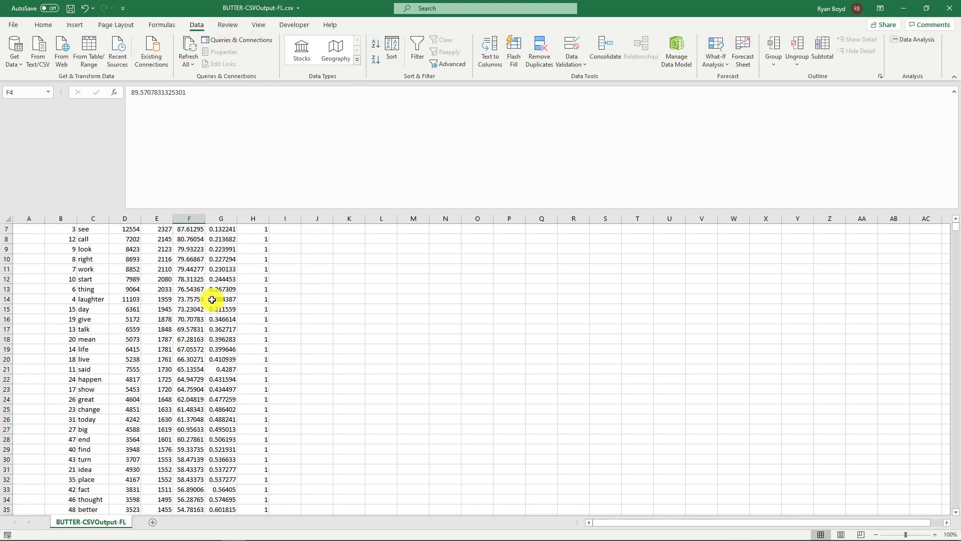
scroll(200, 411, down, 20)
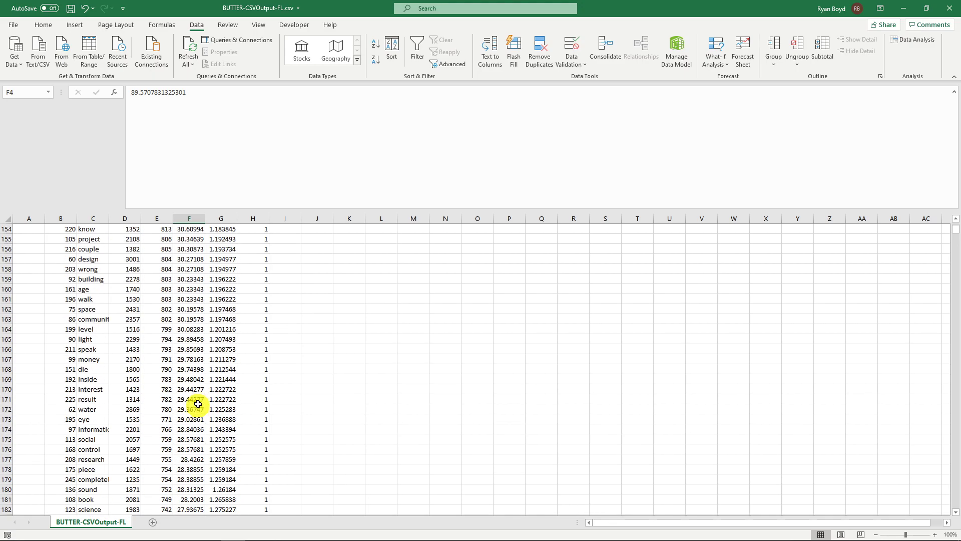
scroll(193, 399, down, 20)
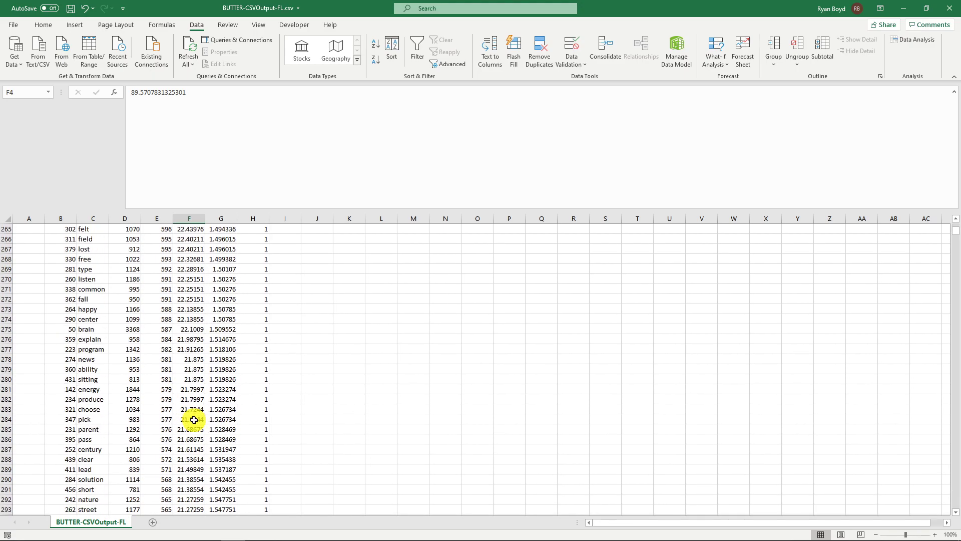
- Go down the sorted frequency list to where ObsPct drops to about 5 and examine the row for "suspect"
scroll(200, 398, down, 20)
key(Page_Down)
key(Page_Down)
key(Page_Down)
key(Page_Down)
key(Page_Down)
key(Page_Down)
key(Page_Down)
key(Page_Down)
key(Page_Down)
key(Page_Down)
key(Page_Down)
key(Page_Down)
key(Page_Down)
key(Page_Down)
key(Page_Down)
key(Page_Down)
key(Page_Down)
key(Page_Down)
key(Page_Down)
key(Page_Down)
key(Page_Down)
key(Page_Down)
key(Page_Down)
key(Page_Down)
key(Page_Down)
key(Page_Down)
key(Page_Down)
key(Page_Down)
key(Page_Down)
key(Page_Down)
scroll(201, 357, up, 10)
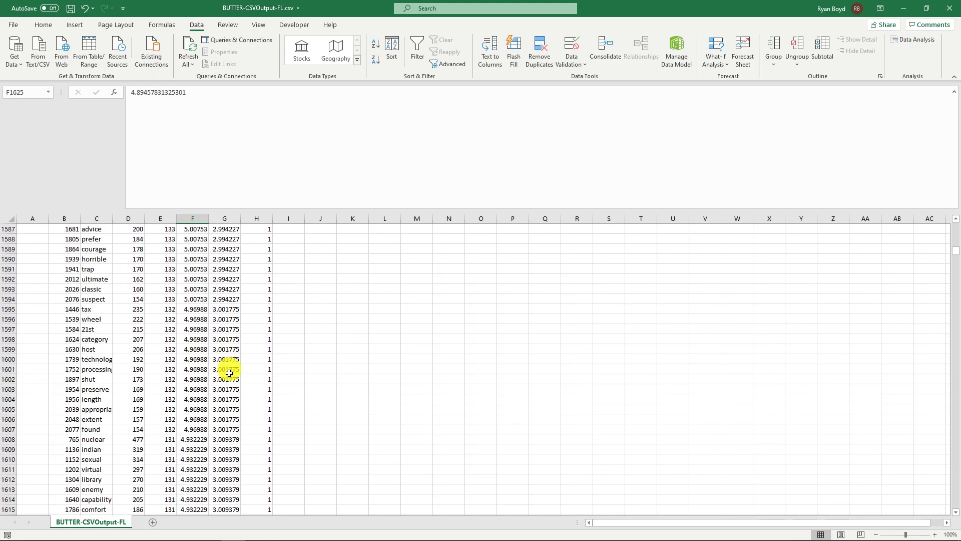
drag(194, 391, 20, 388)
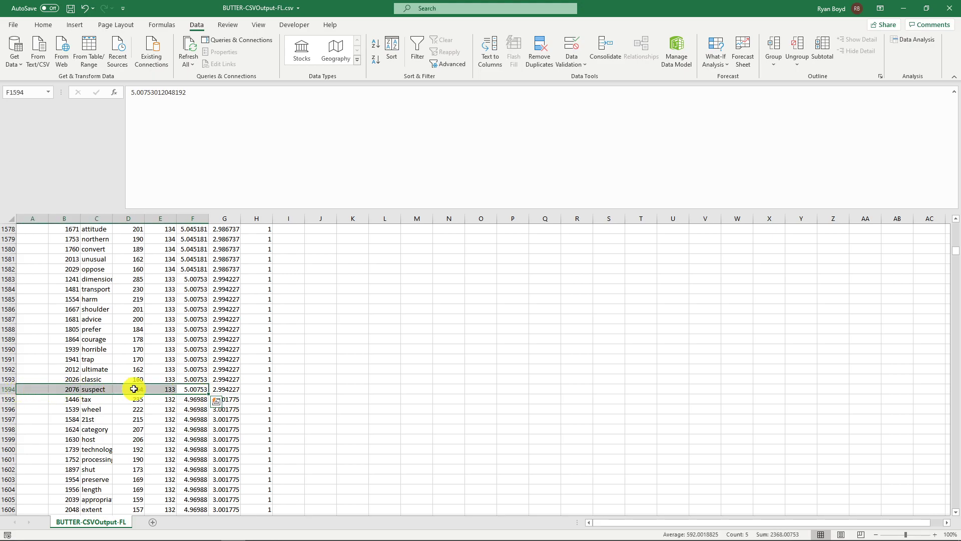
click(194, 388)
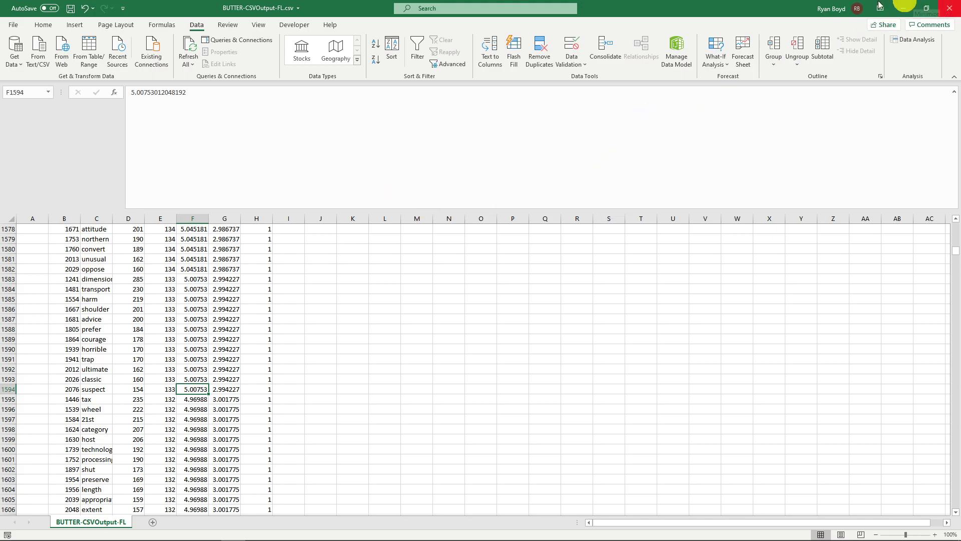
drag(189, 388, 98, 389)
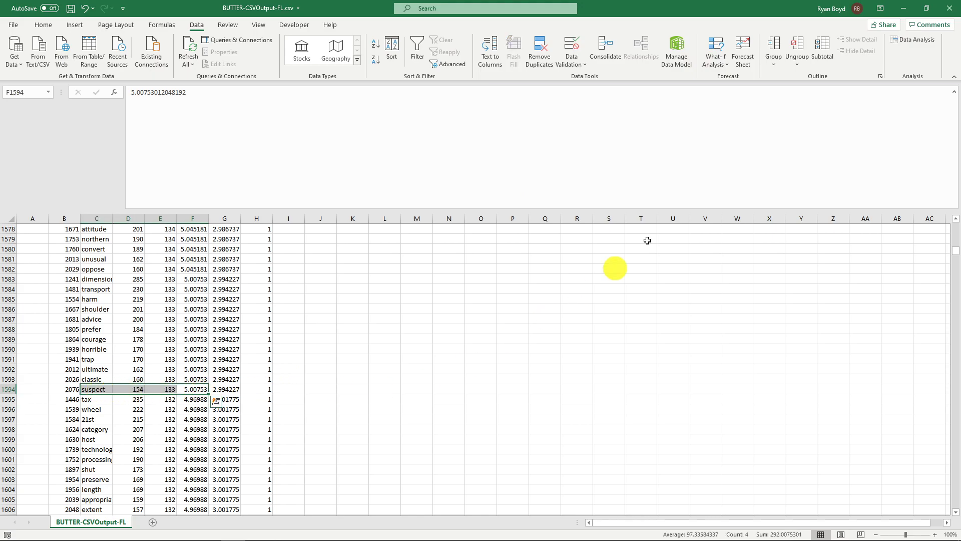
- Close the frequency list spreadsheet without saving and clear the whole analysis pipeline in BUTTER
click(948, 5)
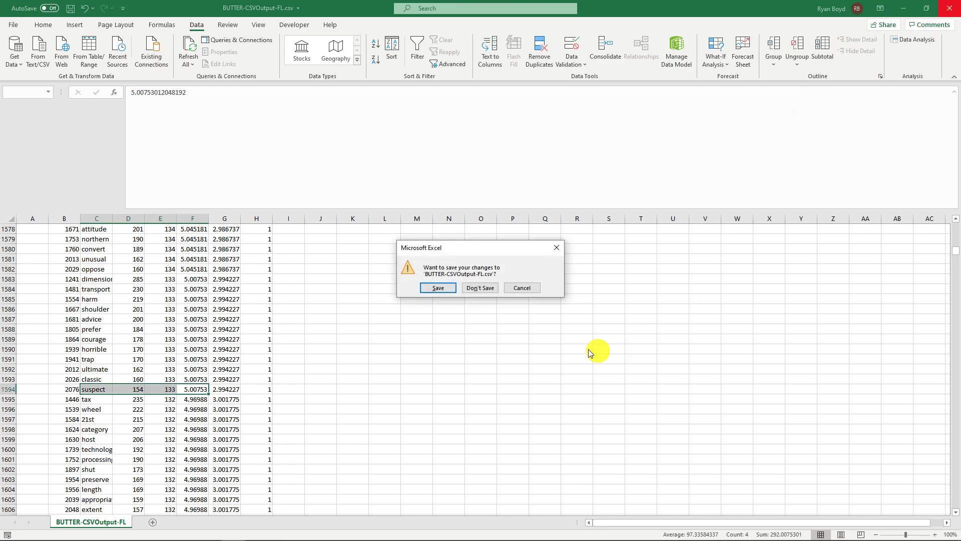
click(485, 290)
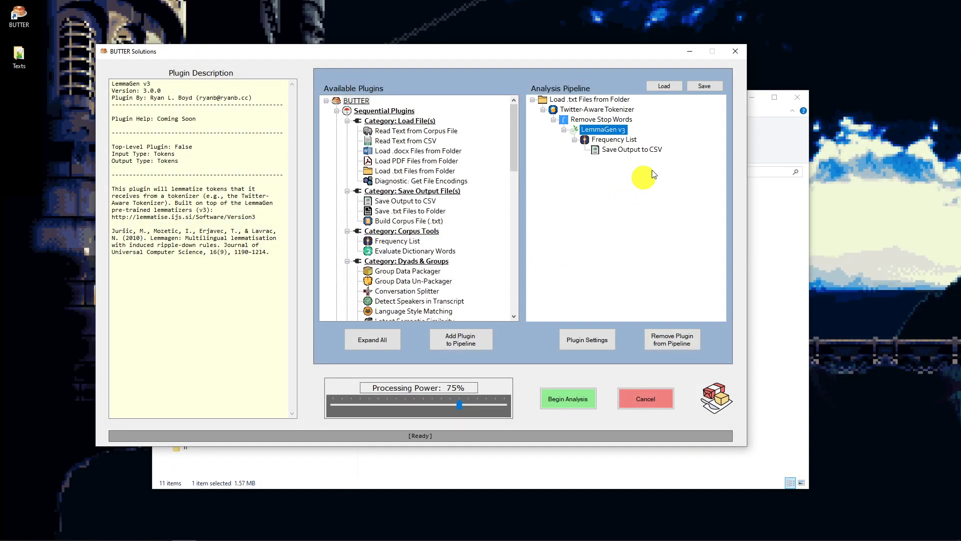
click(589, 100)
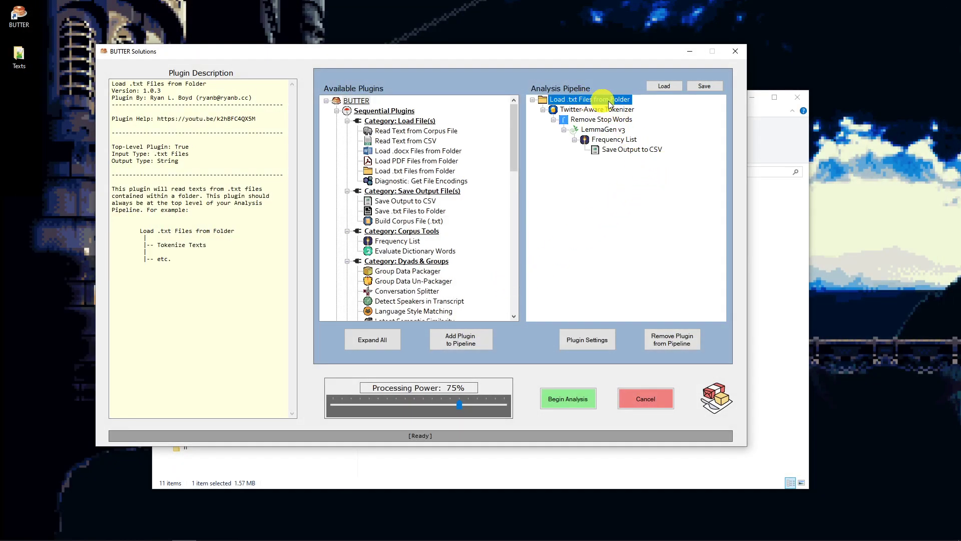
click(668, 344)
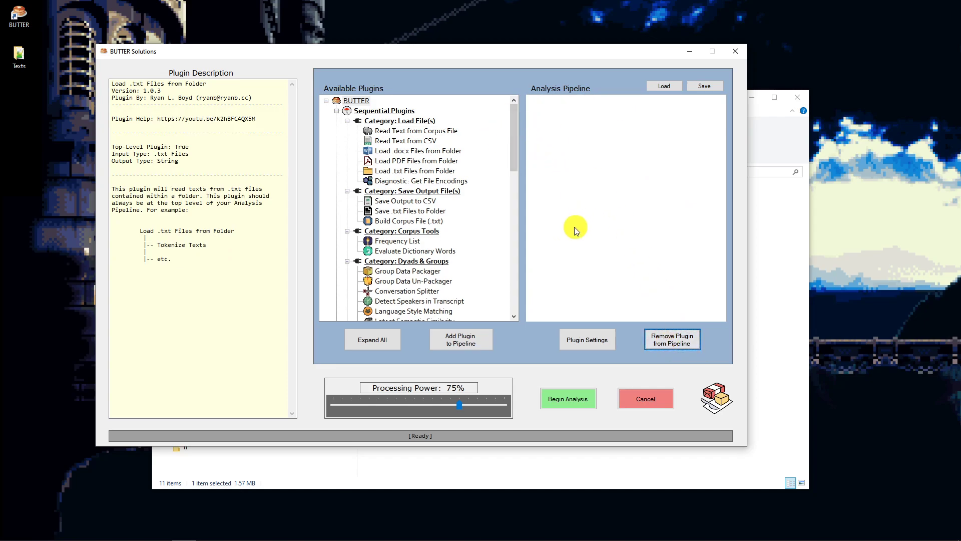
- Point out BUTTER-CSVOutput-FL.csv in the Texts folder and move the folder window away from BUTTER
click(789, 204)
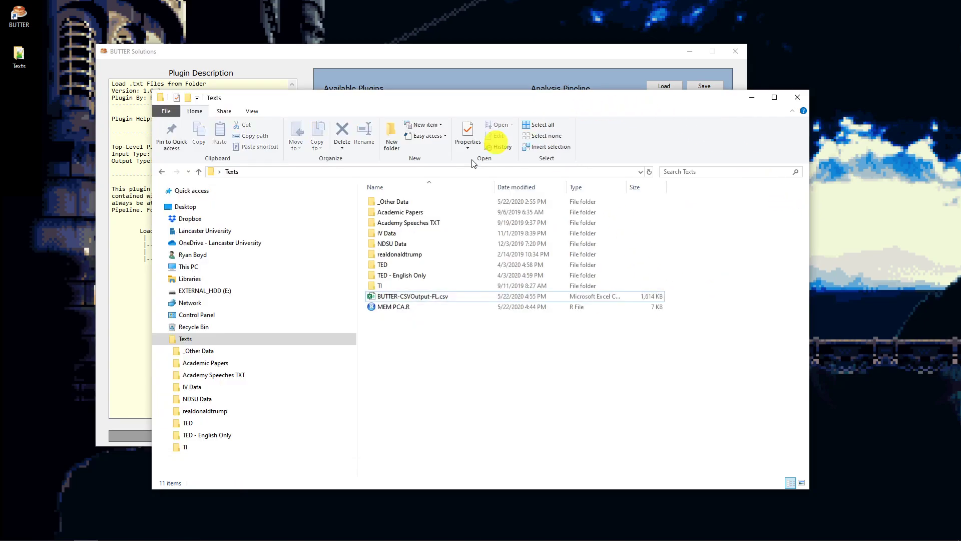
click(400, 295)
drag(326, 96, 930, 152)
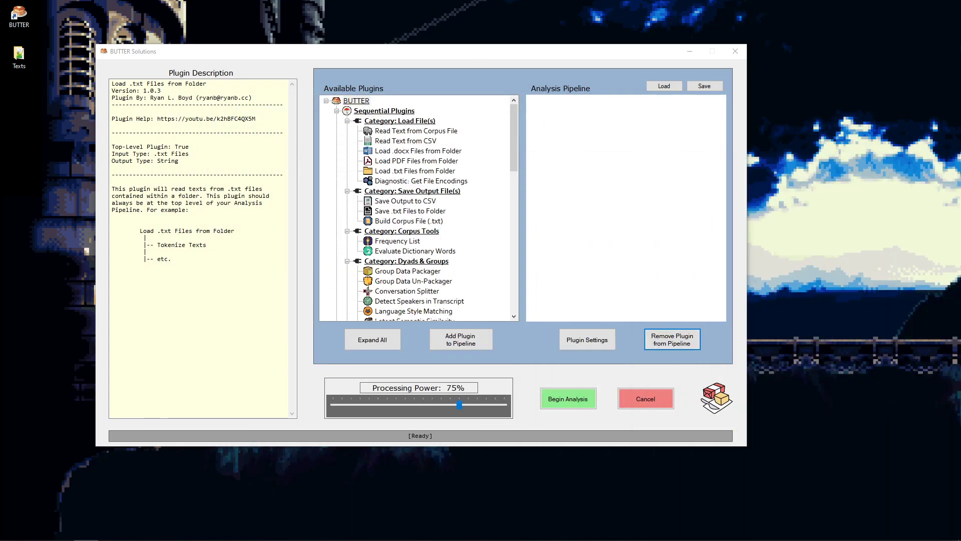
- Add Load .txt Files from Folder to the pipeline and set its folder to "TED - English Only" with utf-8 encoding
click(407, 172)
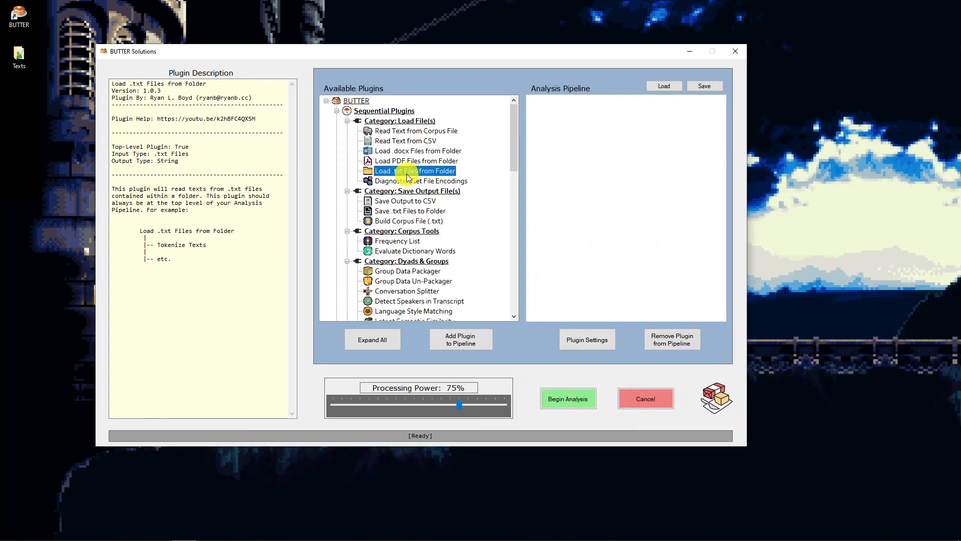
drag(409, 178, 546, 101)
click(585, 340)
click(346, 287)
click(412, 347)
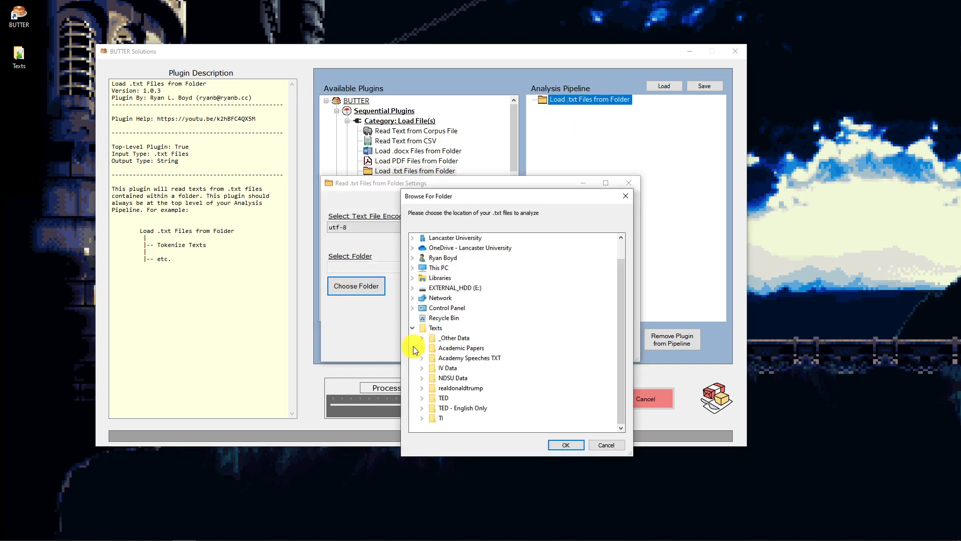
click(566, 445)
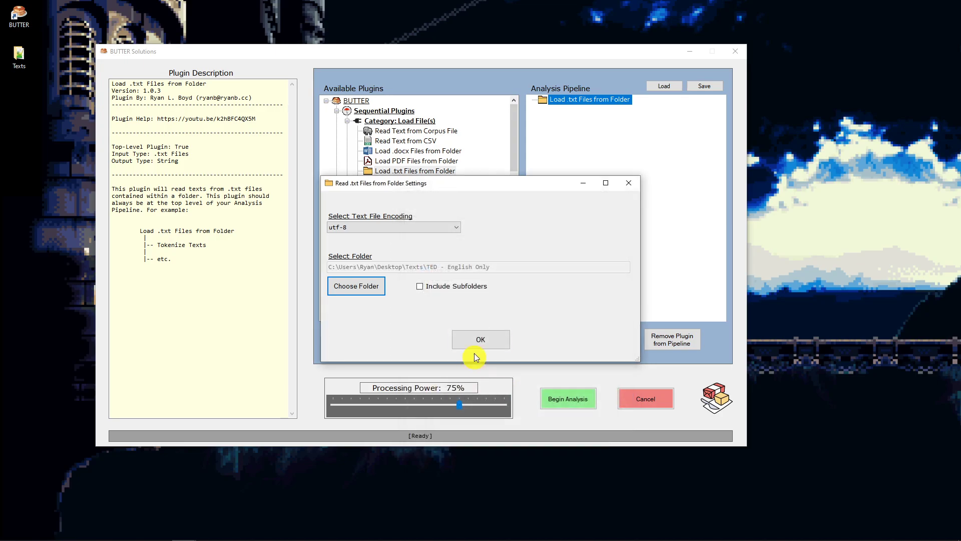
click(481, 337)
- Add the Twitter-Aware Tokenizer below the text loader and the Doc-Term Matrix plugin beneath the tokenizer
scroll(443, 200, down, 3)
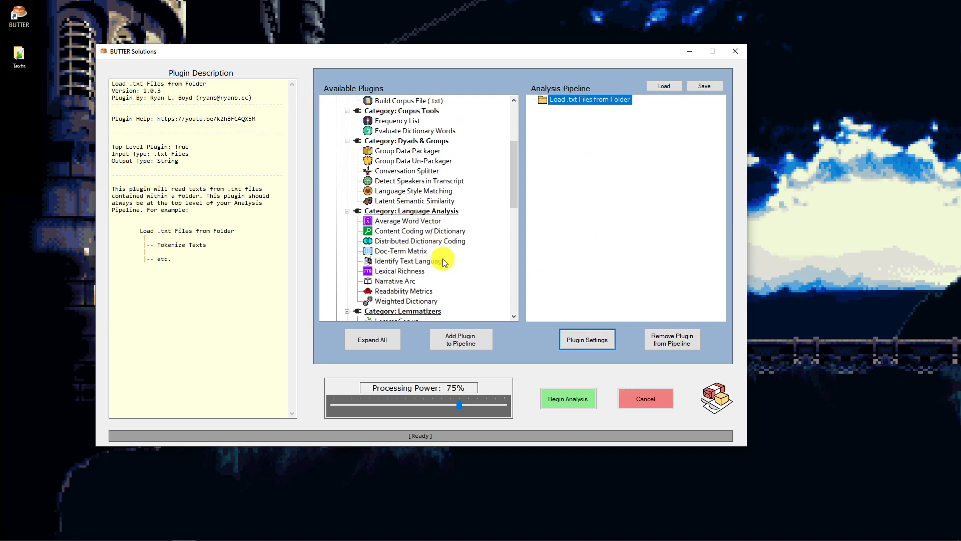
click(400, 251)
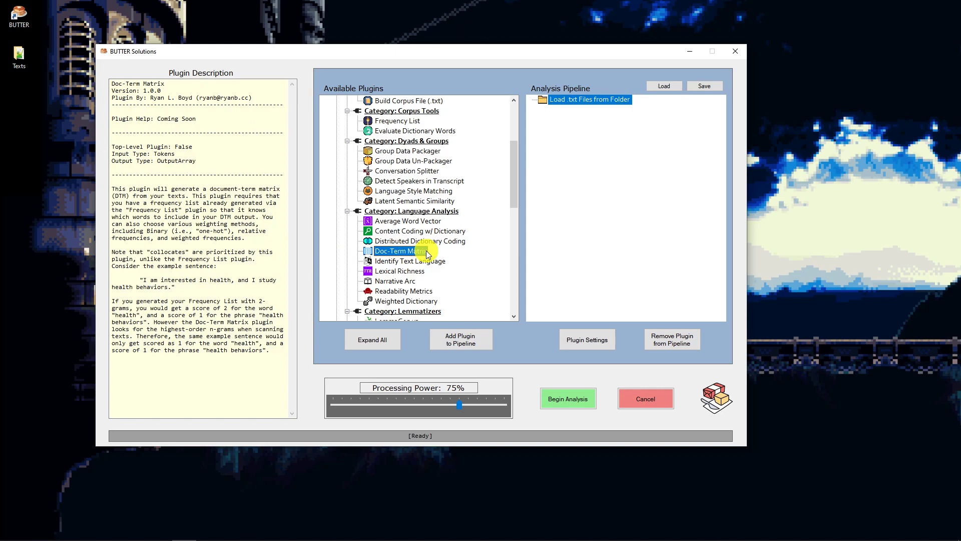
drag(516, 181, 493, 247)
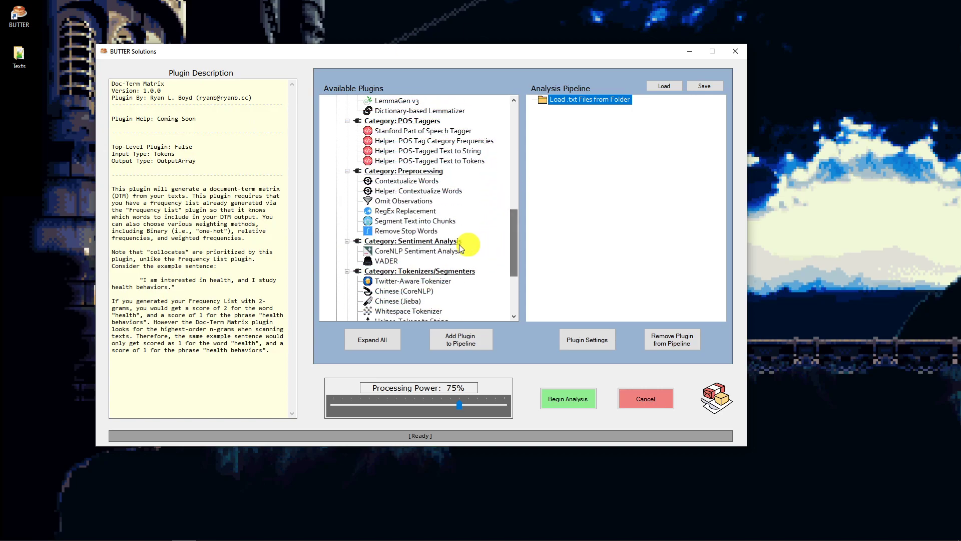
double_click(396, 282)
scroll(436, 200, up, 6)
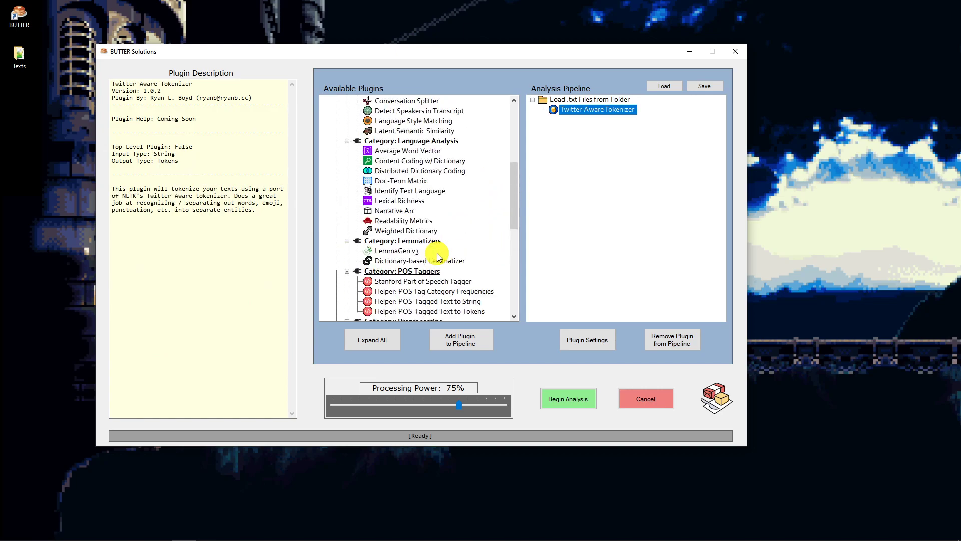
scroll(431, 200, up, 3)
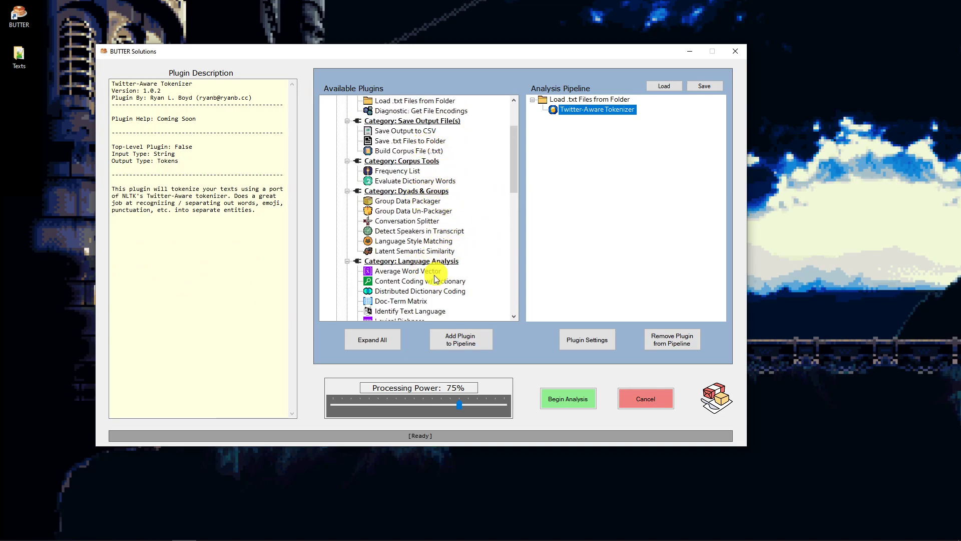
click(415, 302)
click(465, 334)
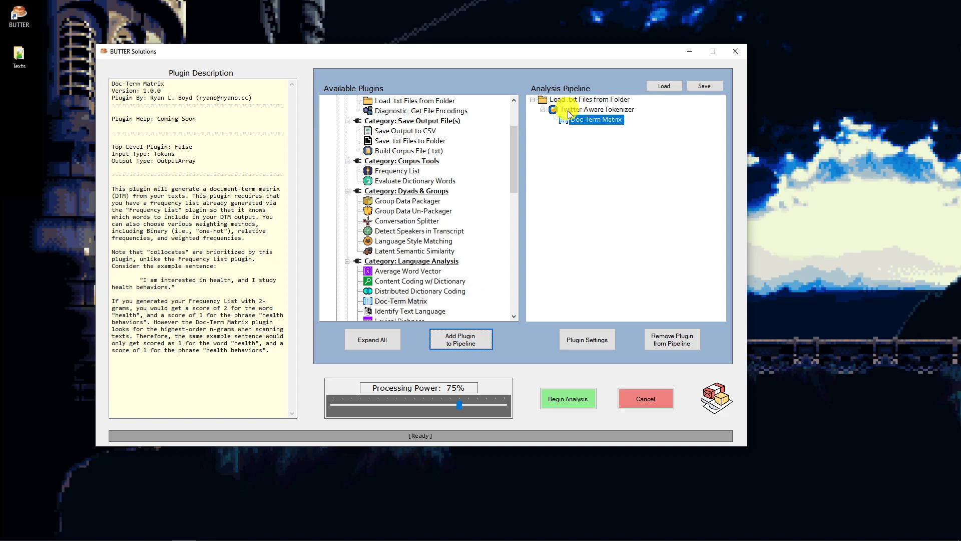
- Add Save Output to CSV beneath Doc-Term Matrix and set its output file to BUTTER-CSVOutput-DTM.csv in the Texts folder
scroll(416, 165, up, 3)
click(403, 142)
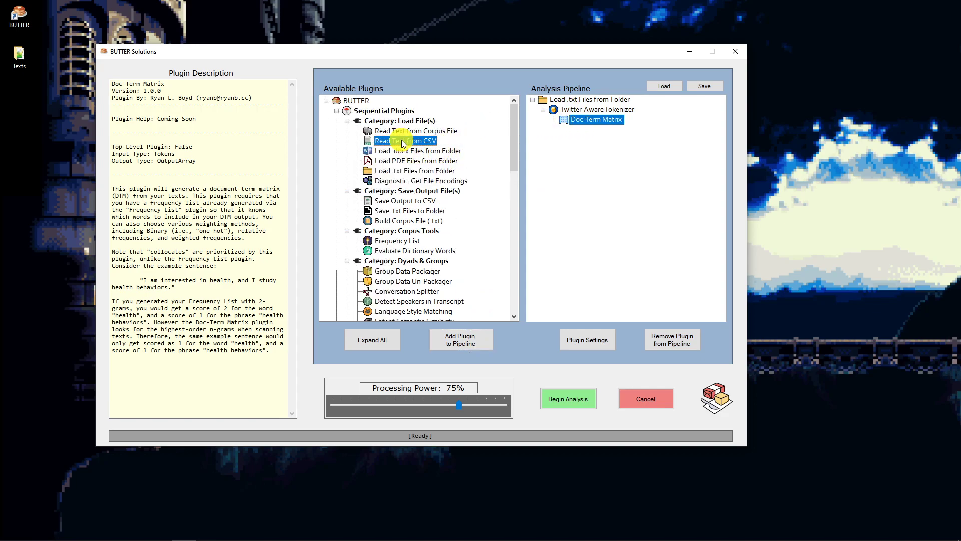
click(395, 201)
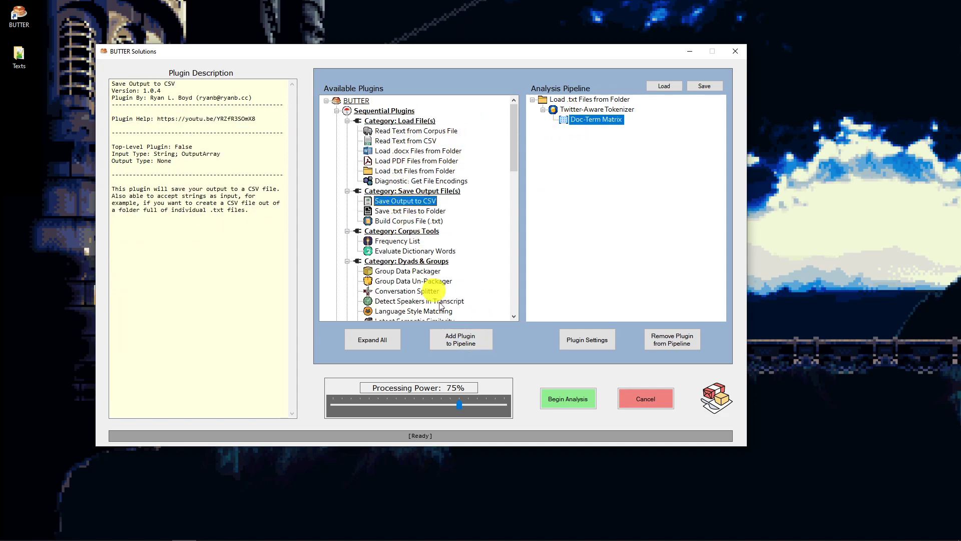
click(461, 339)
click(577, 339)
click(364, 262)
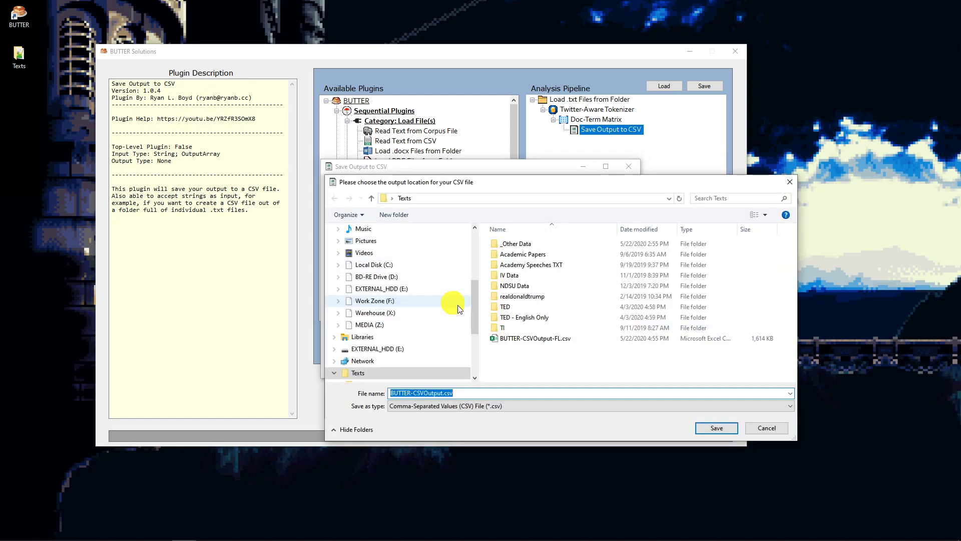
click(444, 392)
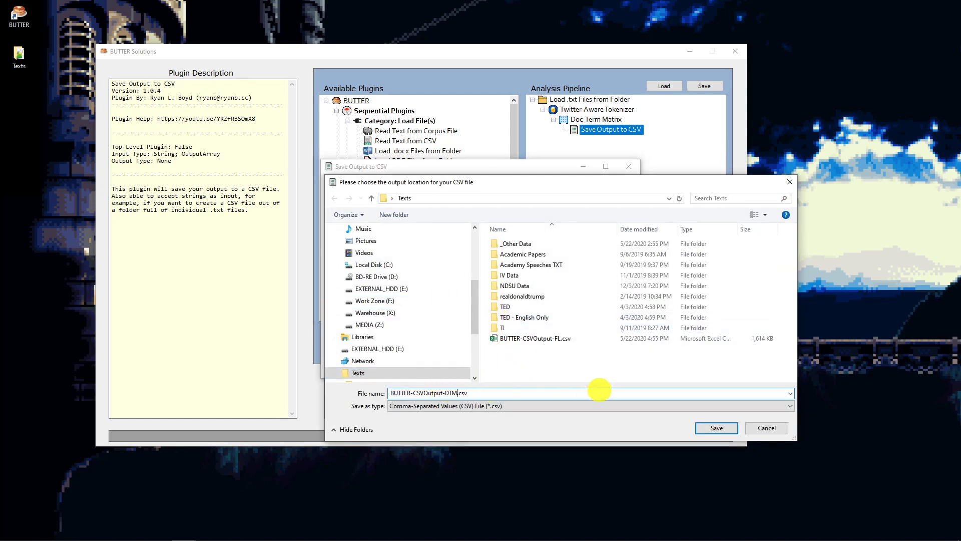
text(-DTM)
key(Return)
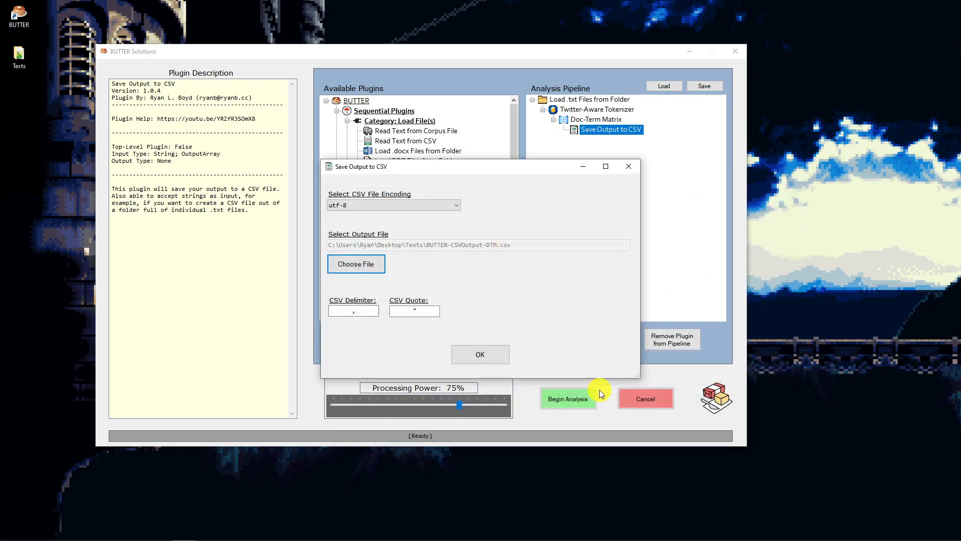
click(479, 354)
- Choose BUTTER-CSVOutput-FL.csv as the frequency list file in the Doc-Term Matrix plugin settings
click(576, 120)
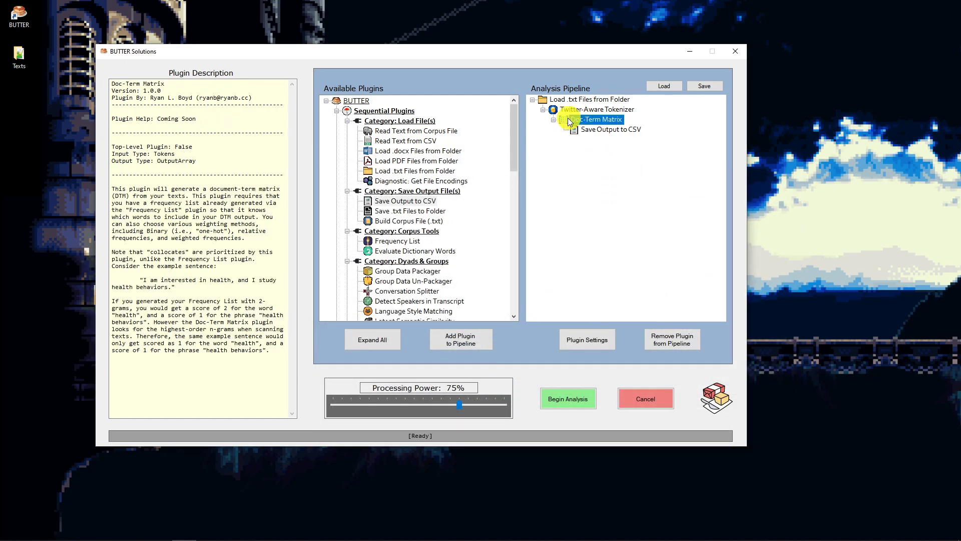
click(592, 346)
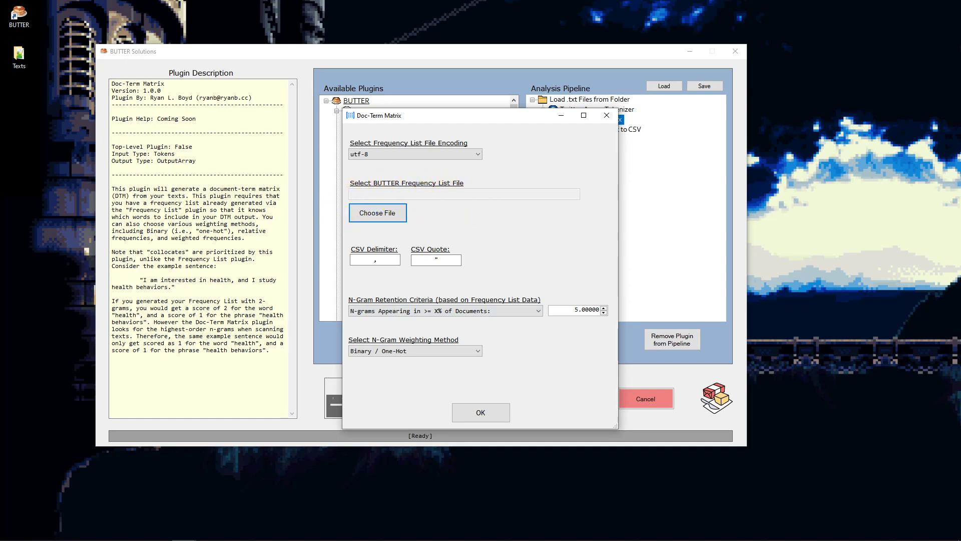
click(380, 218)
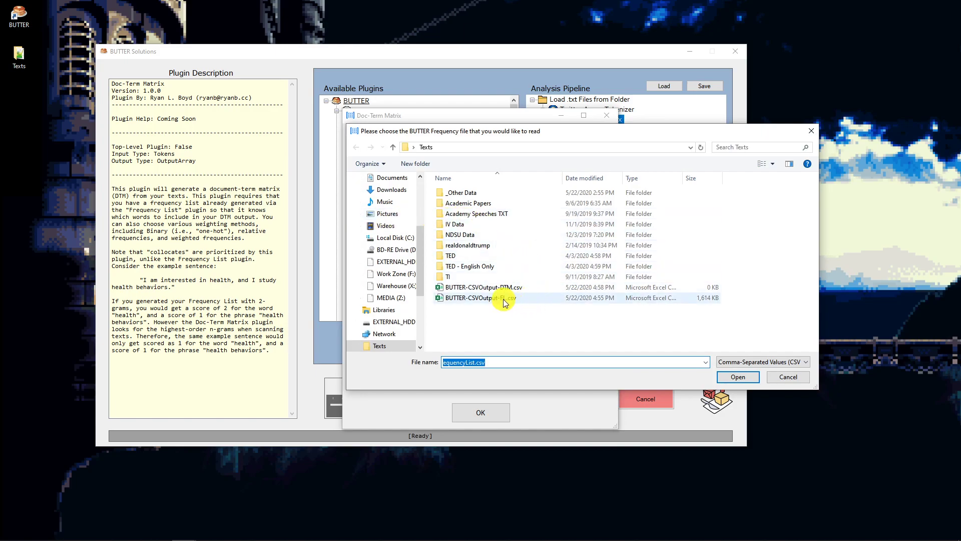
click(505, 300)
click(733, 375)
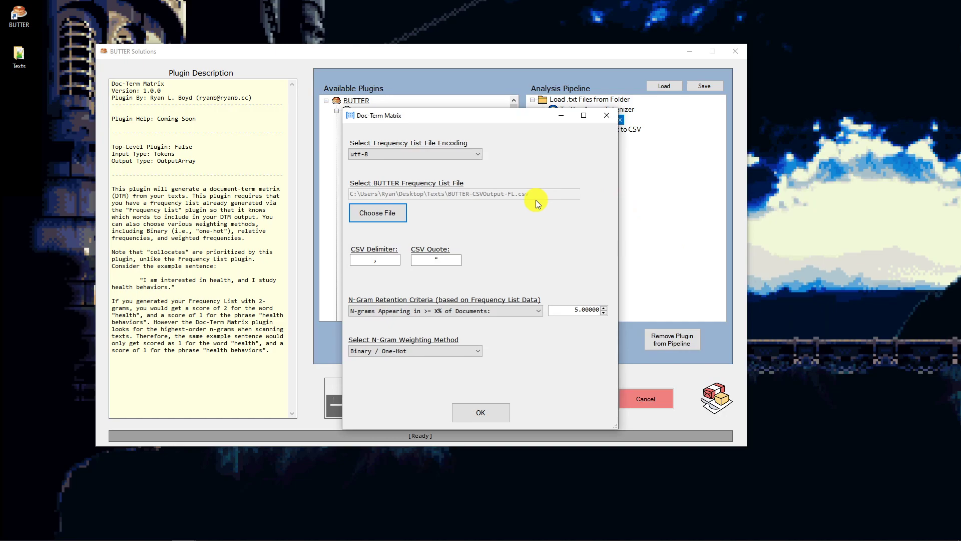
- Compare the pipeline with the Doc-Term Matrix settings, then review the CSV delimiter and n-gram retention criteria
drag(477, 118, 324, 116)
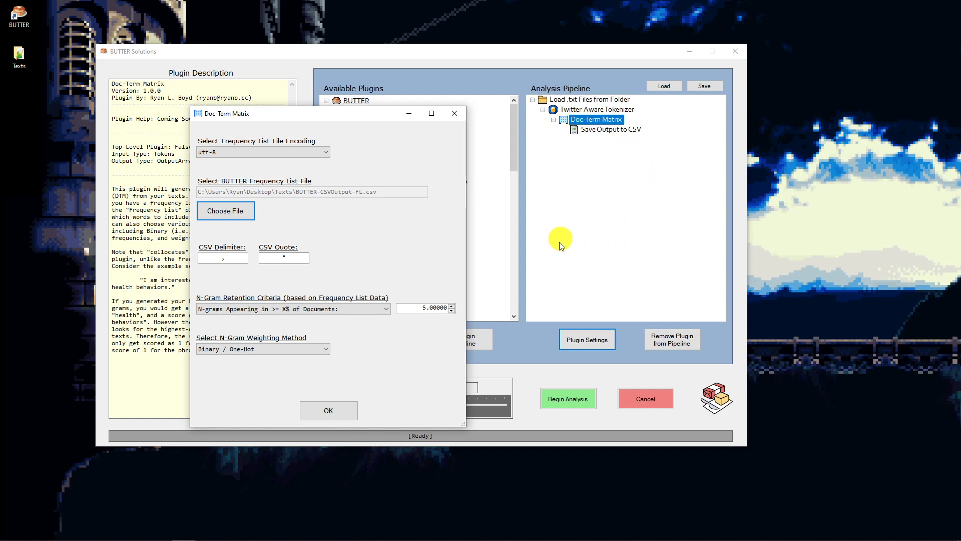
drag(232, 114, 402, 93)
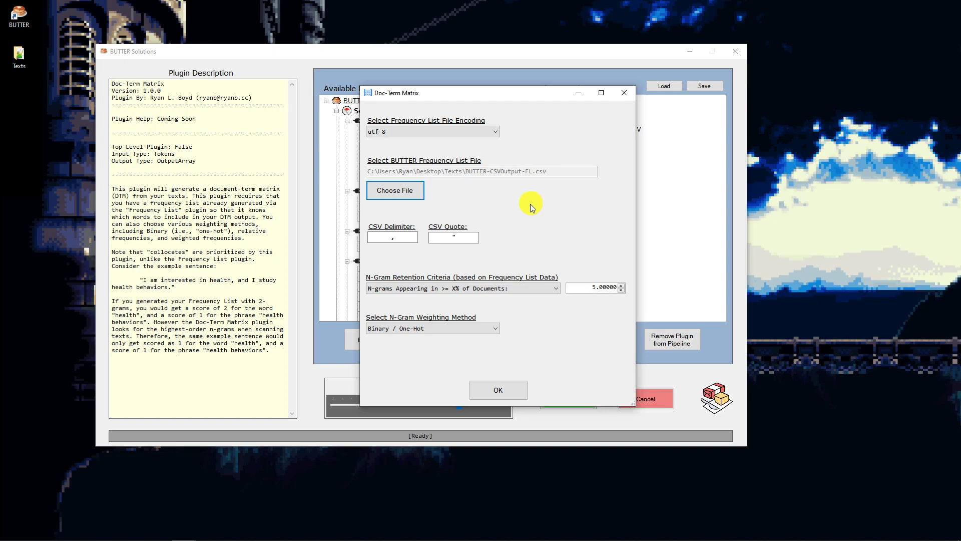
click(383, 238)
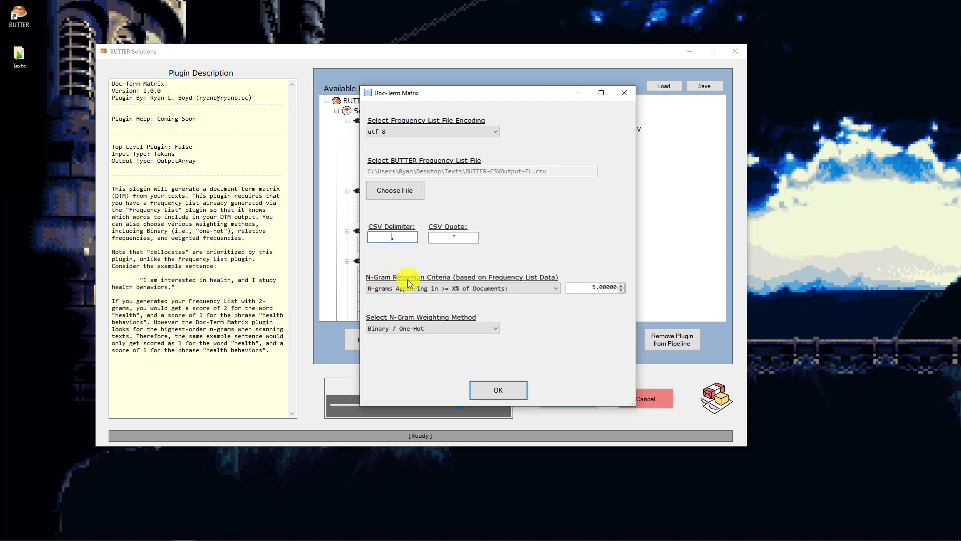
click(519, 287)
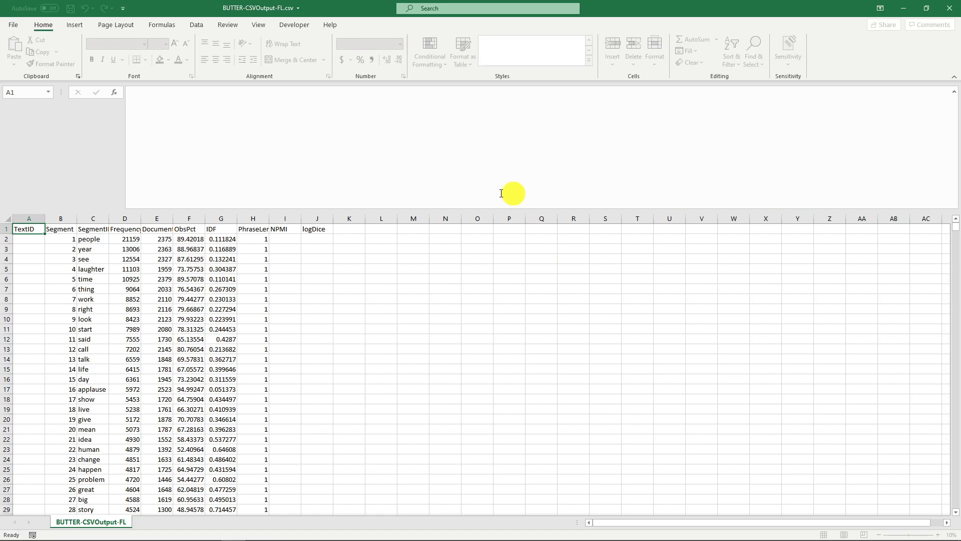
- Examine the ObsPct values of the first five words in BUTTER-CSVOutput-FL.csv in Excel
click(189, 220)
click(190, 231)
click(192, 237)
drag(192, 238, 191, 279)
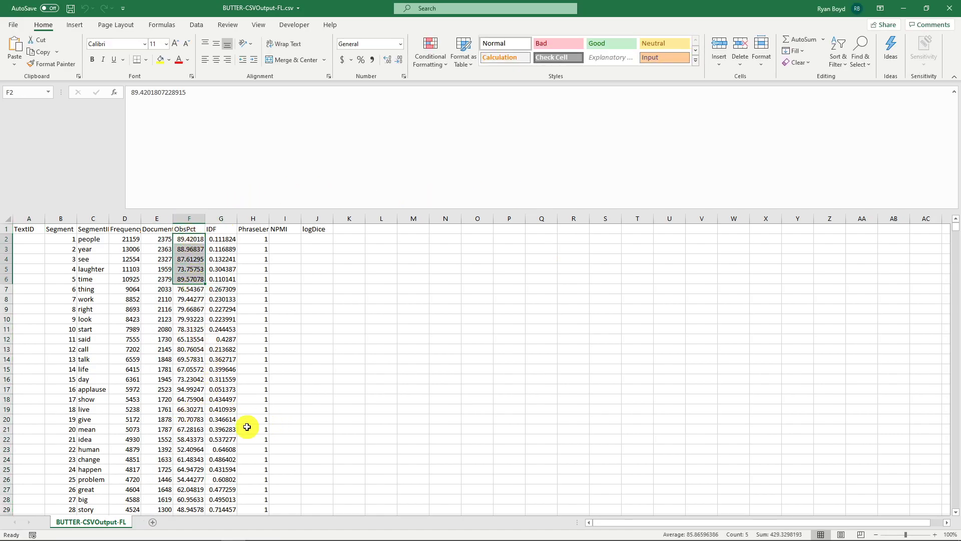
click(257, 267)
- Sort the frequency list by ObsPct from largest to smallest, expanding the selection to the neighbouring columns
drag(190, 259, 191, 249)
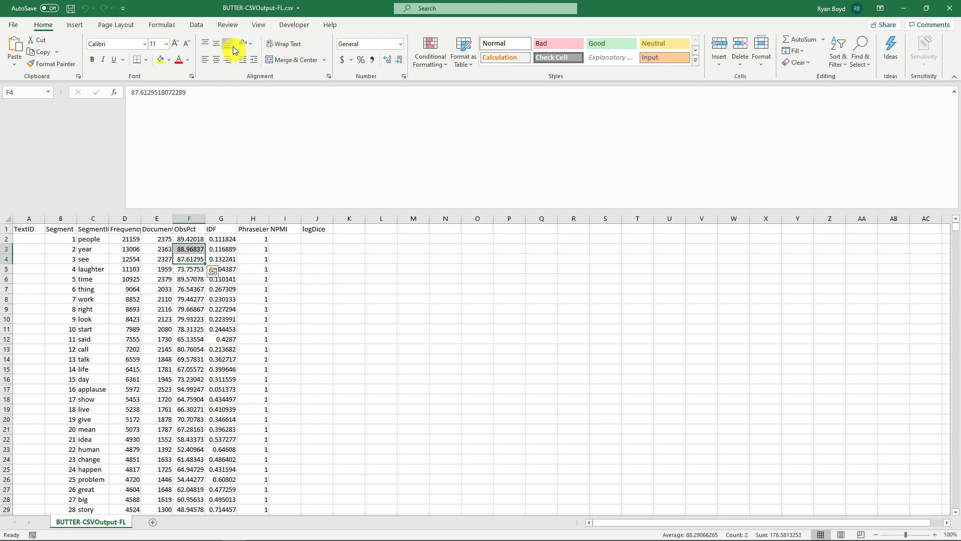
click(196, 24)
click(377, 61)
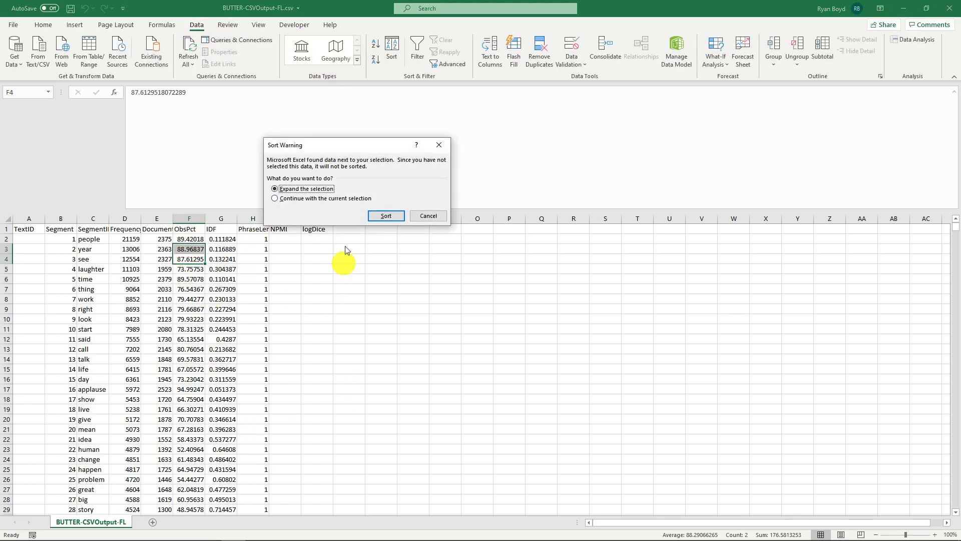
click(399, 215)
- Look down the sorted ObsPct column and mark the words just below 25 percent
click(190, 369)
scroll(200, 380, down, 1)
scroll(218, 357, down, 20)
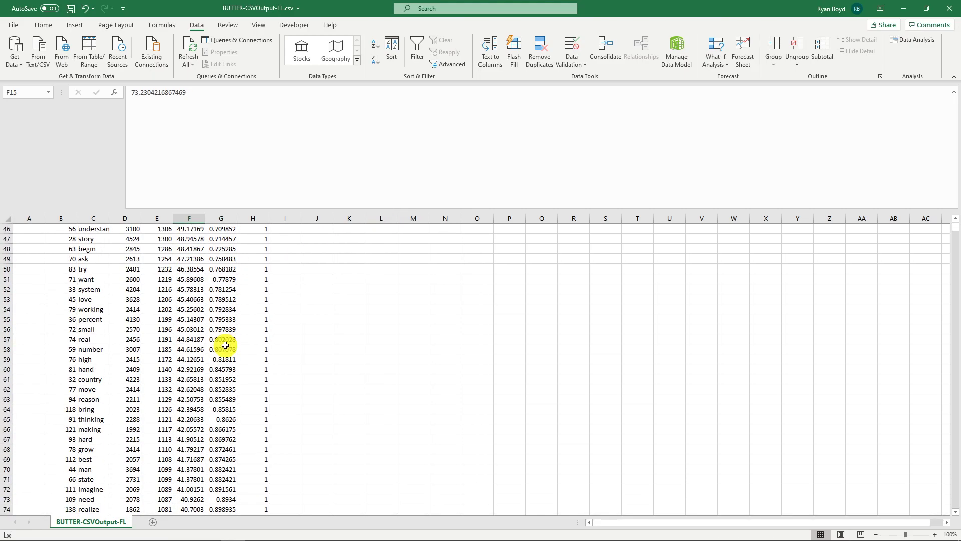
scroll(215, 421, down, 20)
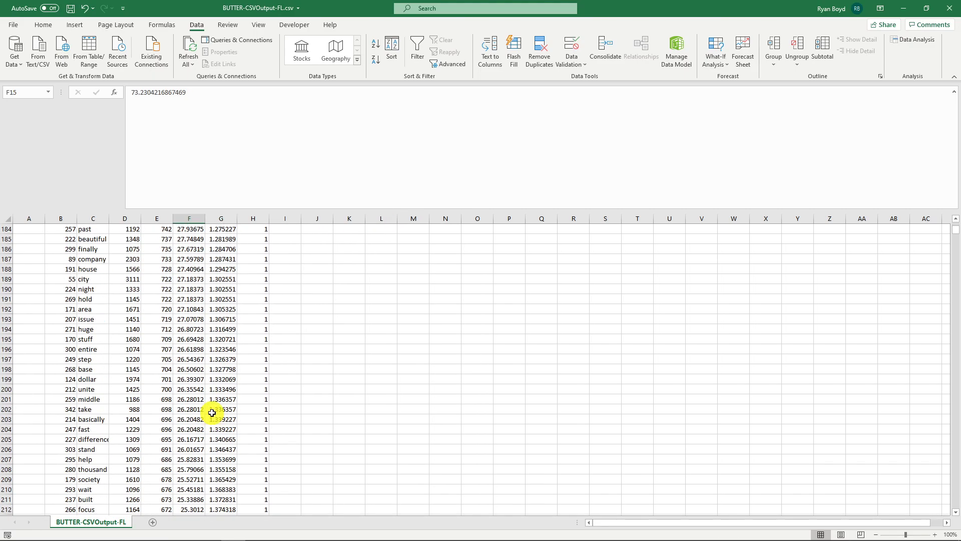
drag(83, 456, 85, 236)
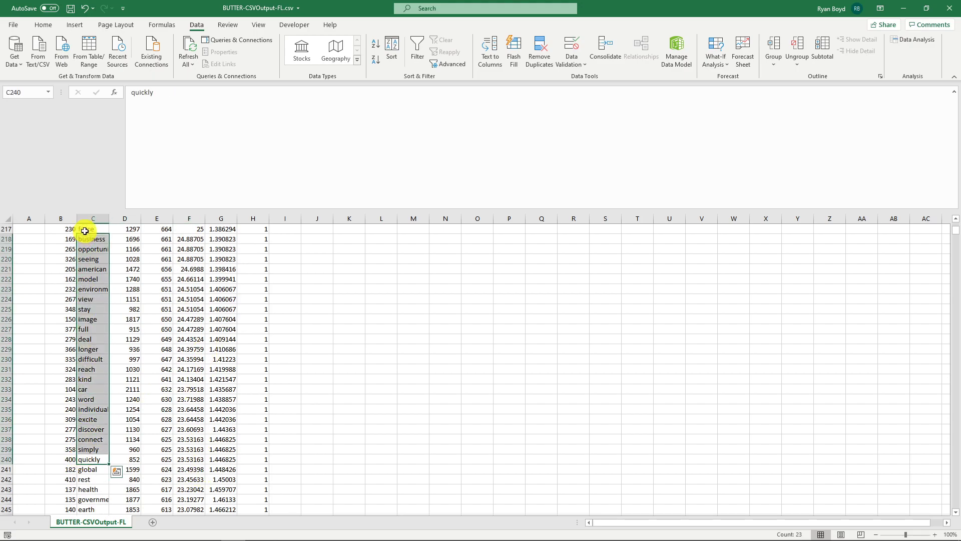
- In BUTTER, try the retention criteria N-grams with Raw Frequency >= 100, then X most Frequent N-Grams (by % of Documents) with 100
drag(657, 3, 960, 278)
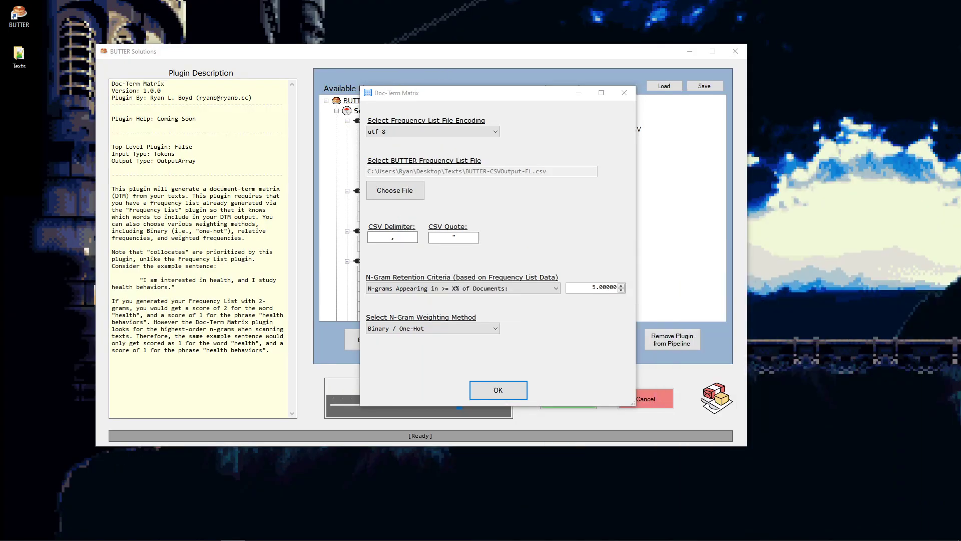
click(456, 288)
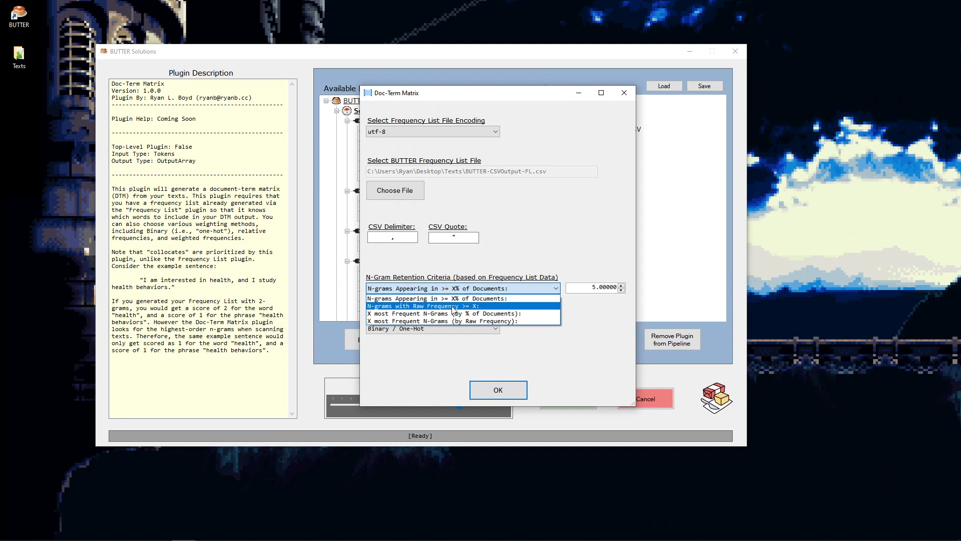
click(453, 307)
key(Tab)
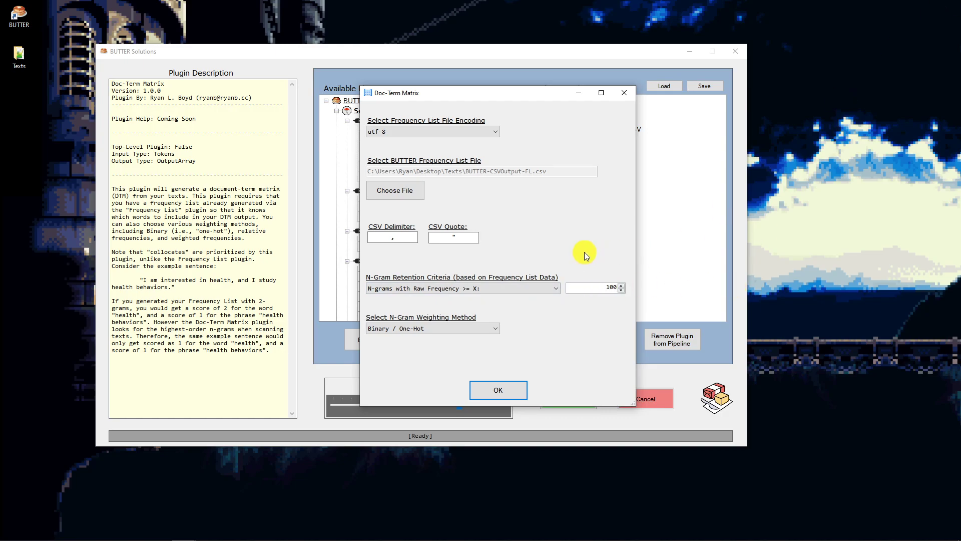
click(457, 237)
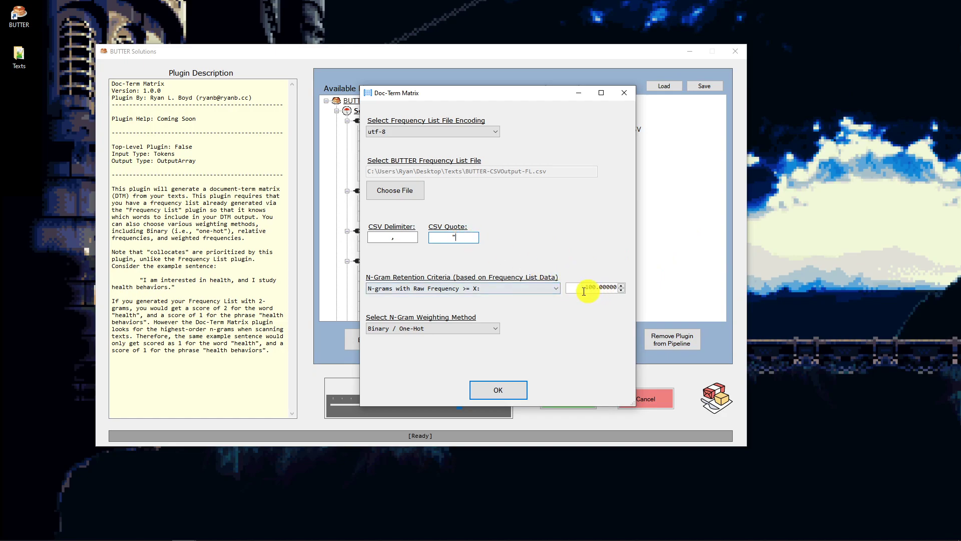
click(533, 289)
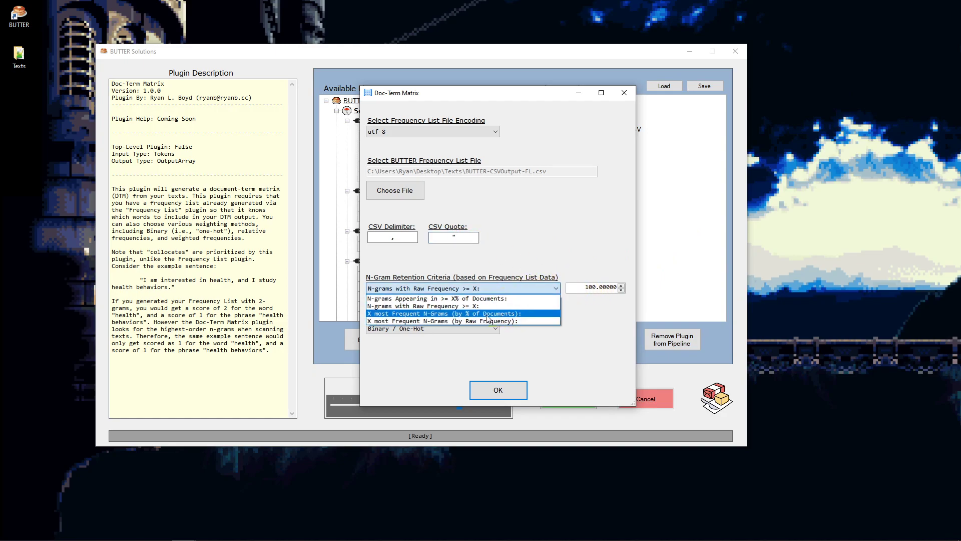
click(414, 318)
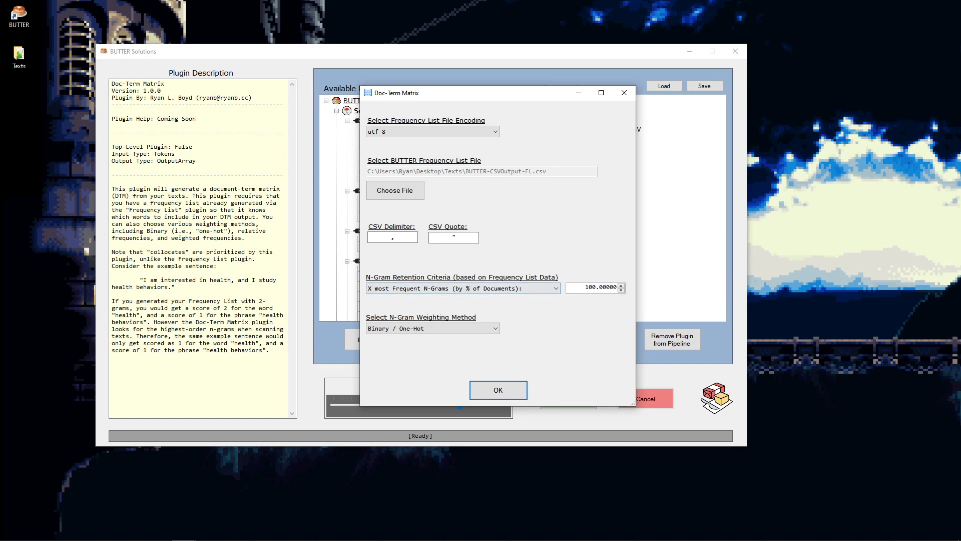
- In Excel, select the 100 highest ObsPct values in the frequency list, then select their corresponding words
drag(829, 321, 408, 1)
click(211, 272)
key(ctrl+Home)
key(Right)
key(Right)
key(Right)
key(Right)
key(Right)
key(Right)
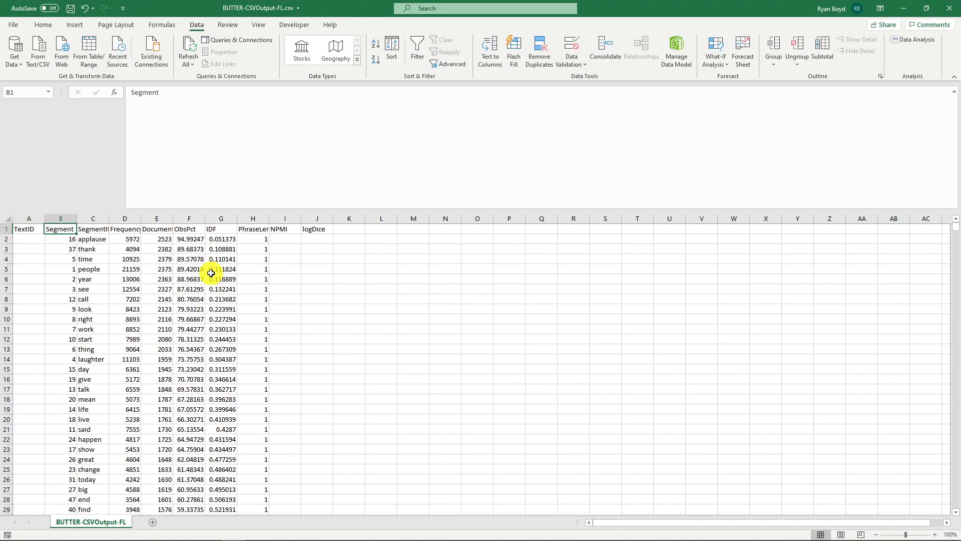
key(Down)
key(Left)
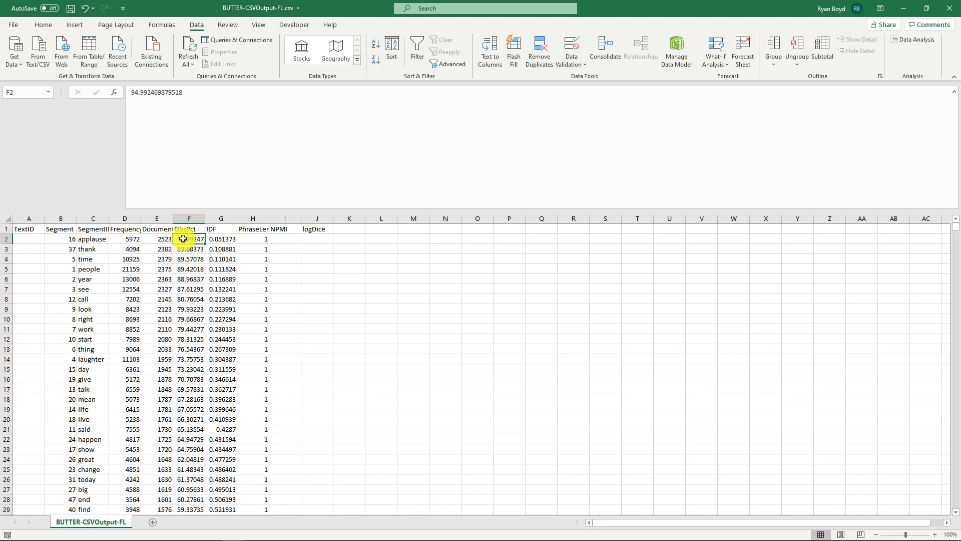
key(shift+Page_Down)
key(shift+Page_Down)
key(shift+Page_Down)
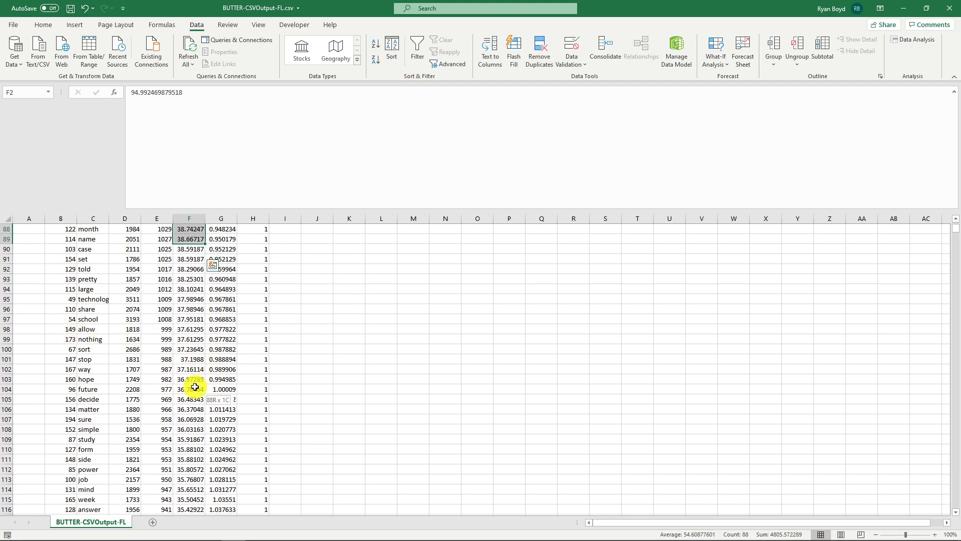
shift+click(195, 387)
scroll(193, 386, down, 3)
scroll(193, 386, up, 2)
shift+click(194, 331)
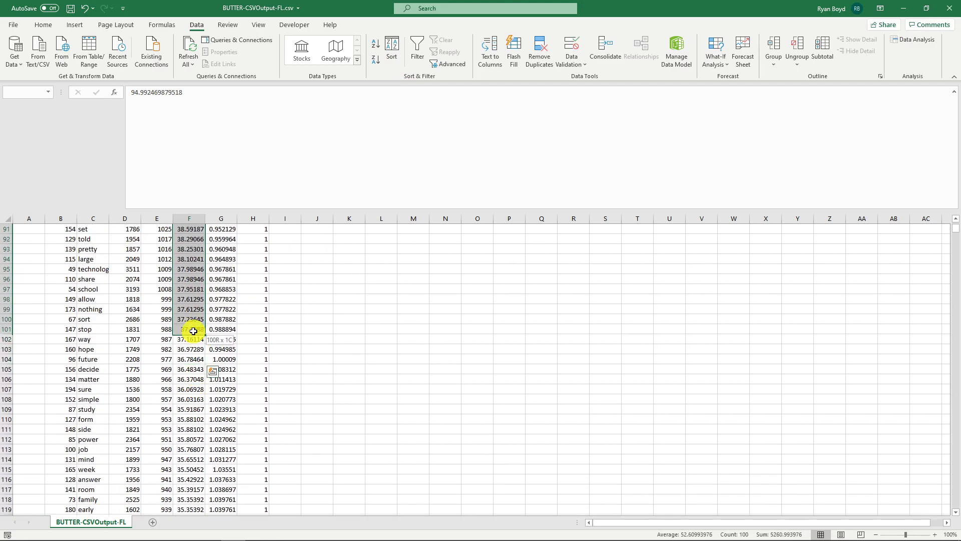
drag(83, 331, 81, 169)
- Back in BUTTER, try the n-gram retention criterion X most Frequent N-Grams (by Raw Frequency)
drag(336, 4, 960, 434)
click(480, 287)
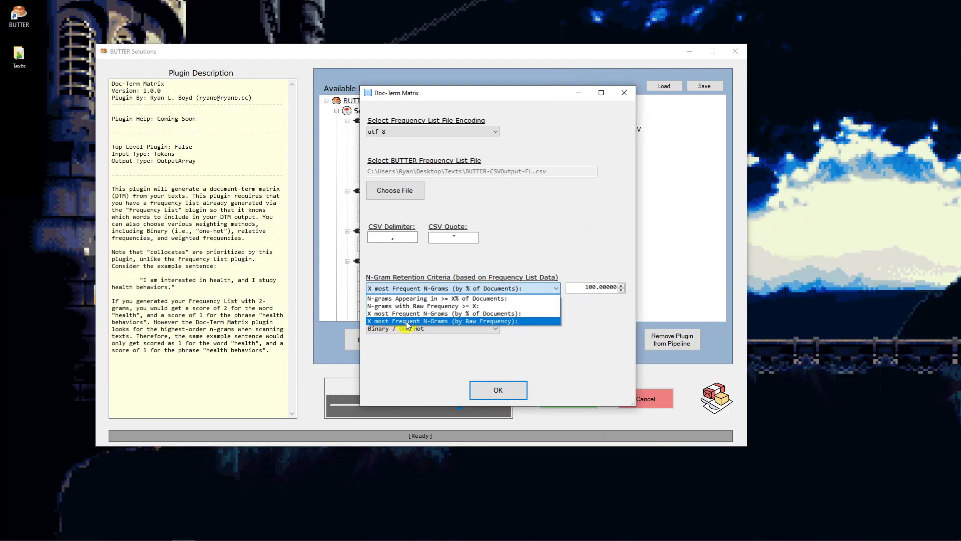
click(474, 322)
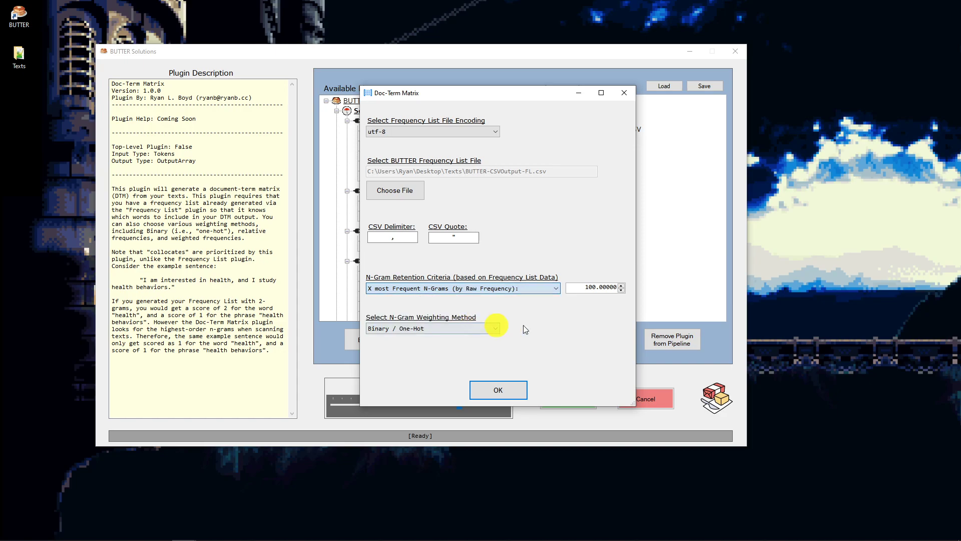
- In Excel, sort the frequency list by the Frequency column from largest to smallest
key(alt+Tab)
key(super+Up)
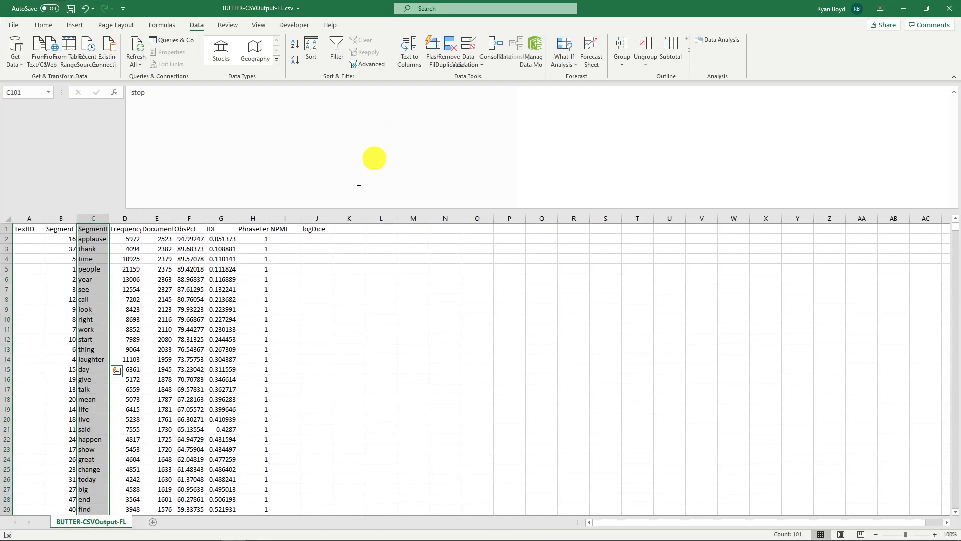
click(134, 240)
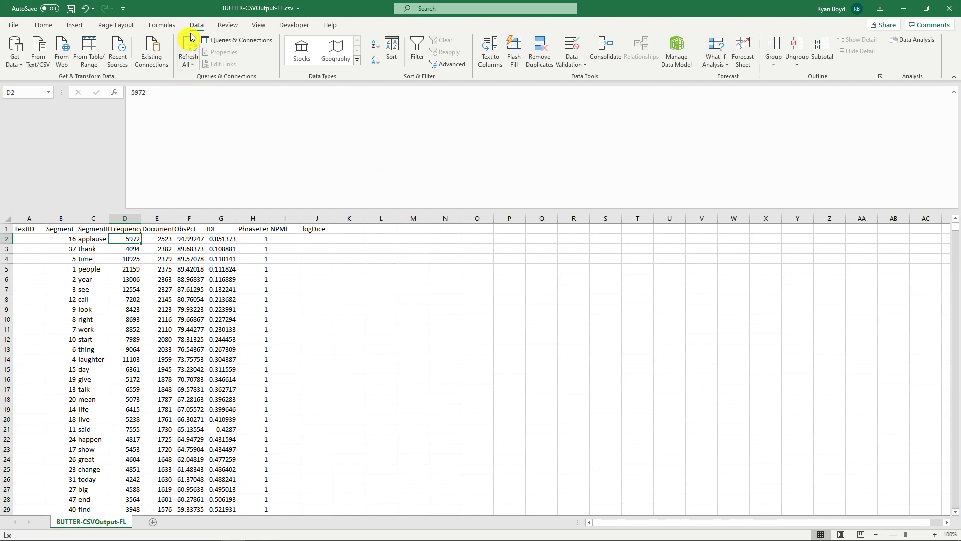
click(376, 60)
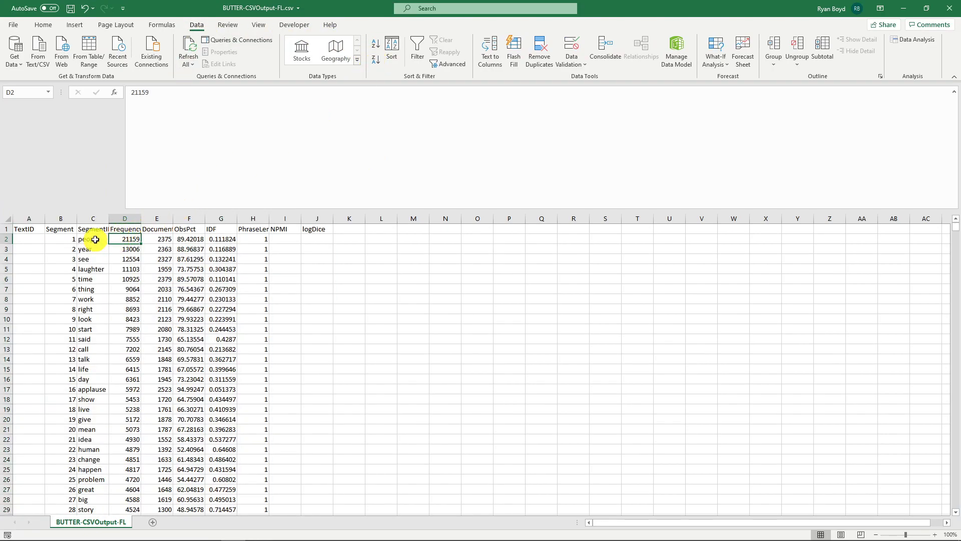
- Select the 100 words with the highest raw frequency, then close the frequency list without saving
mouse_move(93, 240)
mouse_down()
mouse_move(79, 335)
mouse_move(80, 516)
mouse_move(88, 172)
mouse_move(89, 240)
mouse_up()
scroll(129, 354, up, 3)
scroll(92, 332, down, 1)
shift+click(94, 349)
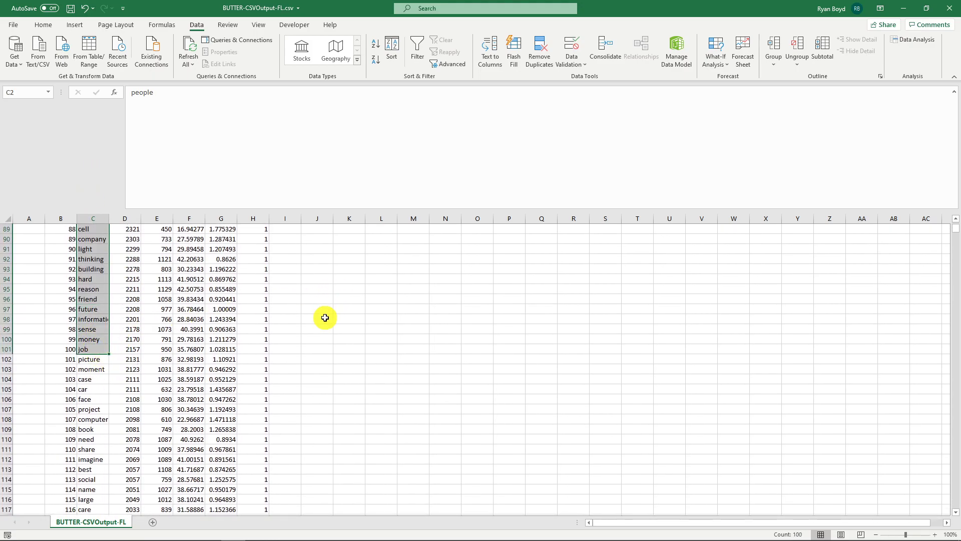
click(949, 6)
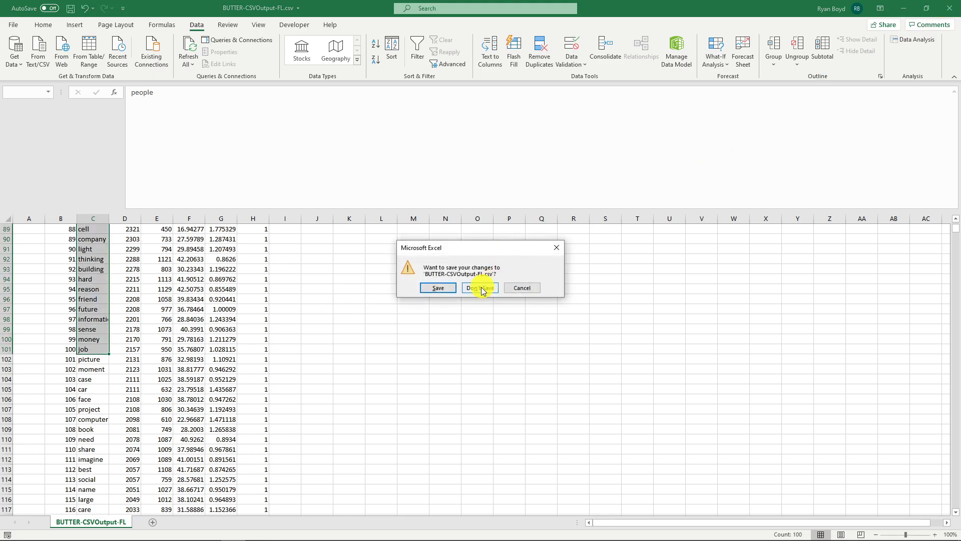
click(482, 286)
- Set the n-gram retention criterion to N-grams Appearing in >= X% of Documents with a threshold of 5
click(471, 288)
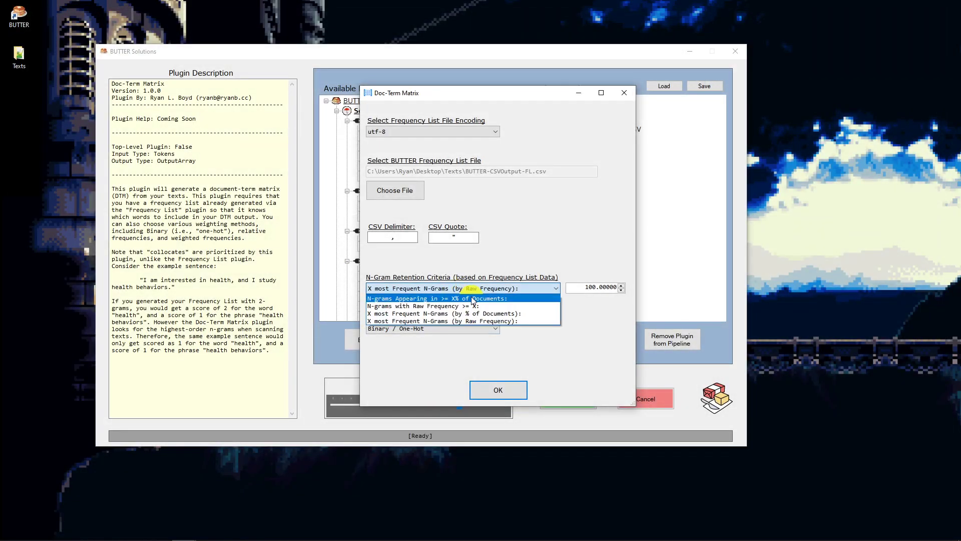
click(393, 299)
click(605, 287)
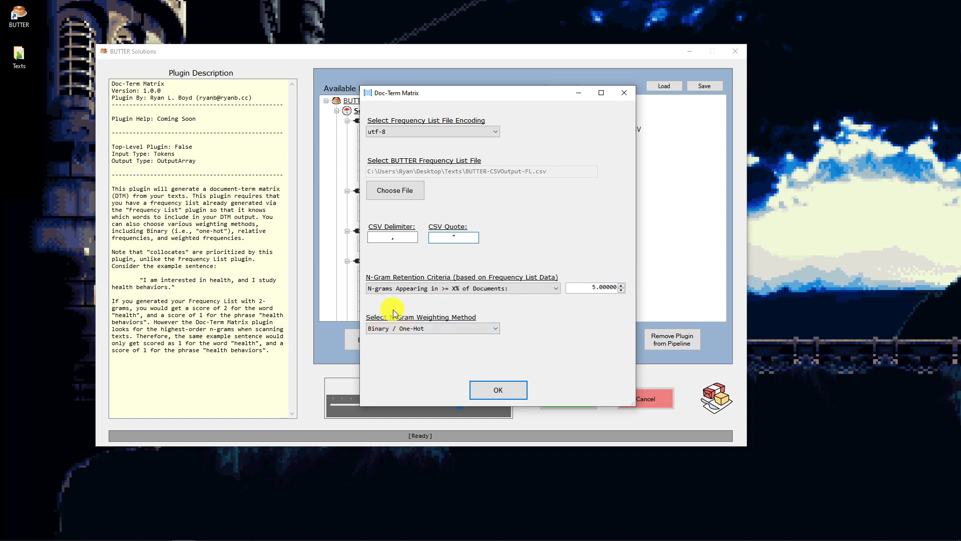
- Try the n-gram weighting methods Raw Frequency, Relative Frequency and TF-IDF in turn
click(495, 328)
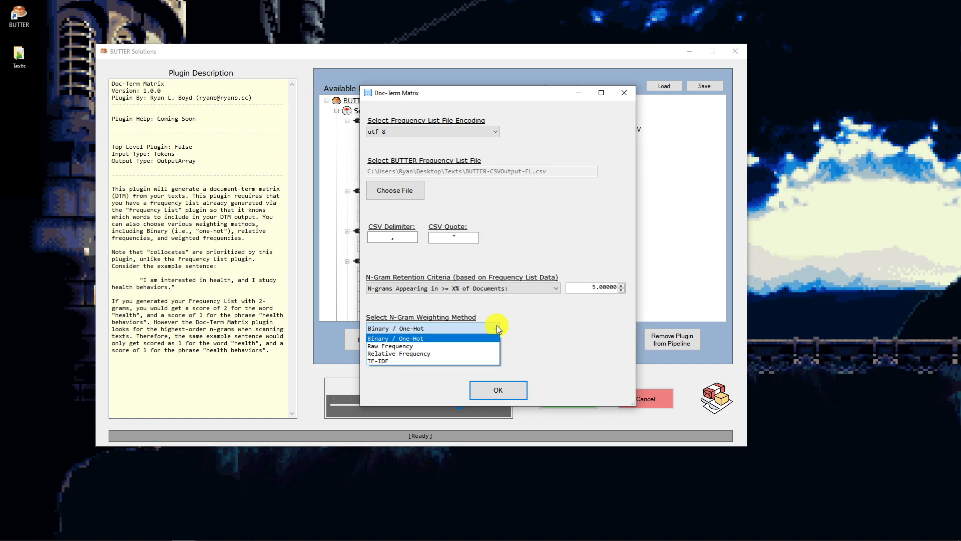
click(405, 347)
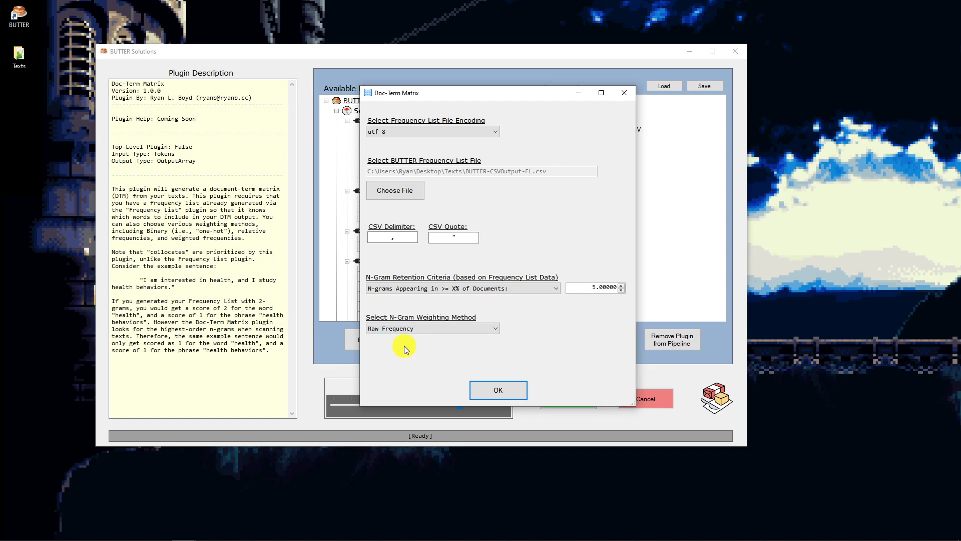
click(408, 329)
click(413, 353)
click(454, 331)
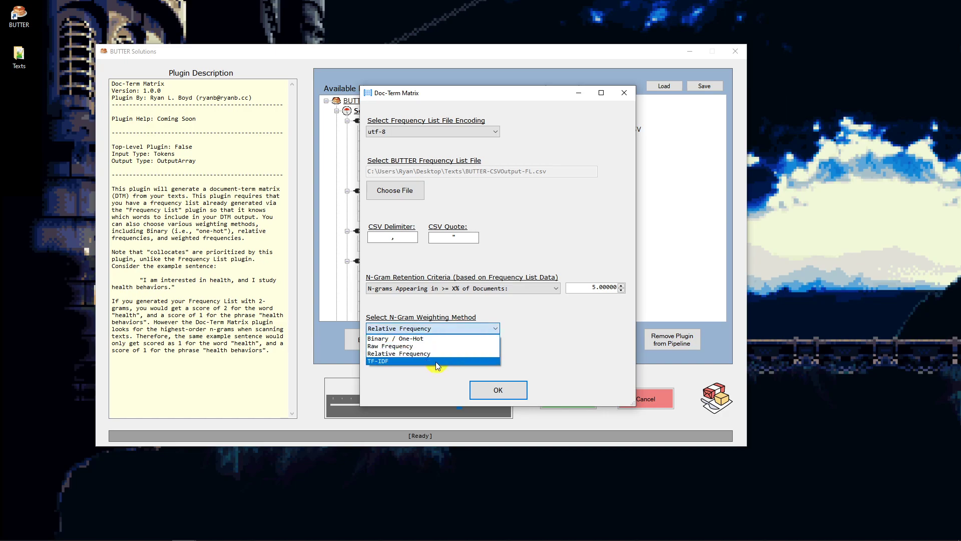
click(408, 361)
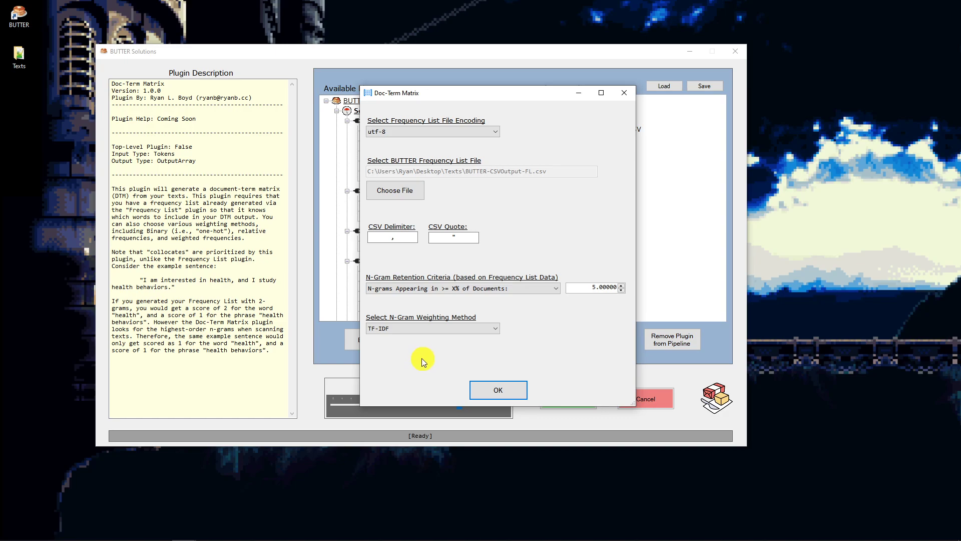
- Set the n-gram weighting method to Binary / One-Hot, accept the Doc-Term Matrix settings and run the analysis
click(398, 332)
click(396, 339)
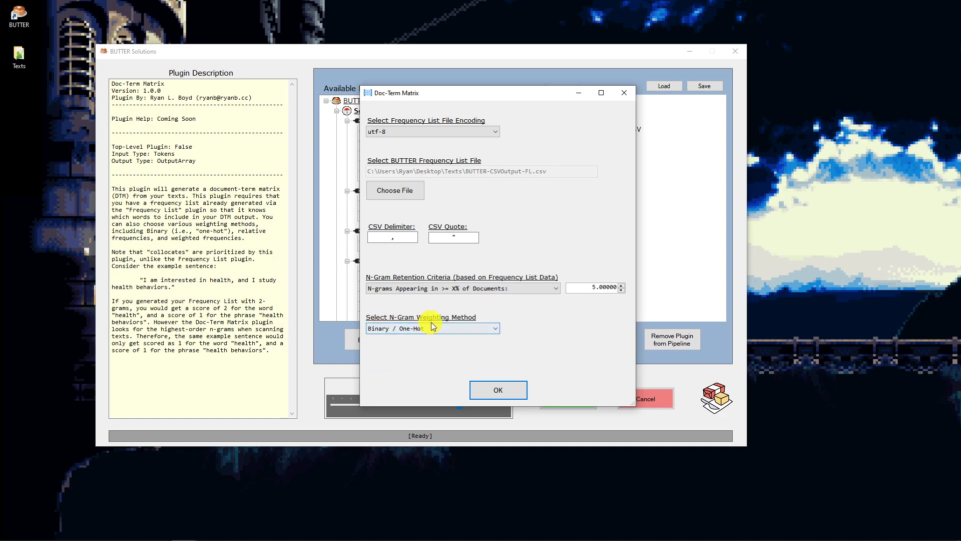
click(512, 390)
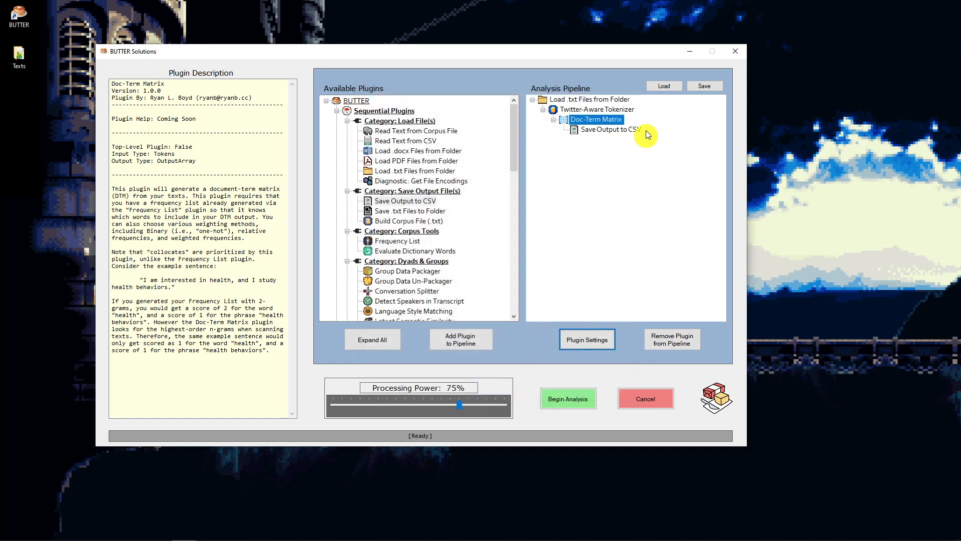
click(585, 400)
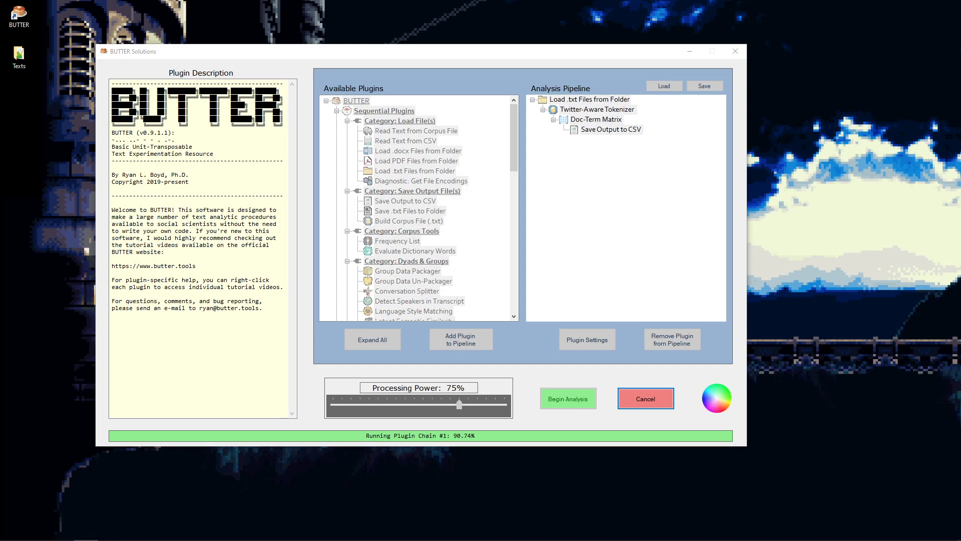
- Open BUTTER-CSVOutput-DTM.csv from the Texts folder in Excel
drag(960, 192, 640, 82)
click(547, 311)
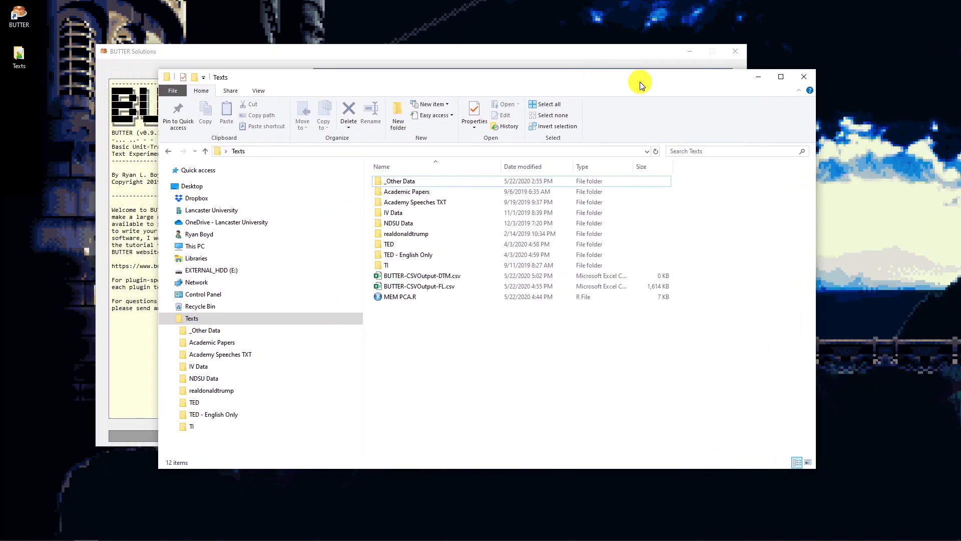
click(453, 276)
double_click(453, 276)
drag(686, 89, 960, 191)
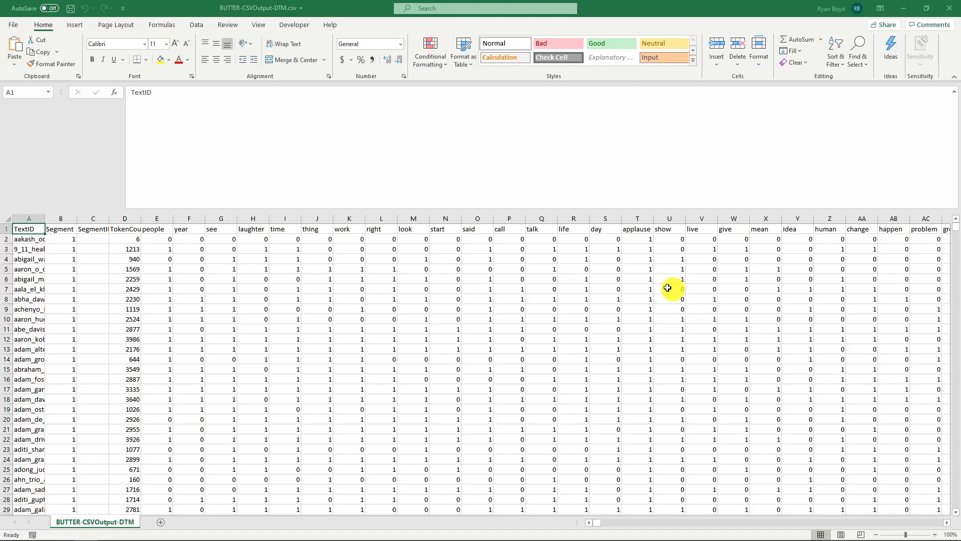
- Widen the TextID column and examine the word columns and binary values of the document-term matrix
click(34, 241)
drag(45, 217, 192, 217)
drag(311, 229, 928, 226)
click(829, 229)
key(ctrl+Right)
key(ctrl+Left)
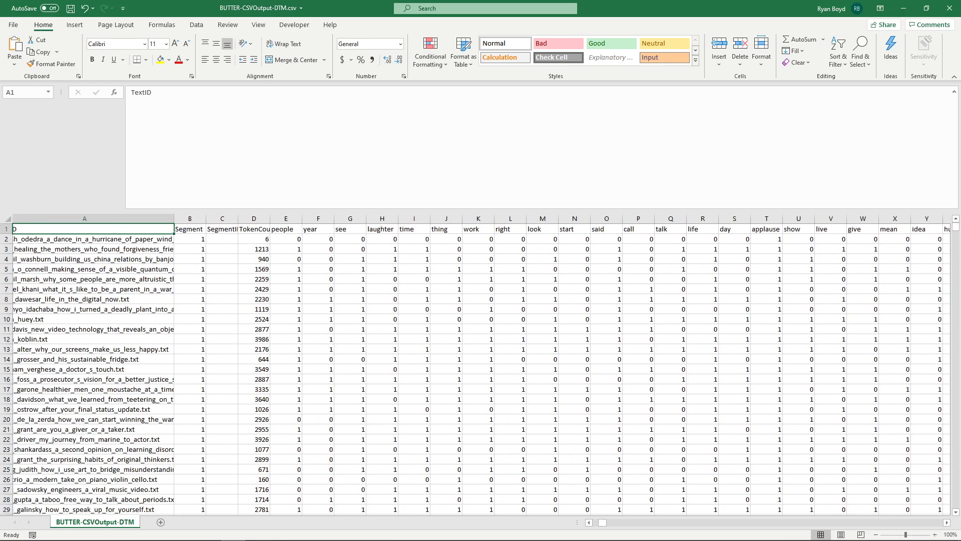
click(316, 239)
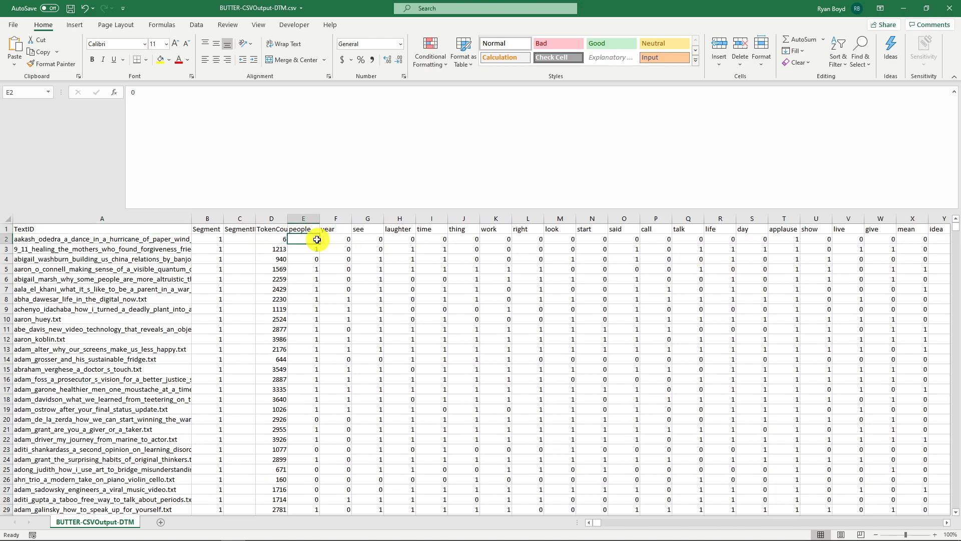
- Examine the first document's row, relating its TextID to its TokenCount and its binary values from "people" to "give"
click(105, 240)
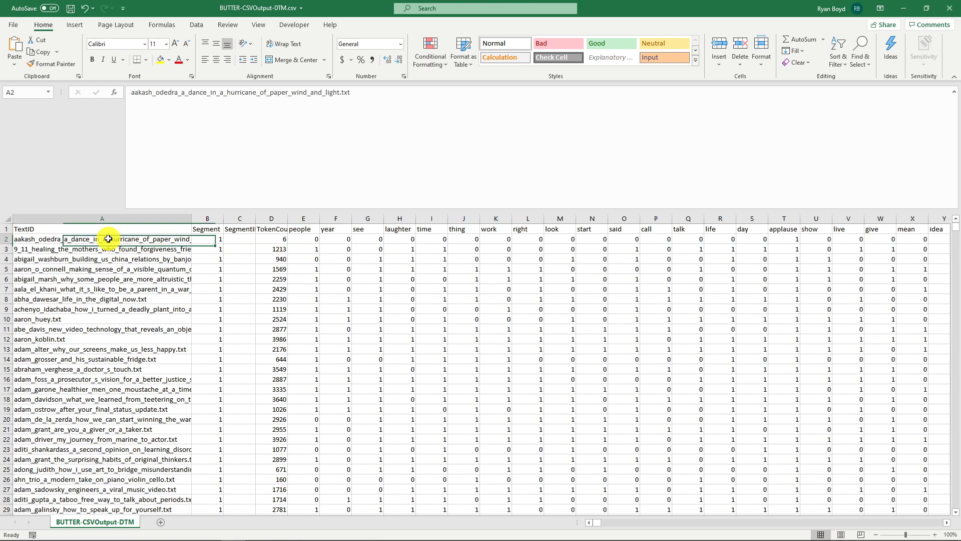
drag(297, 229, 299, 238)
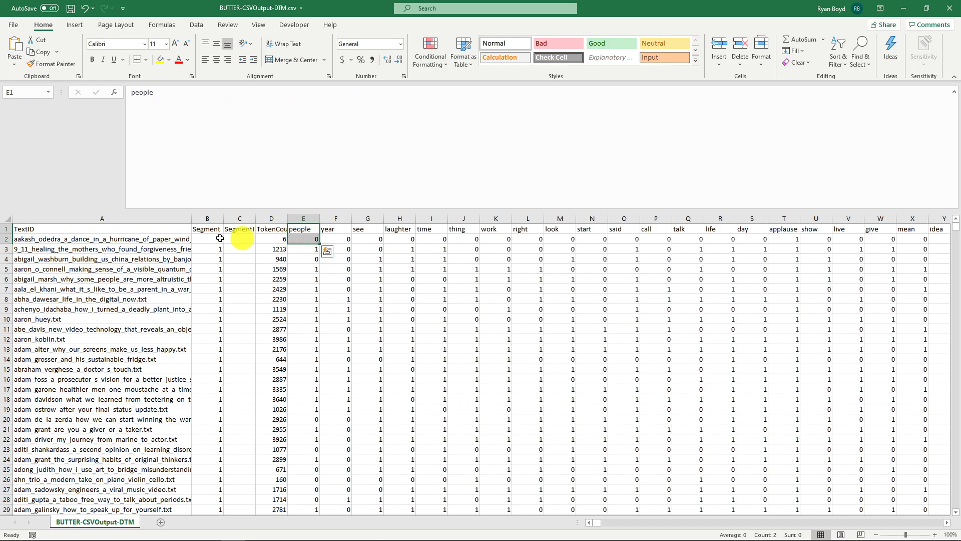
click(161, 240)
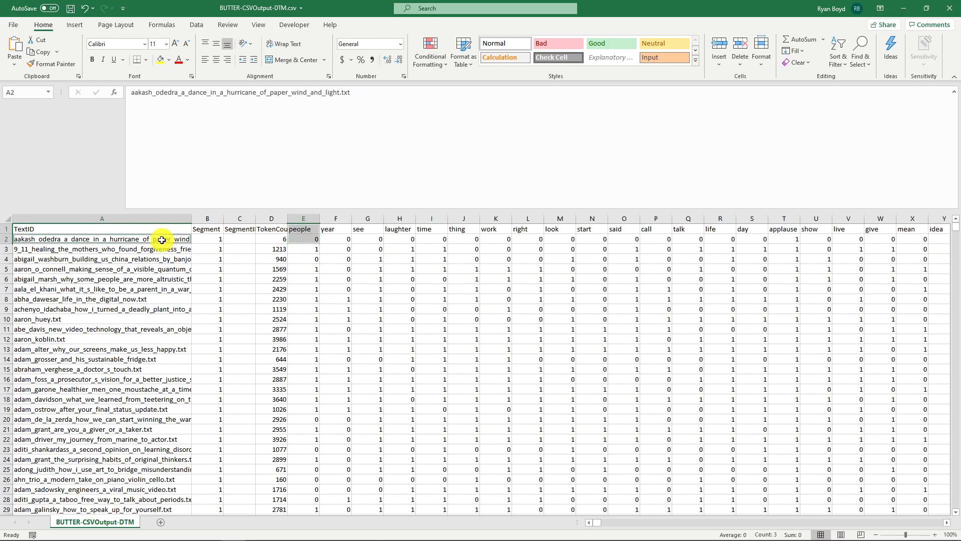
click(306, 237)
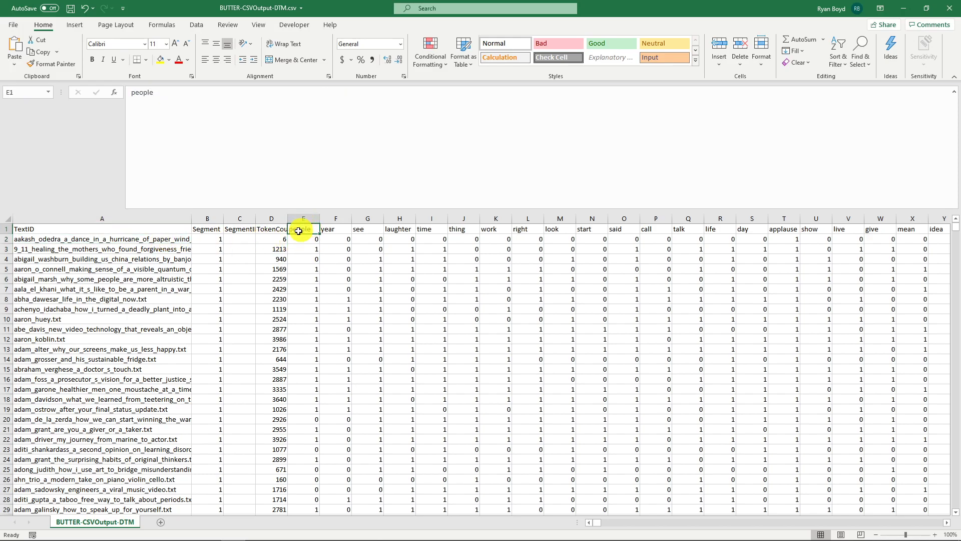
click(162, 239)
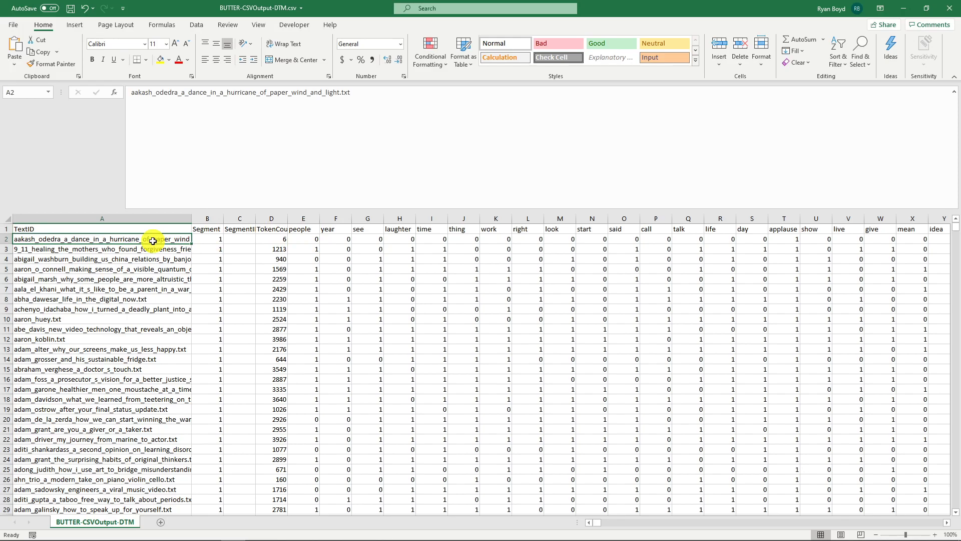
click(306, 238)
click(275, 230)
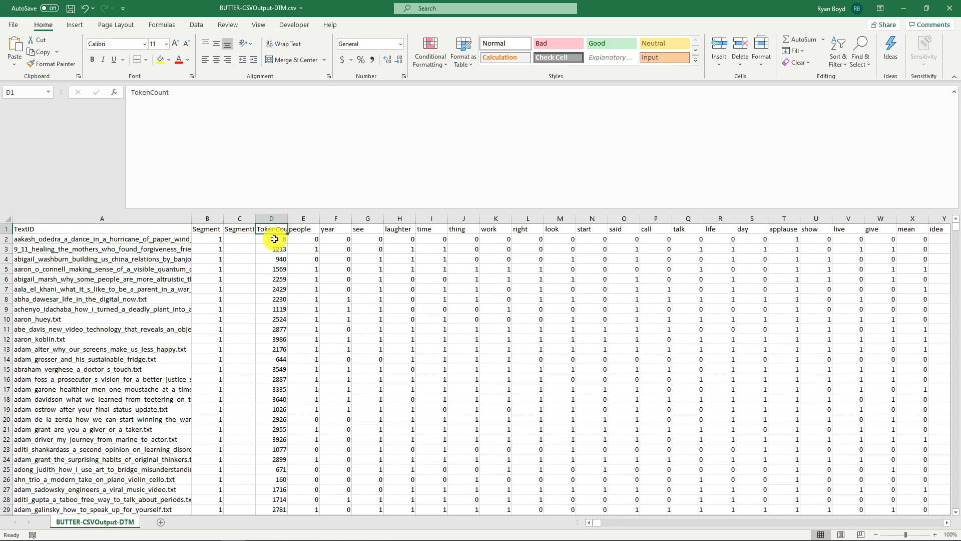
click(143, 240)
click(279, 239)
drag(306, 239, 880, 239)
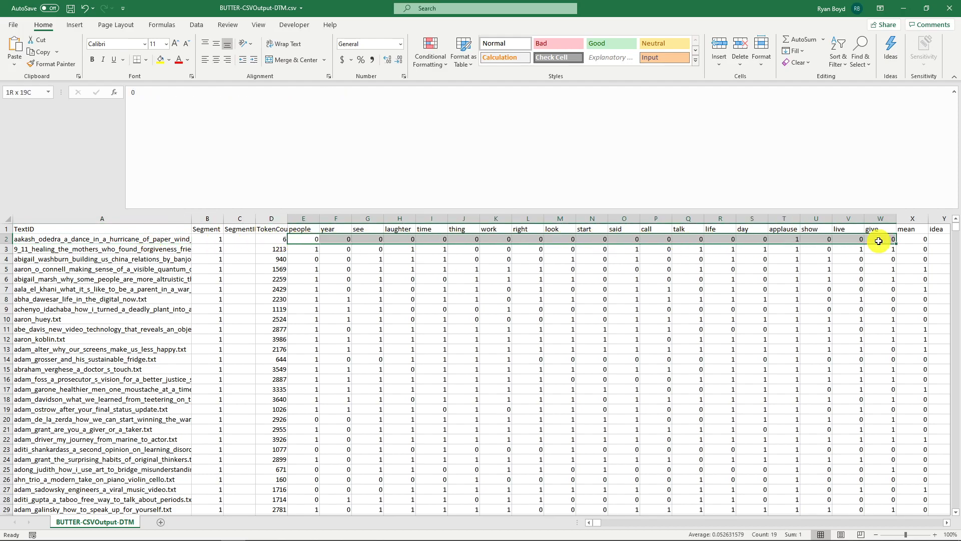
- Examine the row of 9_11_healing_the_mothers_who_found_forgiveness_friendship.txt, comparing its values in word columns such as "people" and "laughter"
click(393, 249)
click(119, 249)
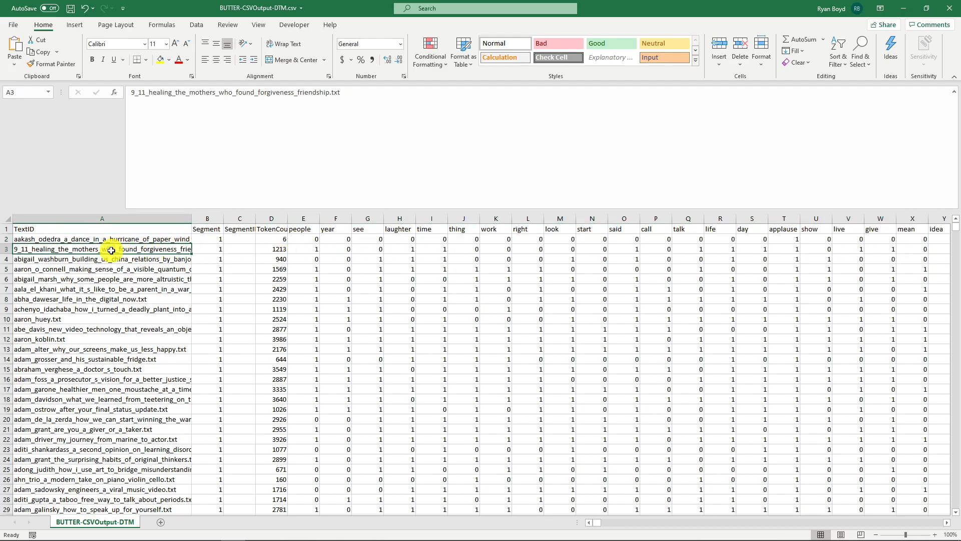
drag(307, 249, 531, 248)
click(310, 249)
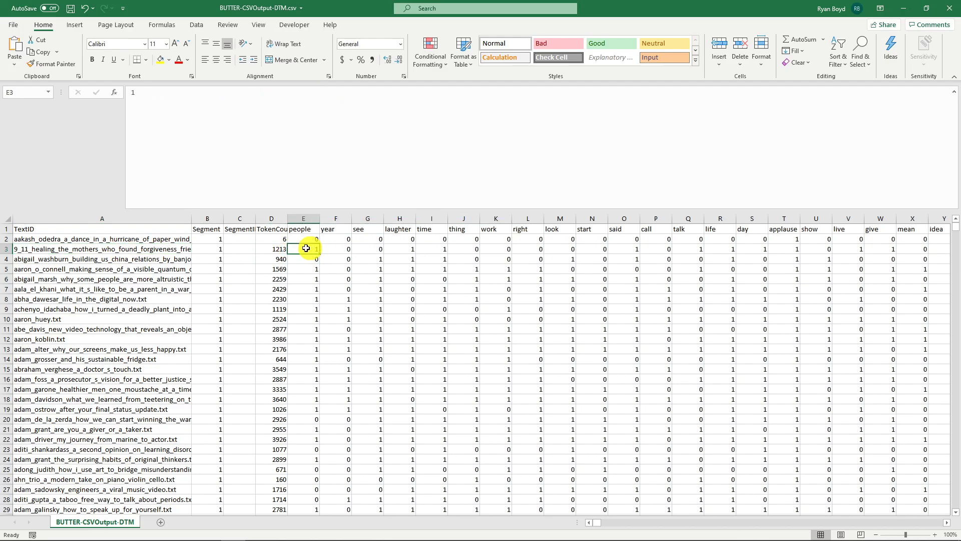
click(122, 247)
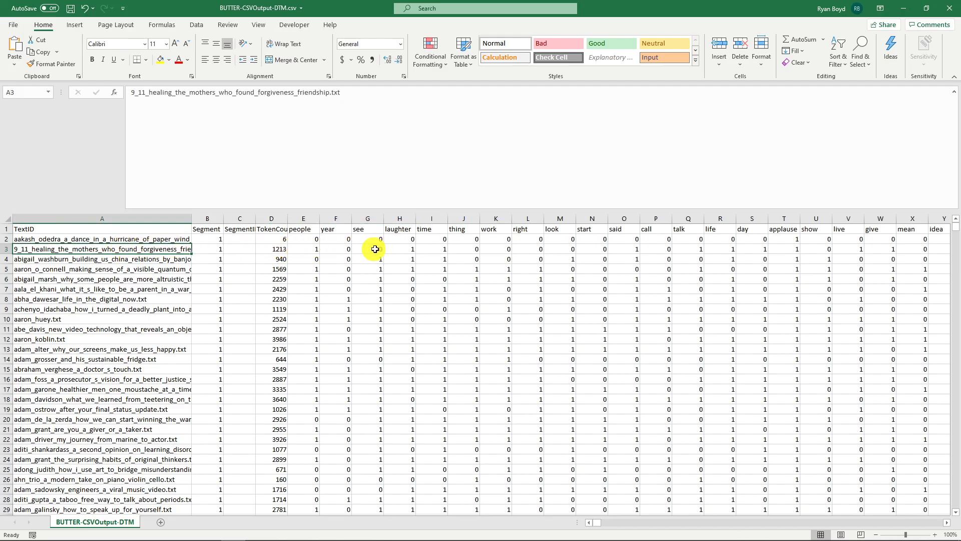
click(406, 248)
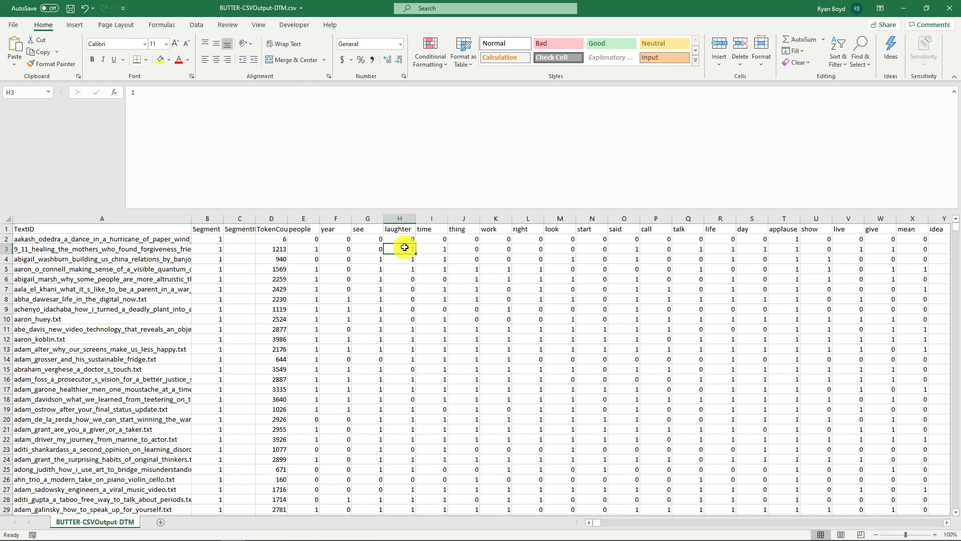
click(133, 250)
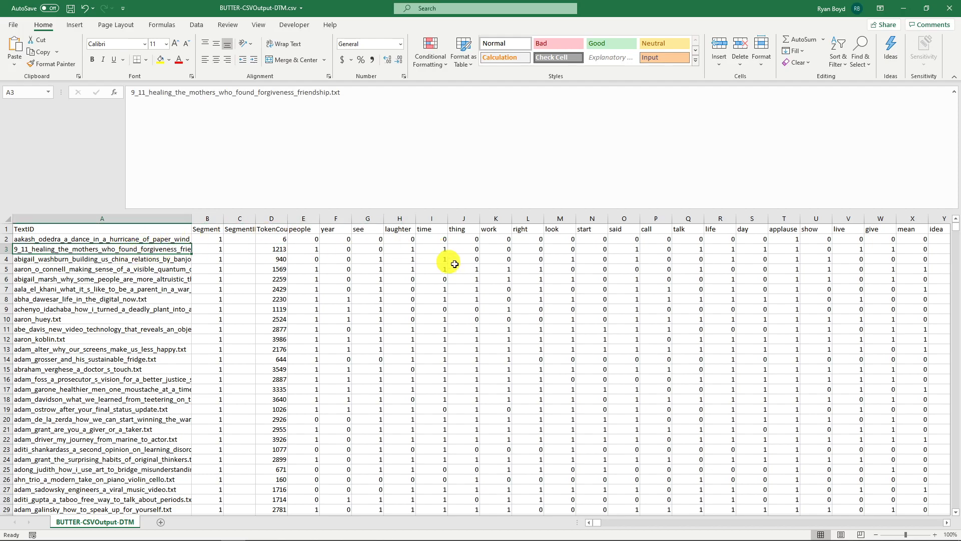
- Switch to BUTTER and read the description of the Doc-Term Matrix plugin in the analysis pipeline
drag(650, 3, 960, 200)
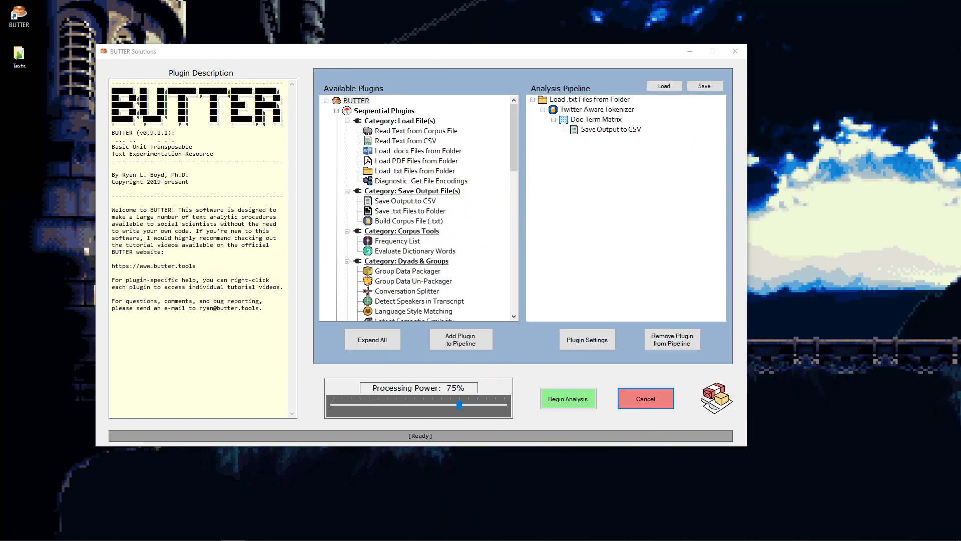
click(594, 118)
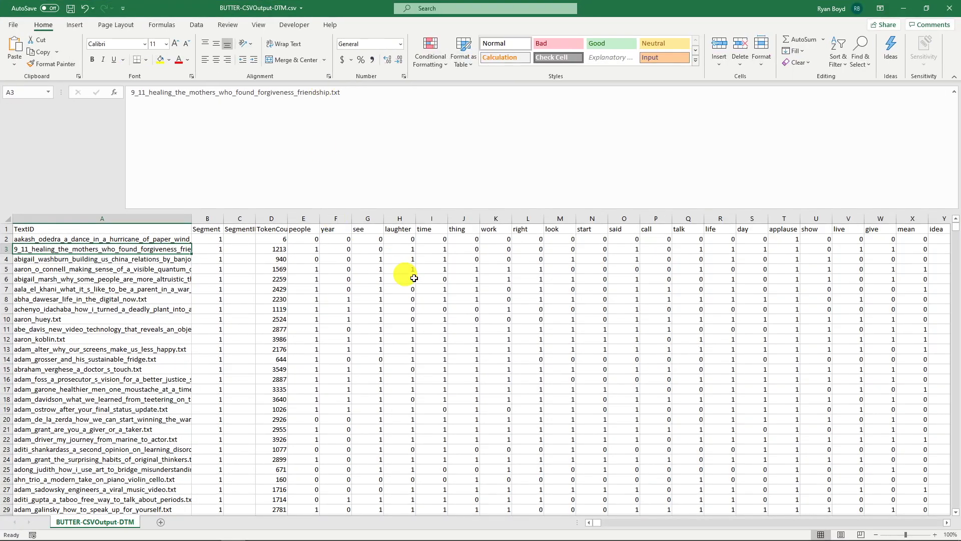
drag(399, 259, 399, 269)
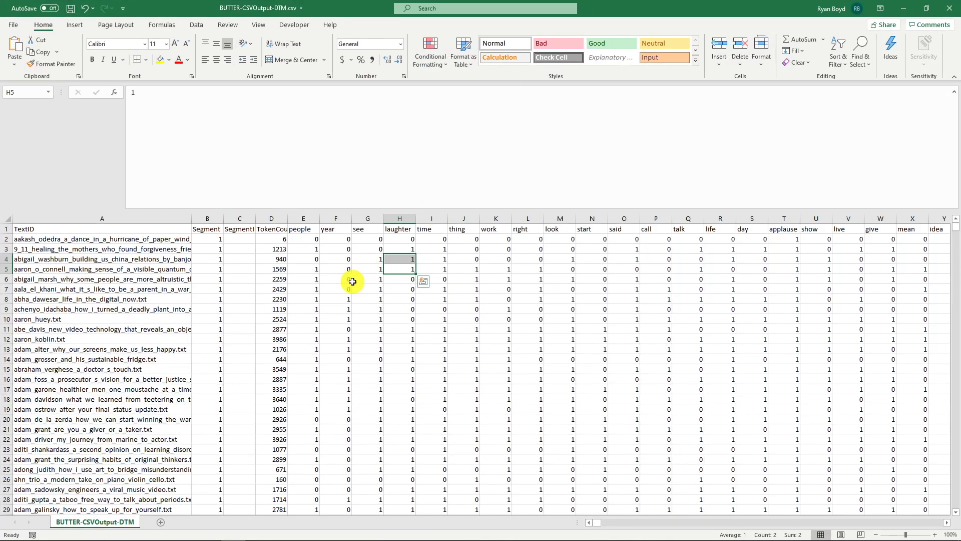
- Return to the matrix in Excel and look through the binary values of documents further down the list
click(356, 281)
click(476, 281)
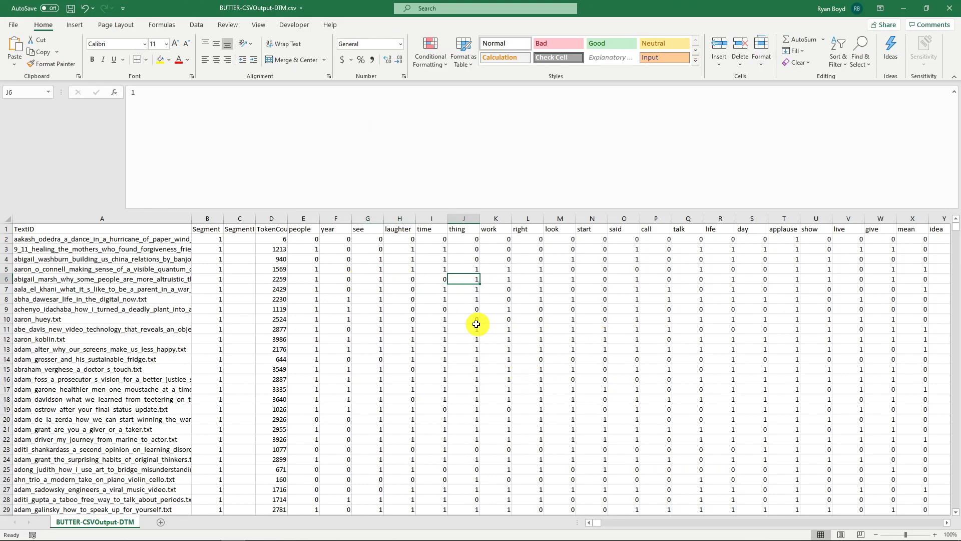
click(375, 388)
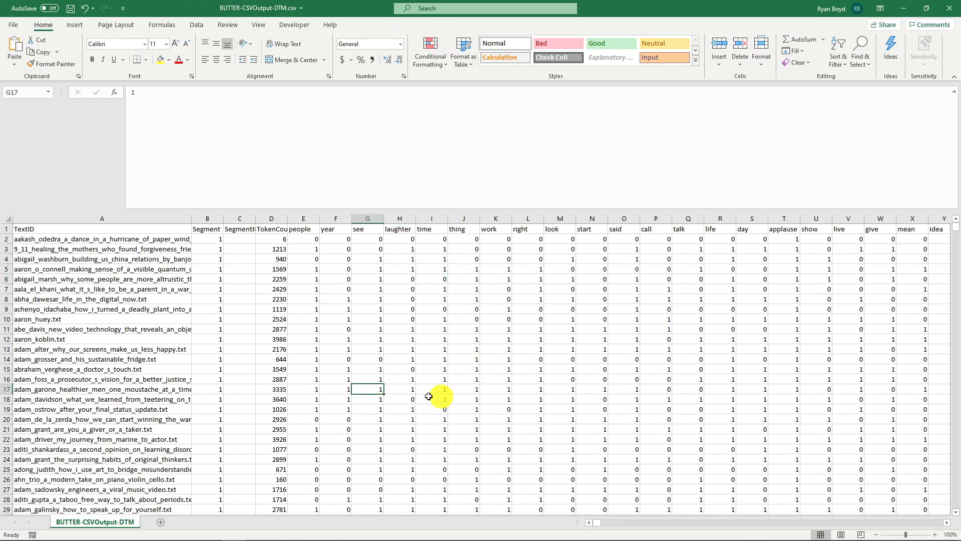
scroll(482, 397, down, 1)
scroll(483, 396, down, 3)
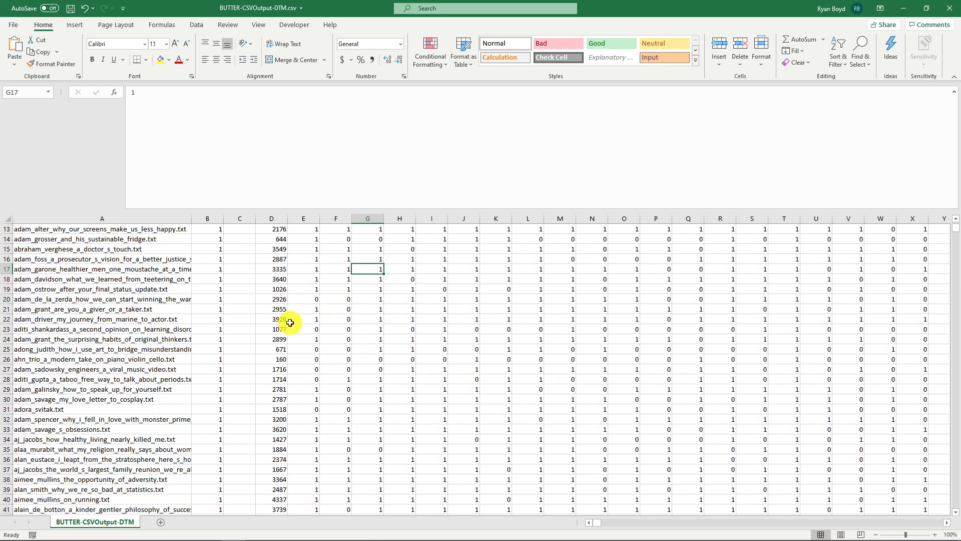
click(113, 380)
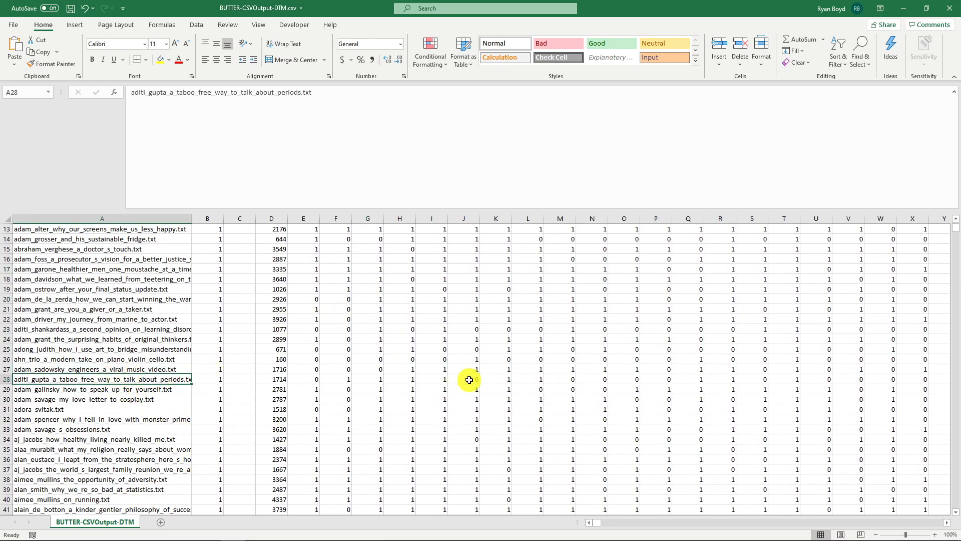
- Look over the matrix from its header row once more and close BUTTER-CSVOutput-DTM.csv without saving the changes
scroll(471, 379, up, 4)
drag(100, 230, 680, 451)
click(680, 450)
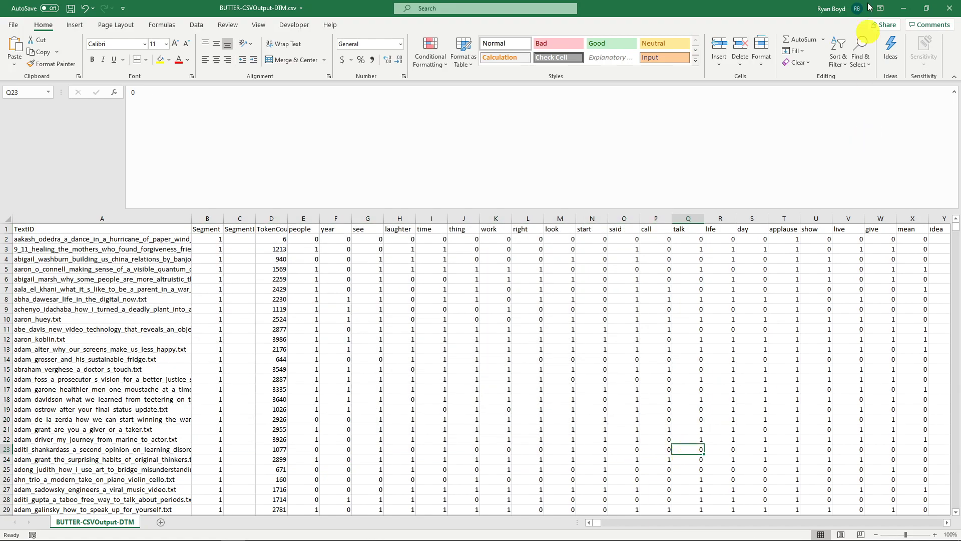
click(950, 7)
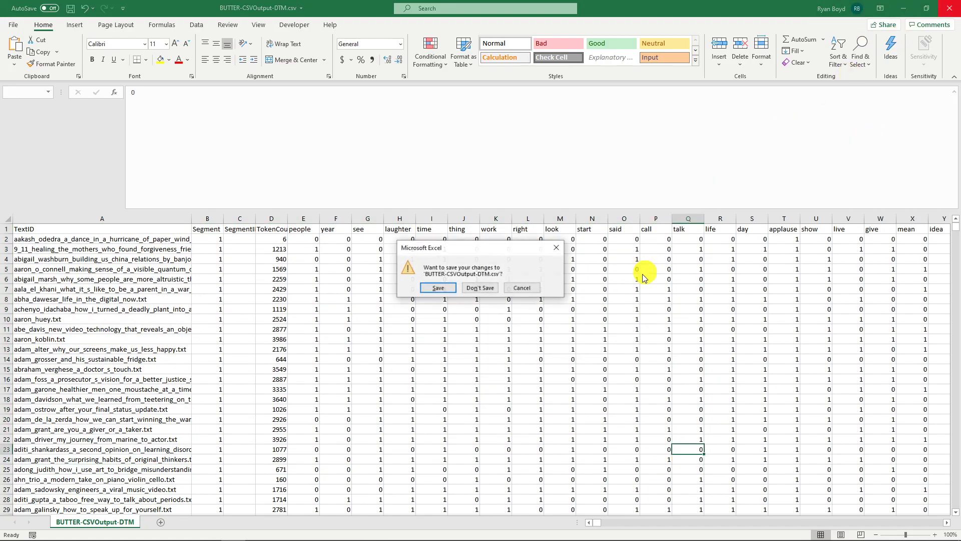
click(479, 287)
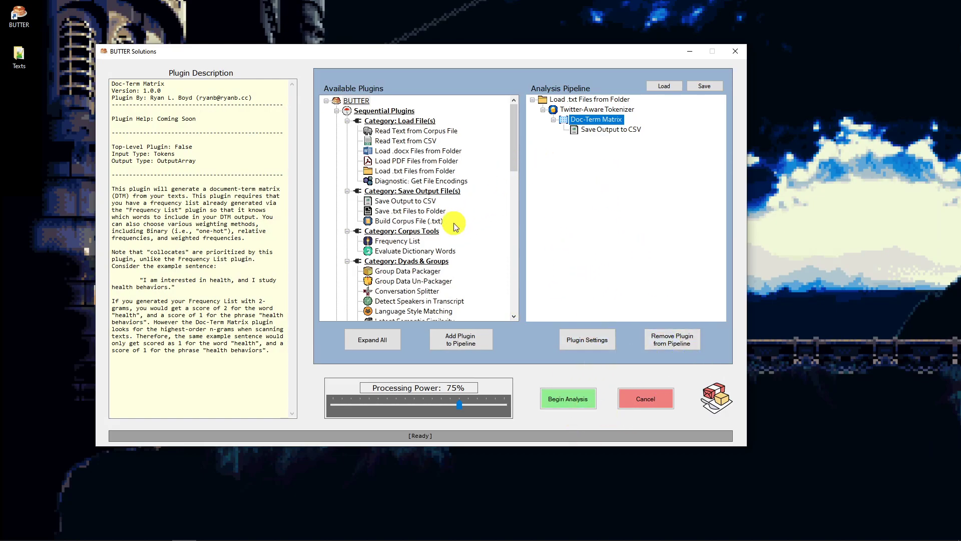
- Insert the LemmaGen v3 lemmatizer between Twitter-Aware Tokenizer and Doc-Term Matrix in the pipeline, and review the plugin order
scroll(465, 221, down, 5)
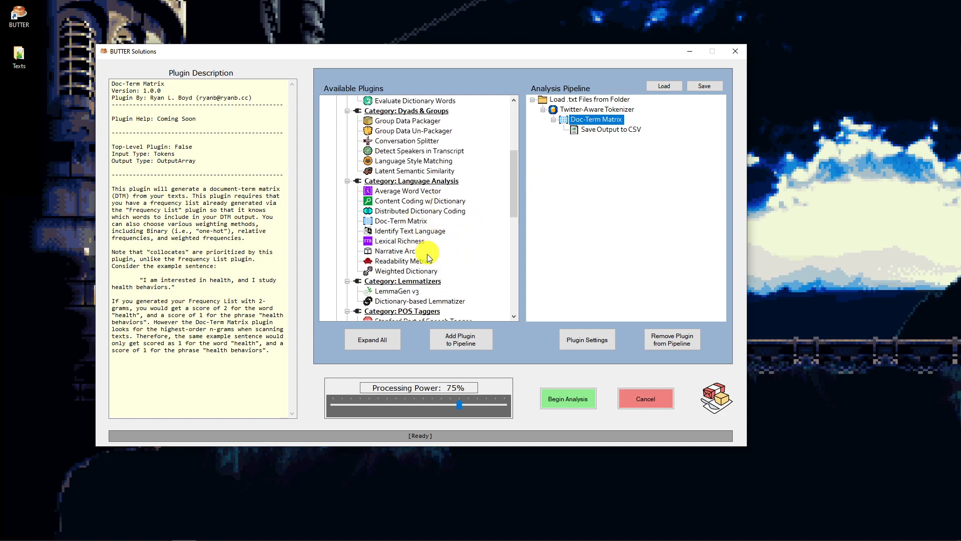
scroll(428, 209, down, 1)
drag(398, 261, 615, 140)
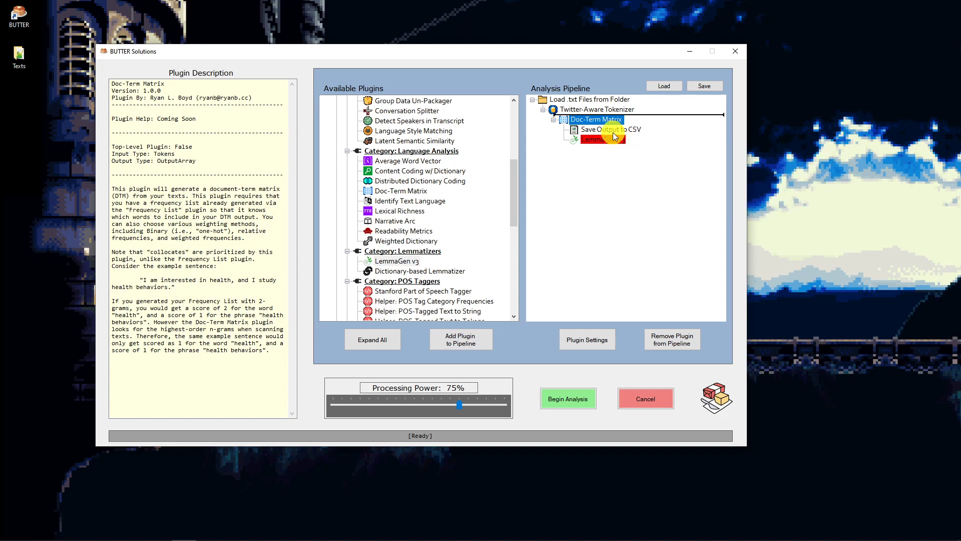
click(608, 139)
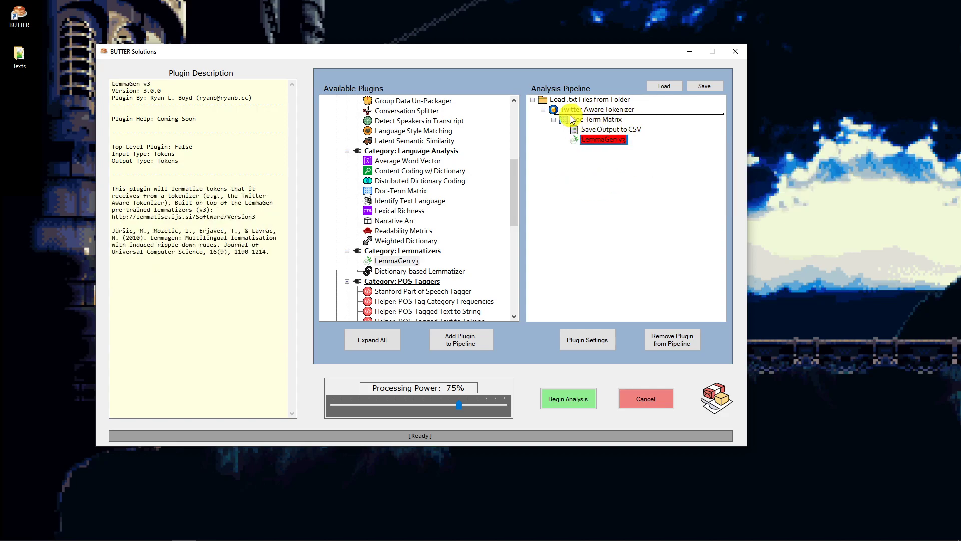
click(590, 121)
drag(605, 142, 631, 119)
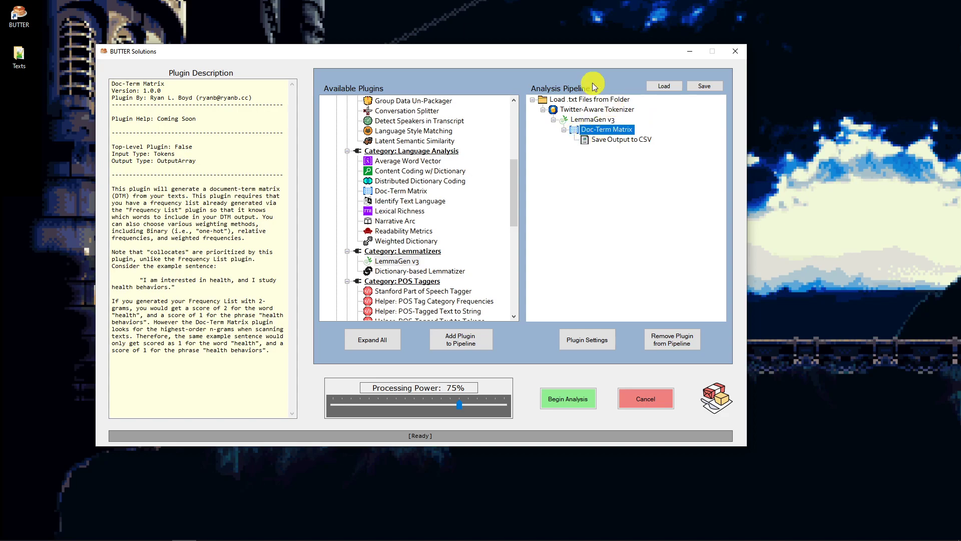
click(588, 109)
click(570, 101)
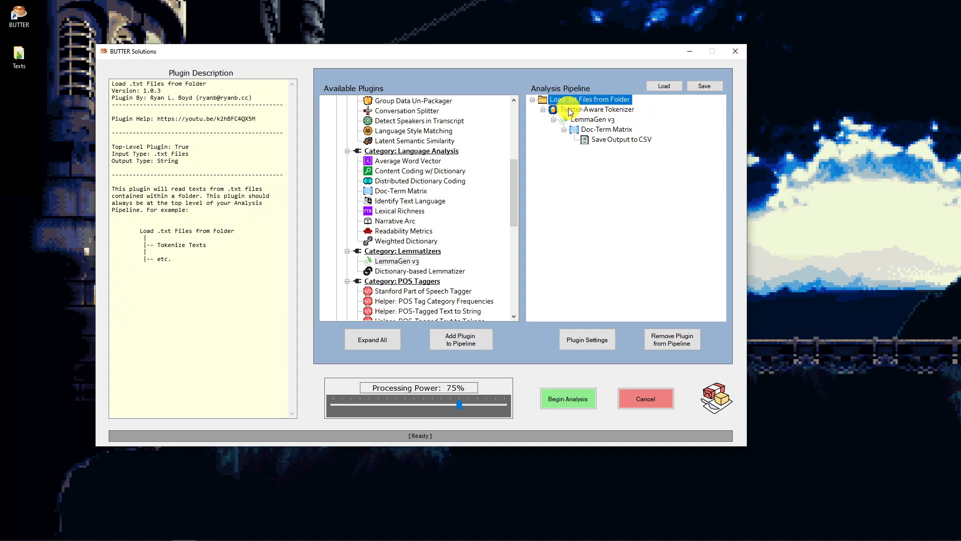
click(583, 110)
click(585, 121)
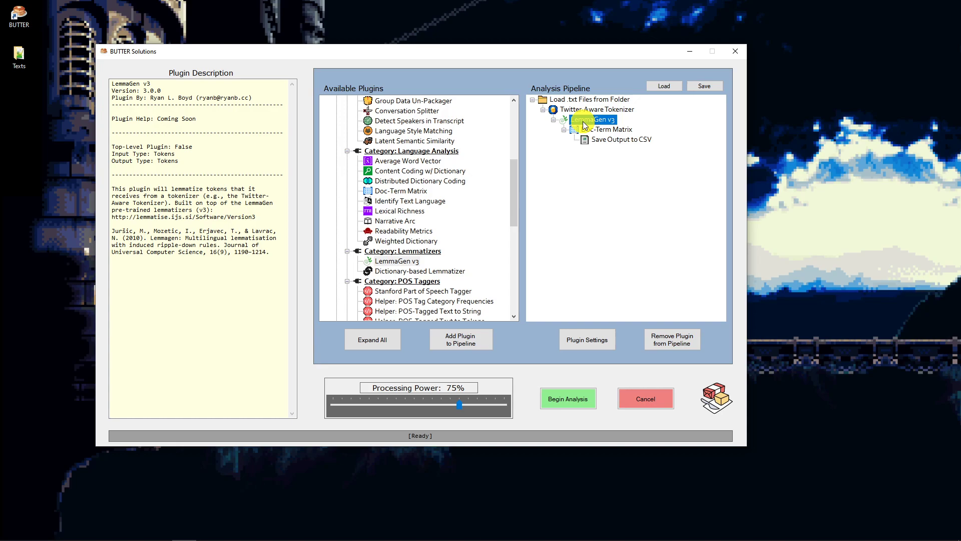
- Open the Doc-Term Matrix plugin's settings and set the n-gram weighting method to Raw Frequency
click(596, 130)
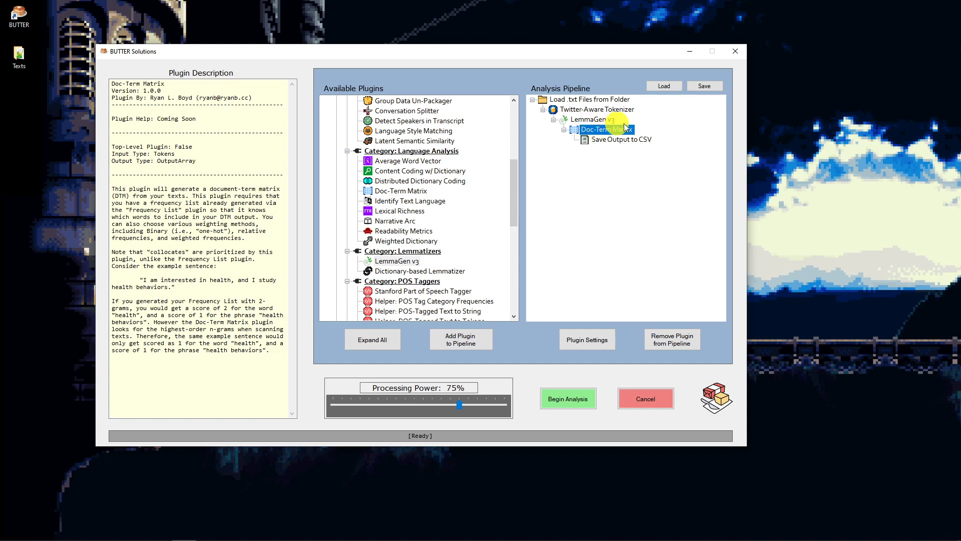
click(587, 340)
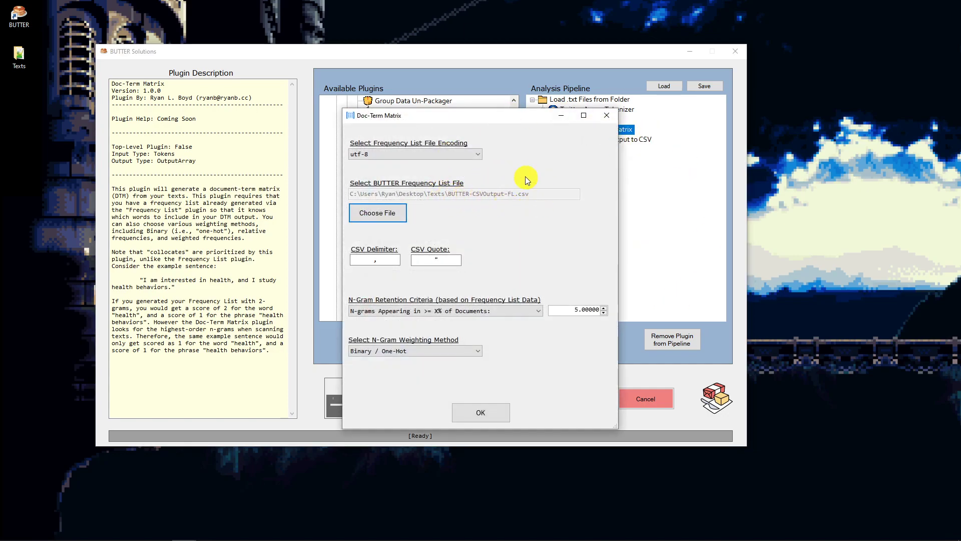
click(434, 352)
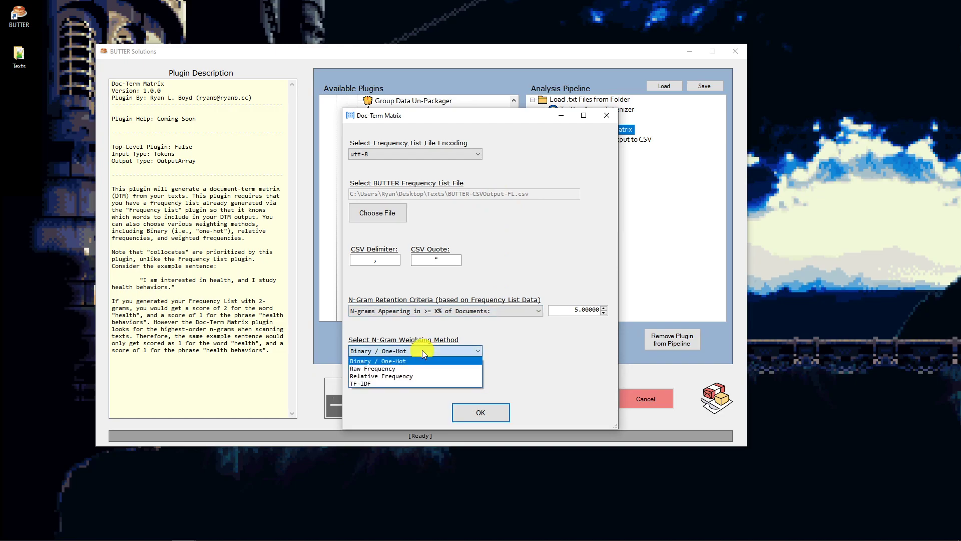
click(393, 369)
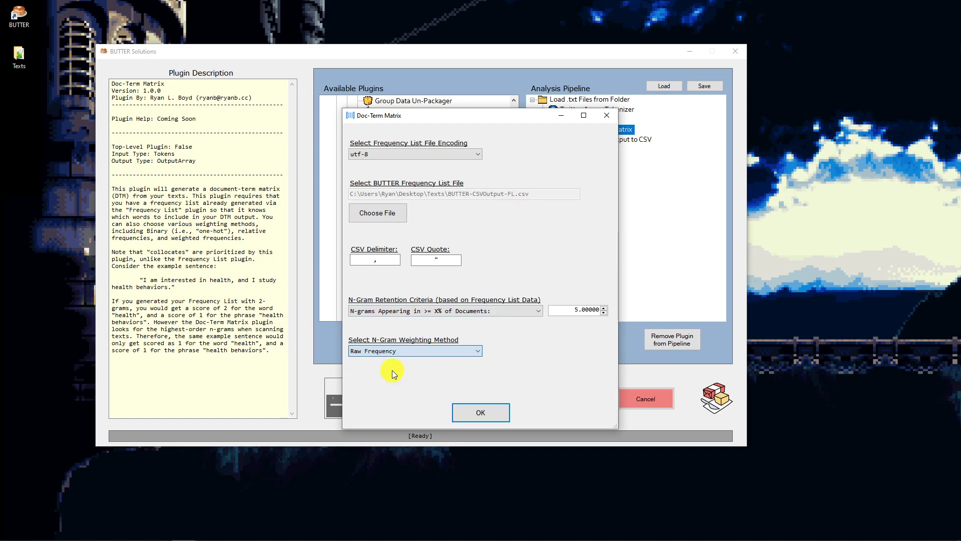
- Set the n-gram retention criteria to "X most Frequent N-Grams (by Raw Frequency)" with a value of 500
click(468, 312)
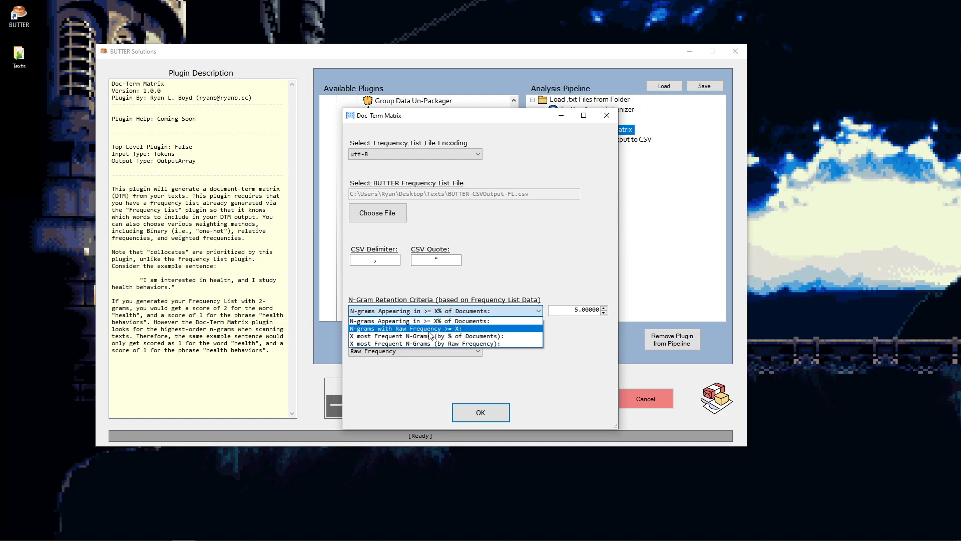
click(420, 344)
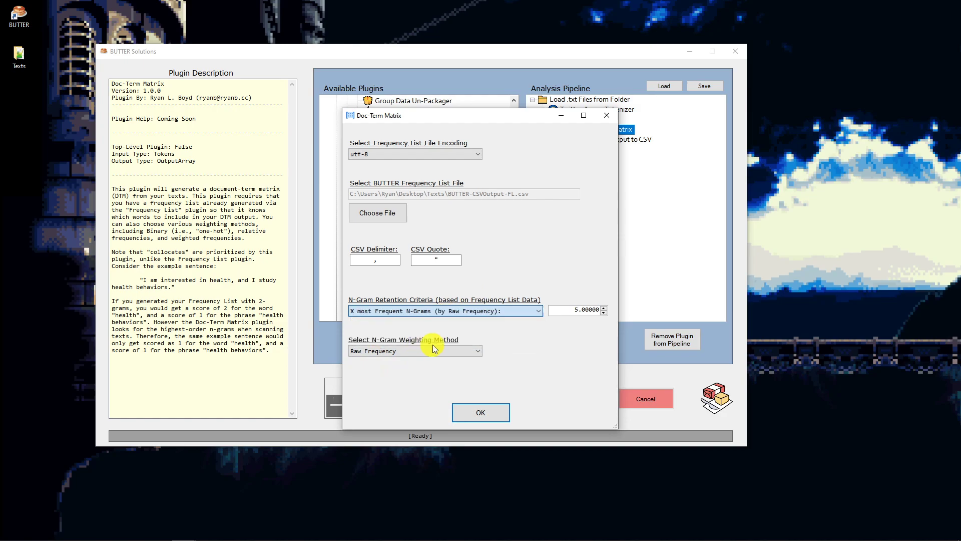
drag(566, 311, 666, 300)
text(500)
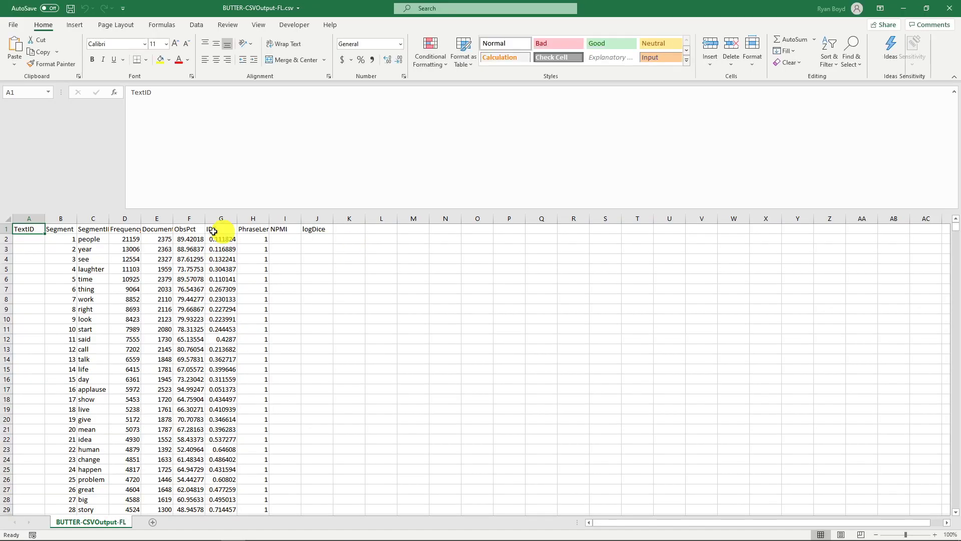
- Look over the raw frequency column of BUTTER-CSVOutput-FL.csv from its first data row, and return to the Doc-Term Matrix settings
click(124, 229)
drag(126, 240, 129, 538)
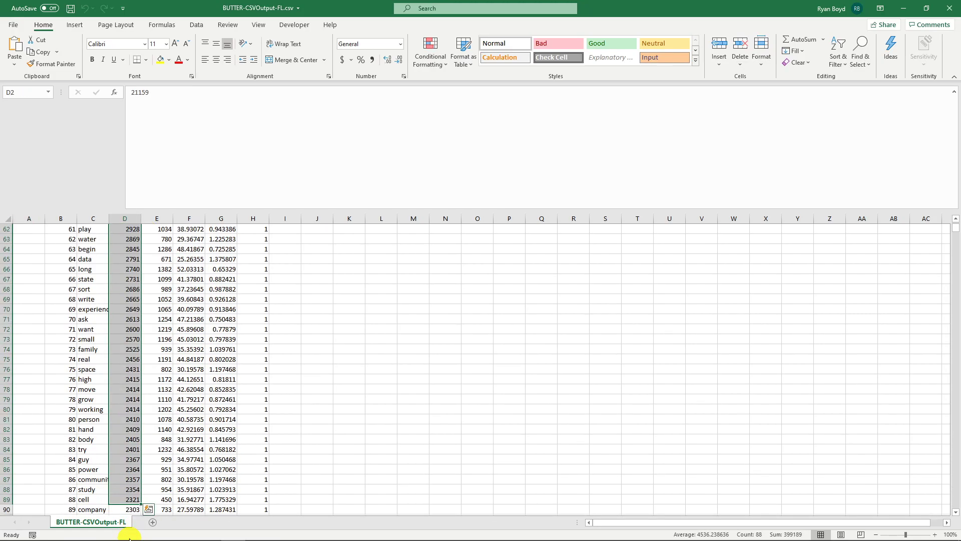
click(904, 9)
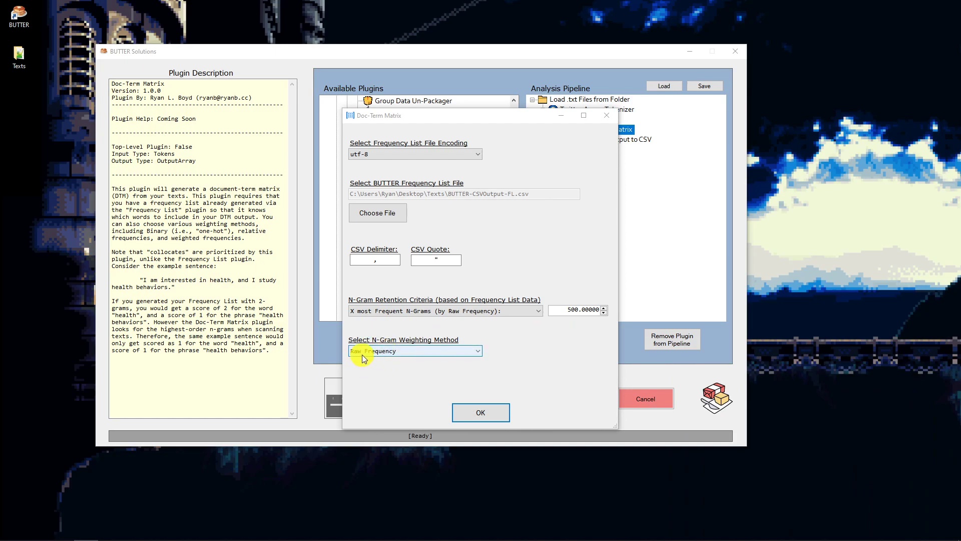
- Accept the Doc-Term Matrix settings, raise the processing power to 95%, and begin the analysis
click(470, 406)
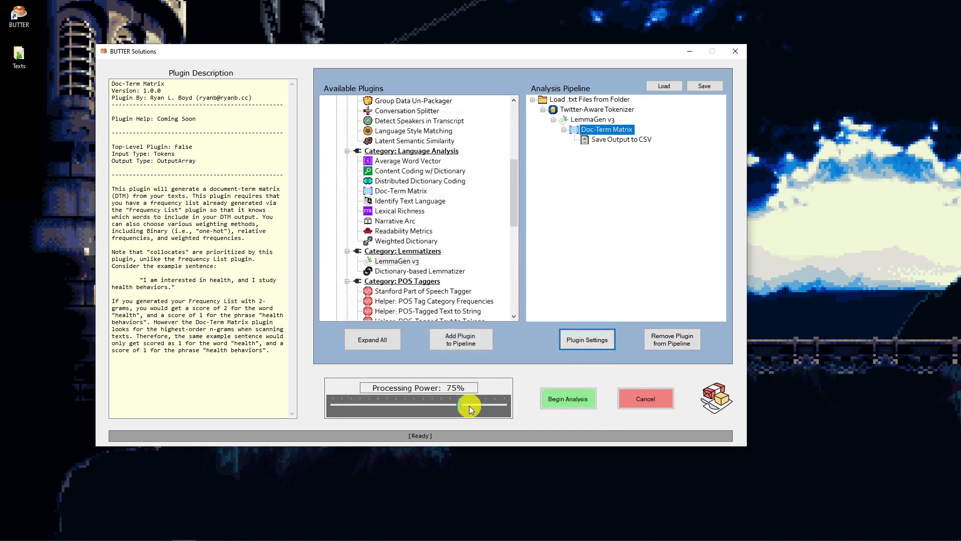
drag(459, 406, 495, 403)
click(565, 400)
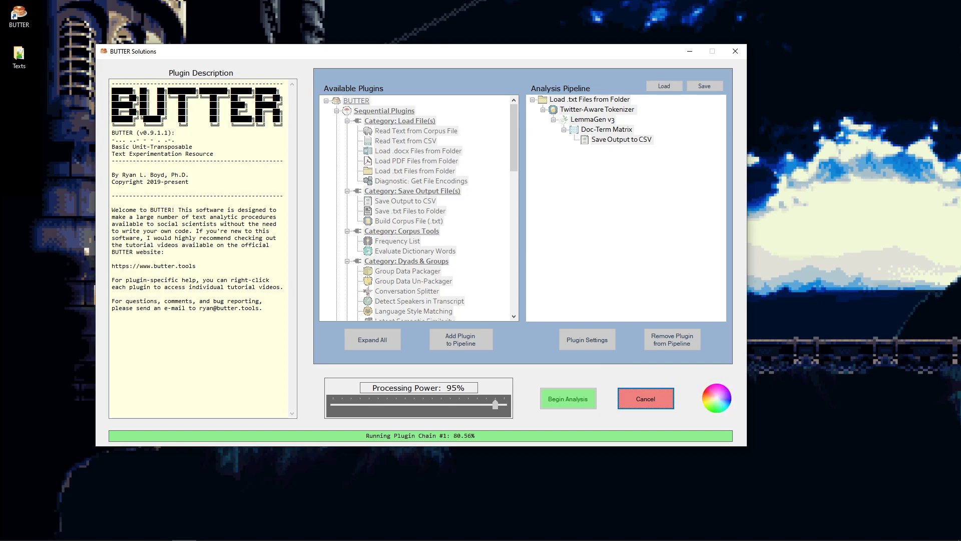
- Bring up the Texts folder and open the regenerated BUTTER-CSVOutput-DTM.csv in Excel
drag(960, 103, 500, 76)
click(498, 50)
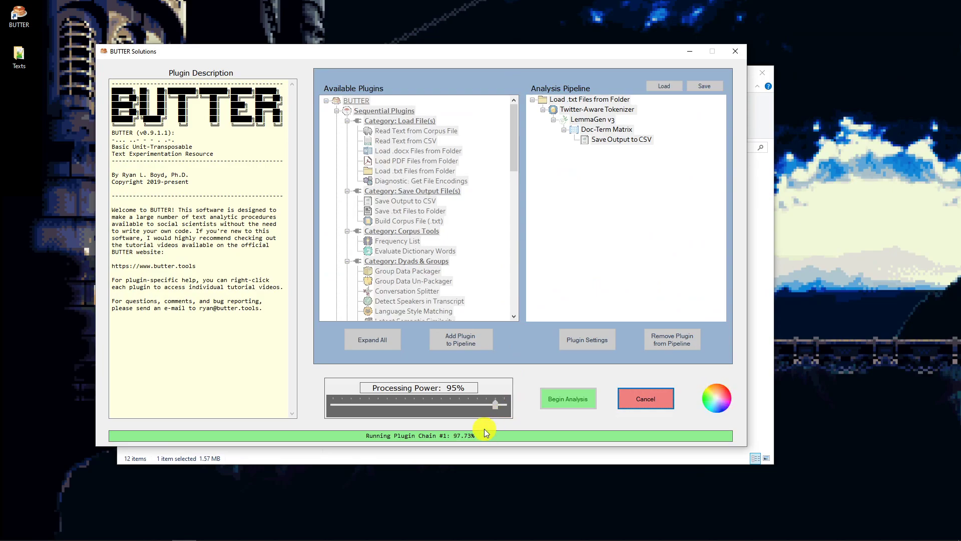
click(547, 311)
click(766, 304)
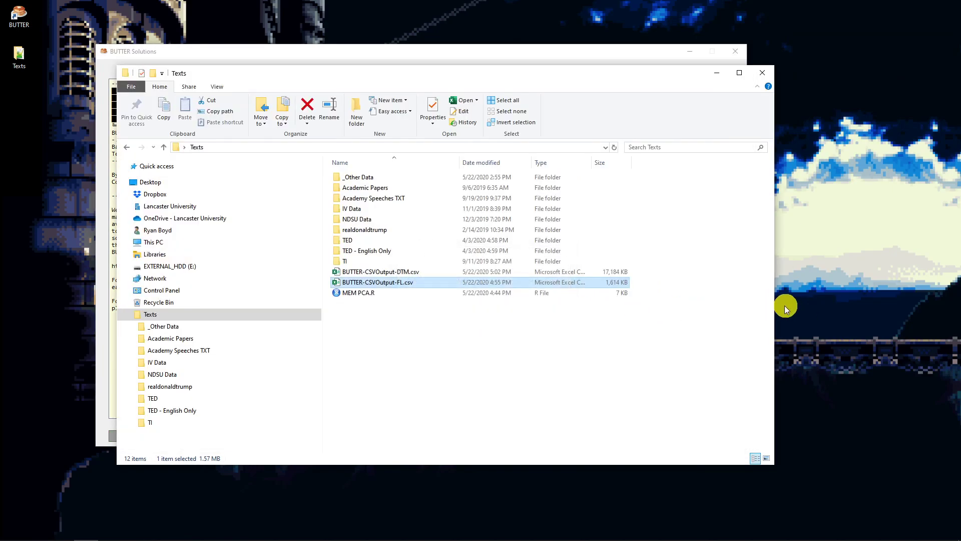
click(376, 273)
double_click(377, 273)
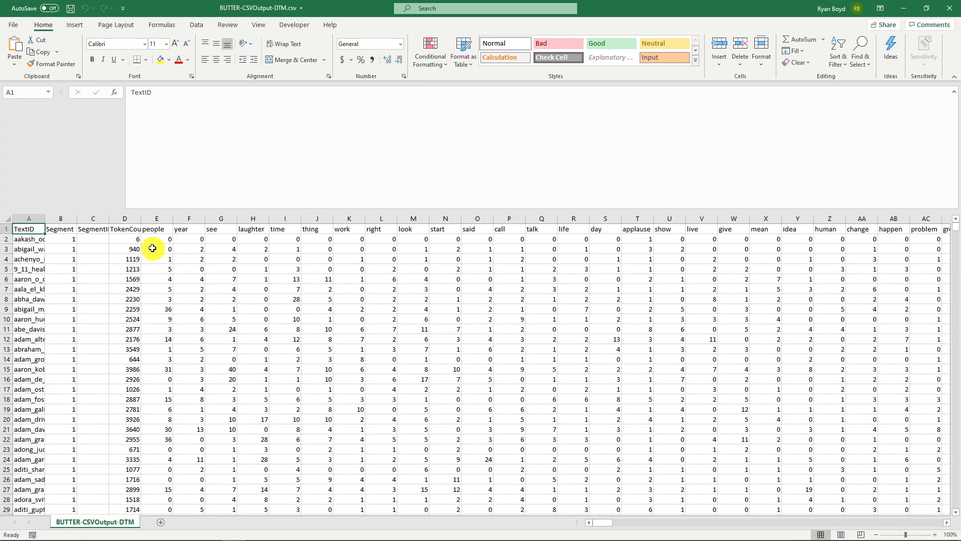
- Select the term headers in row 1 from "people" through the last column, and return to the sheet's start
click(151, 233)
drag(151, 232, 402, 227)
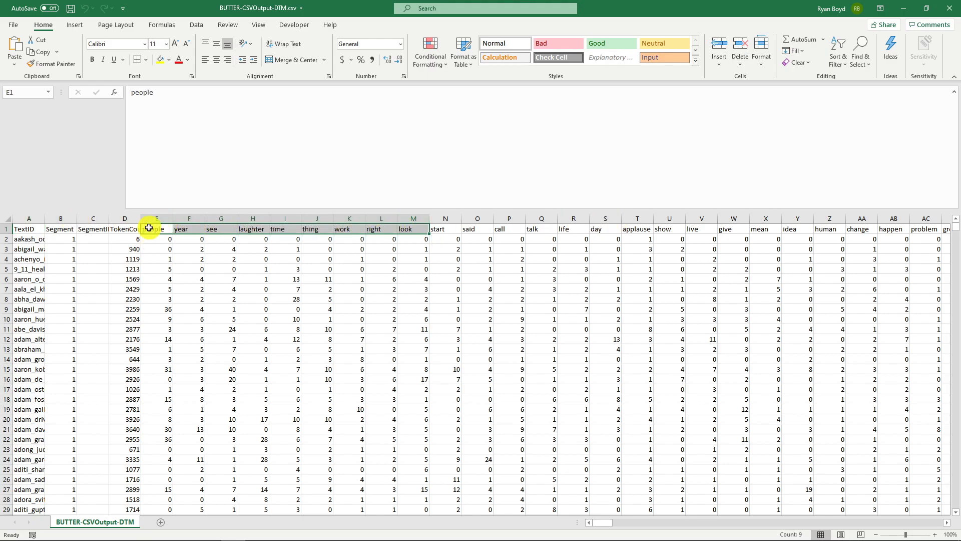
key(ctrl+shift+Right)
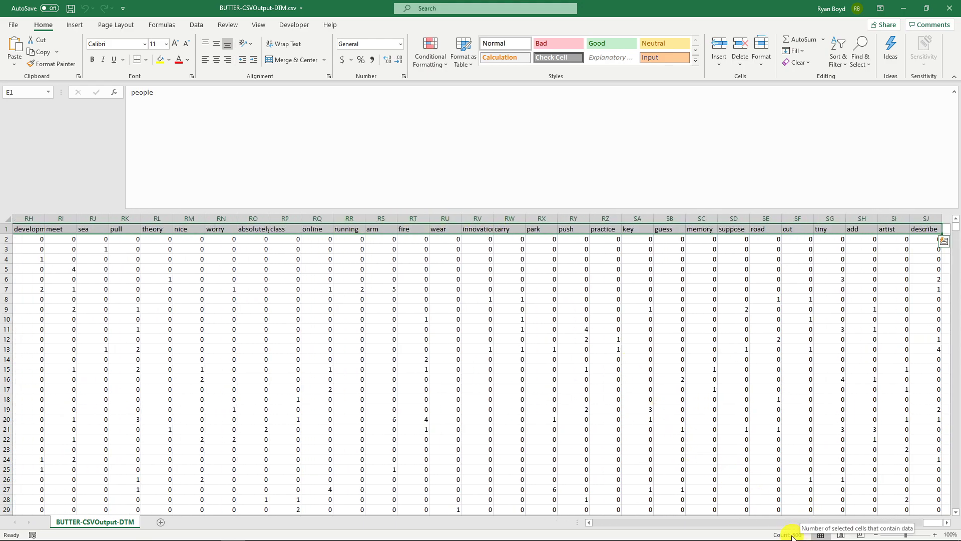
click(926, 231)
key(ctrl+Home)
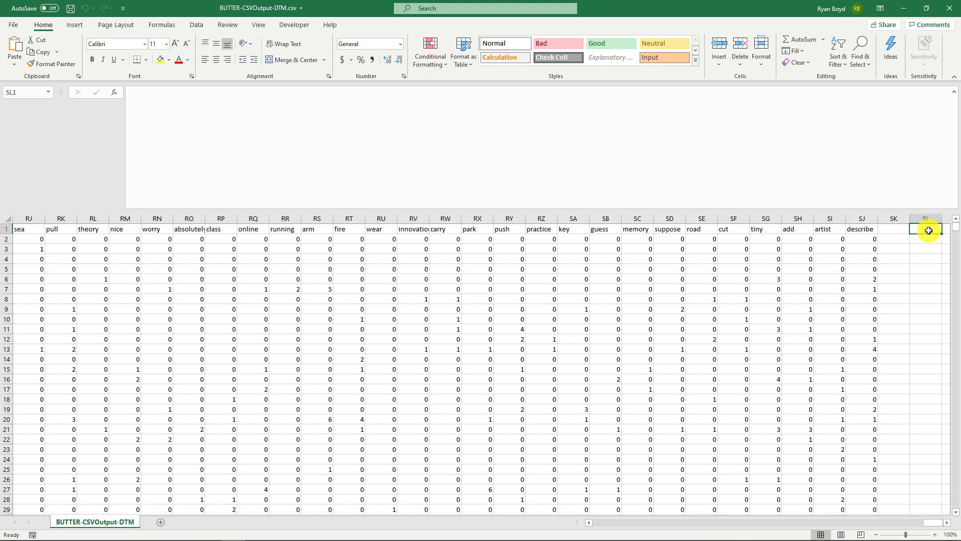
- Inspect several TextID names and the raw word counts in the "people" and "call" columns
click(43, 238)
click(39, 249)
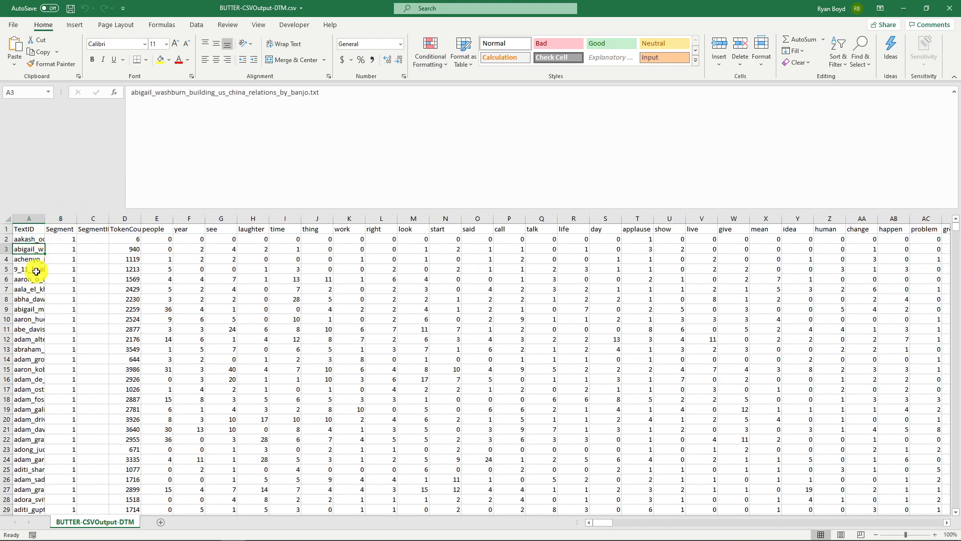
click(165, 269)
click(165, 308)
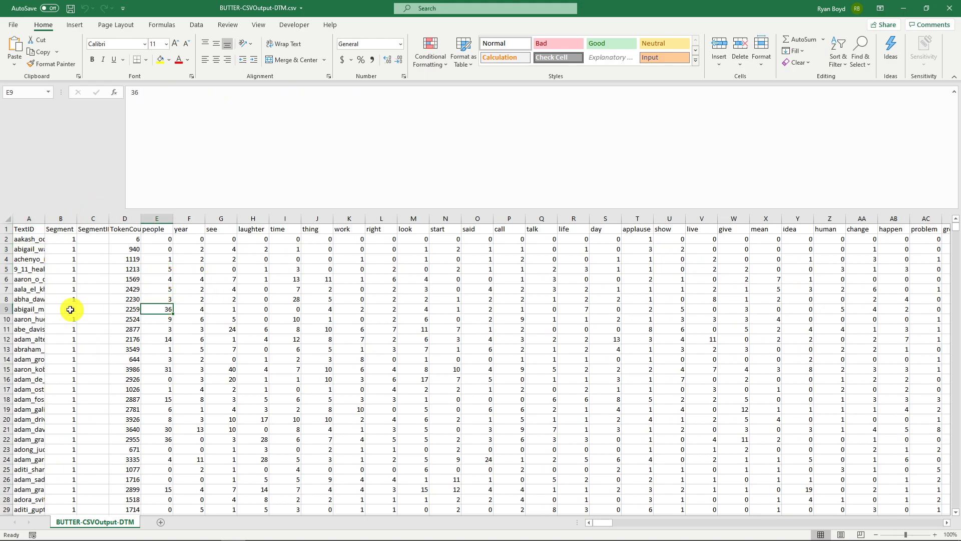
click(32, 310)
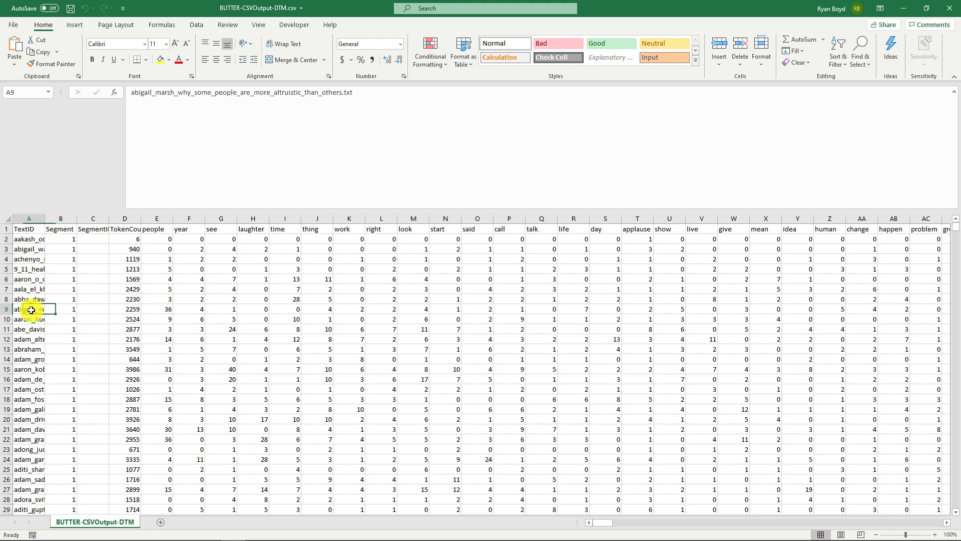
click(501, 320)
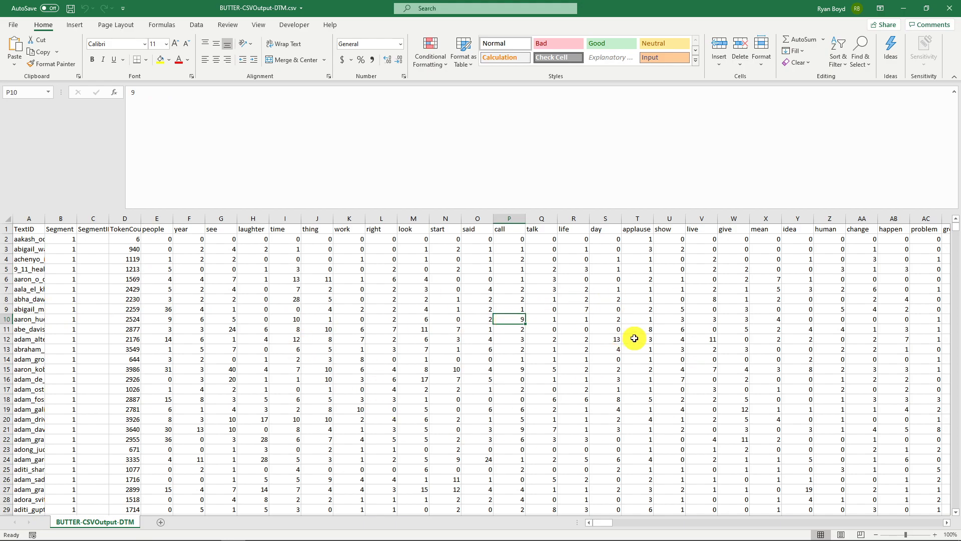
- Shrink the formula bar to show more rows, check the counts in the "see" column, and close the matrix file
drag(466, 209, 471, 112)
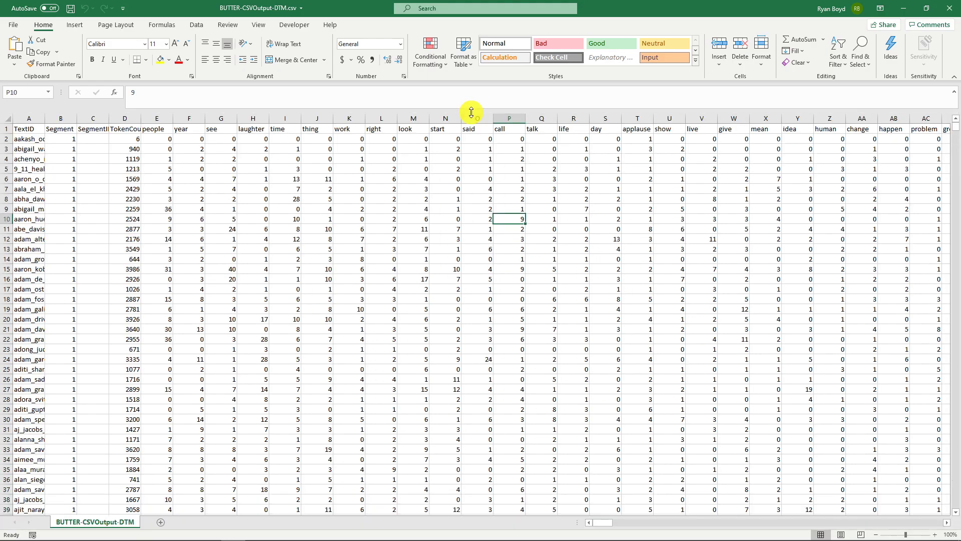
click(222, 261)
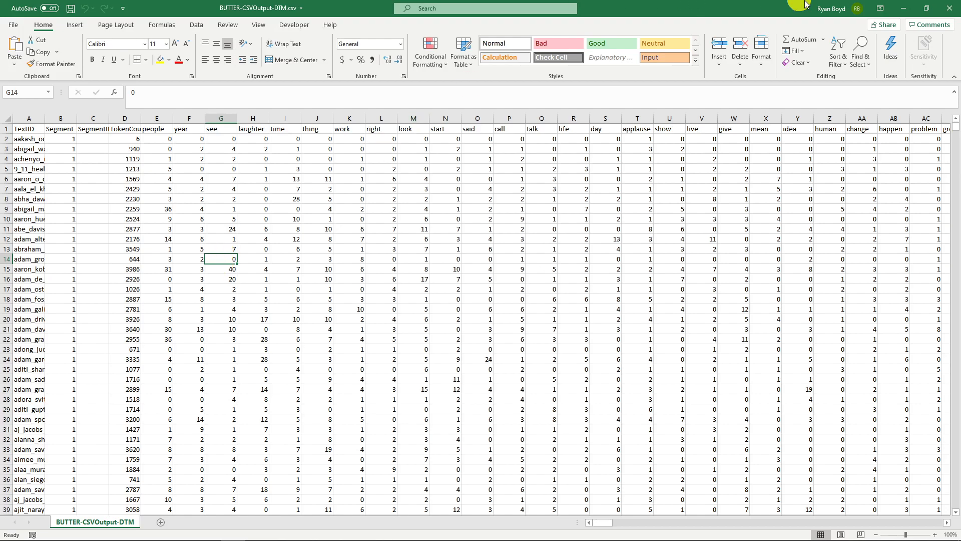
click(950, 8)
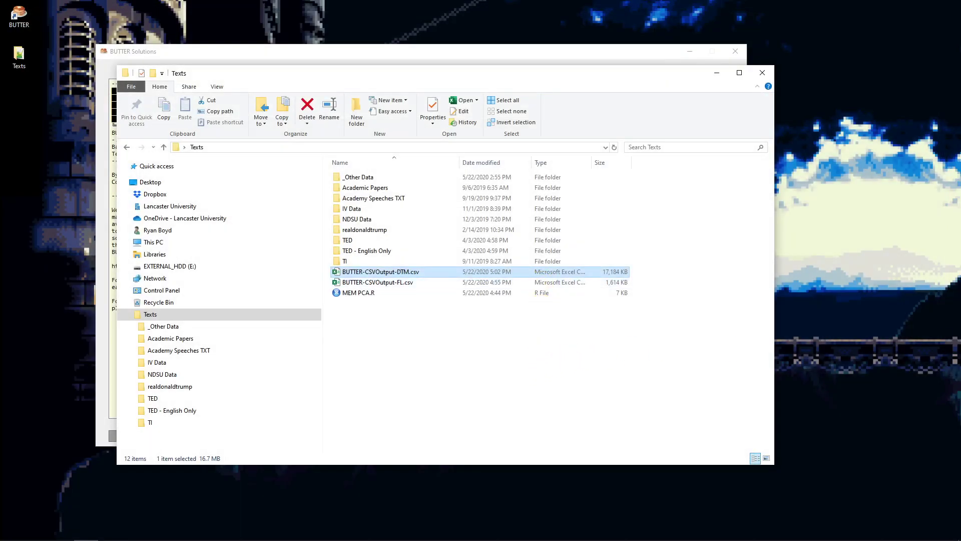
- Put the BUTTER window away and open MEM PCA.R from the Texts folder in RStudio
click(216, 62)
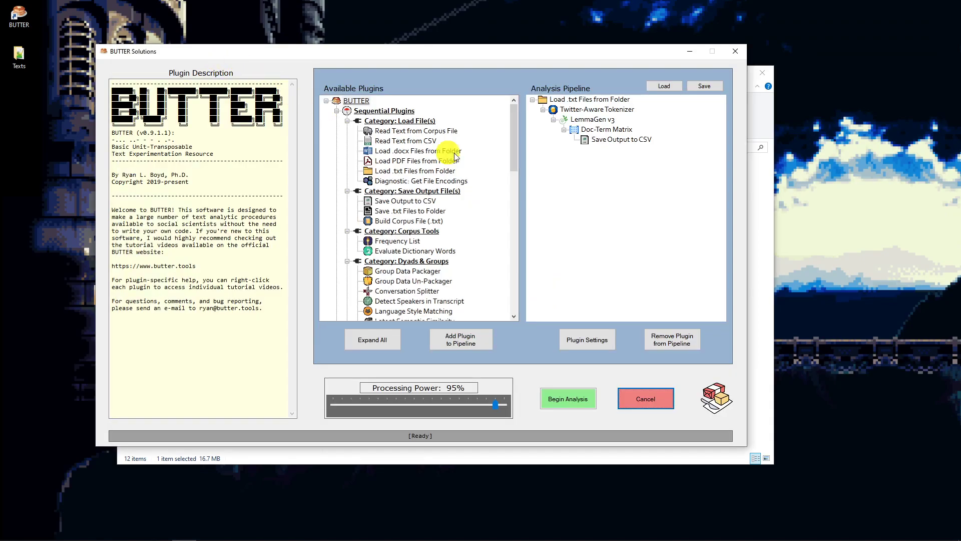
drag(466, 55, 781, 540)
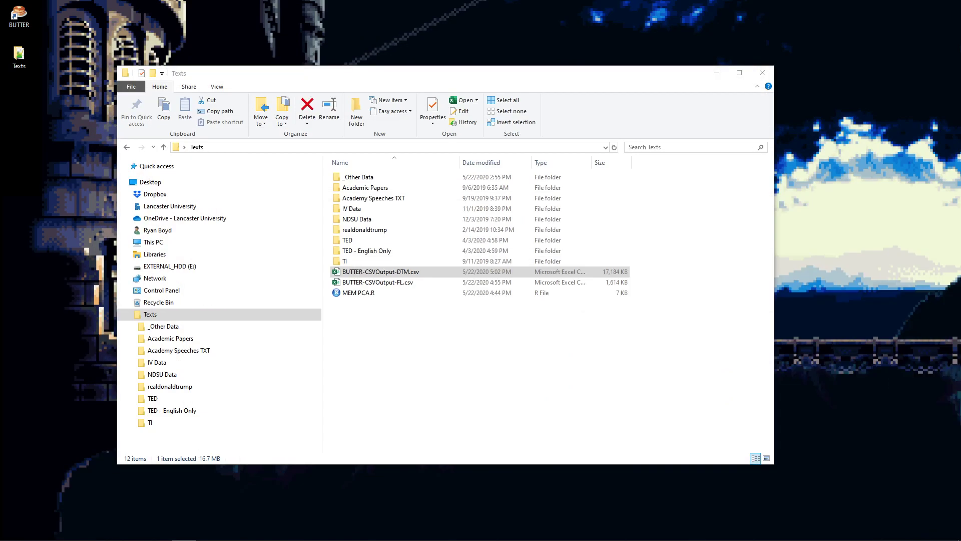
click(369, 293)
double_click(368, 292)
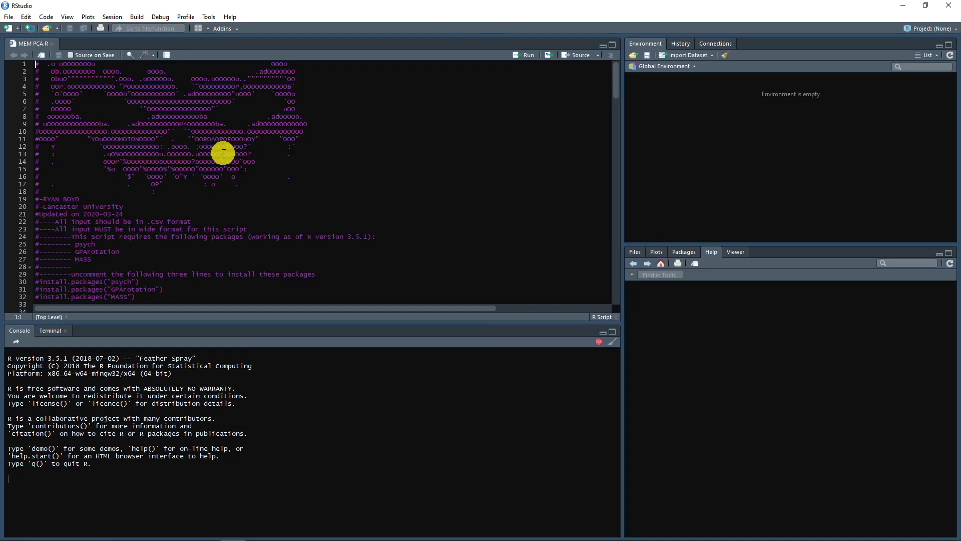
- Select the entire MEM PCA.R script, review its settings and data import lines, and run the selection
key(ctrl+a)
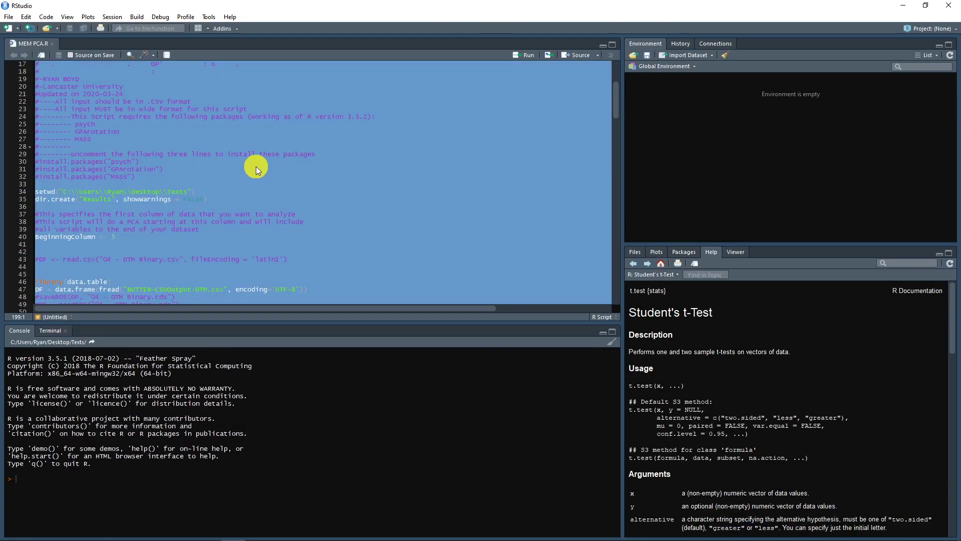
scroll(158, 174, down, 1)
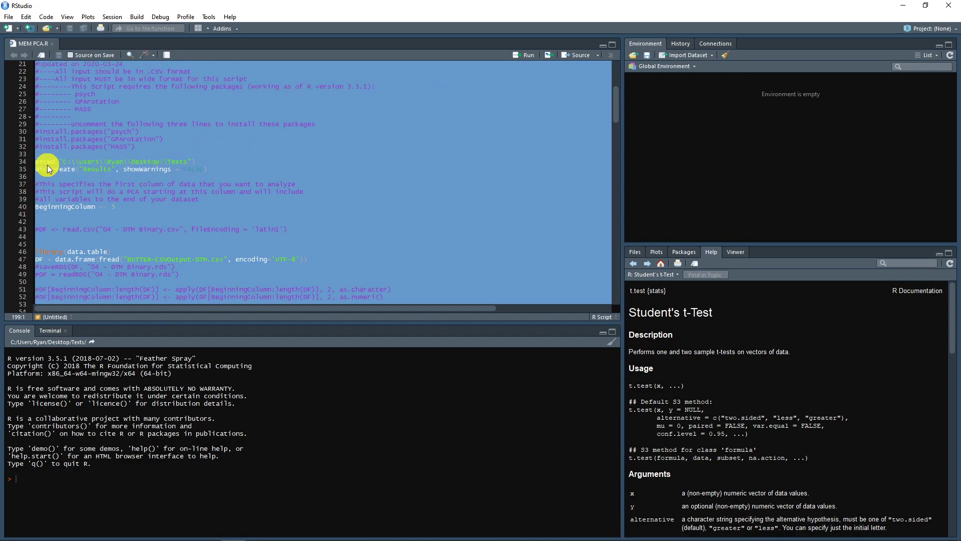
scroll(106, 174, down, 3)
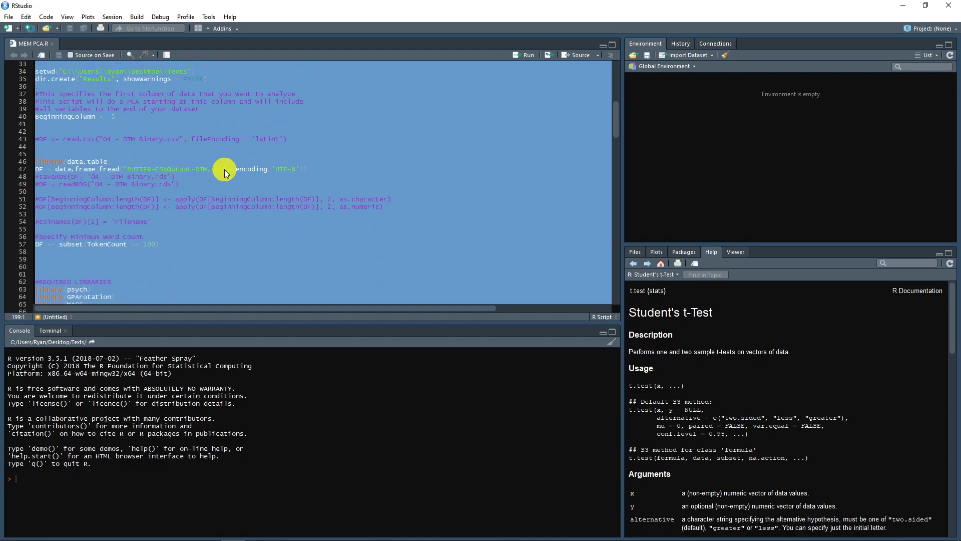
scroll(232, 176, down, 5)
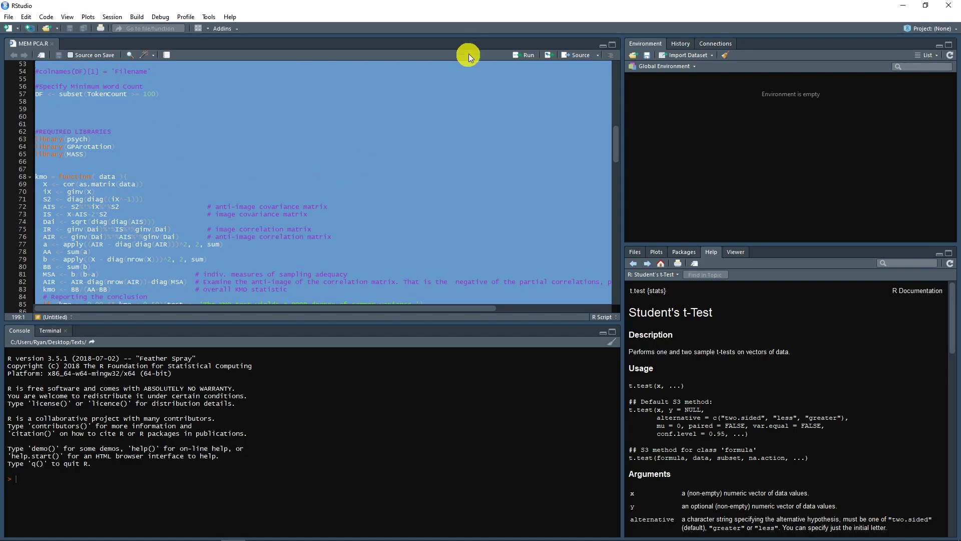
click(523, 59)
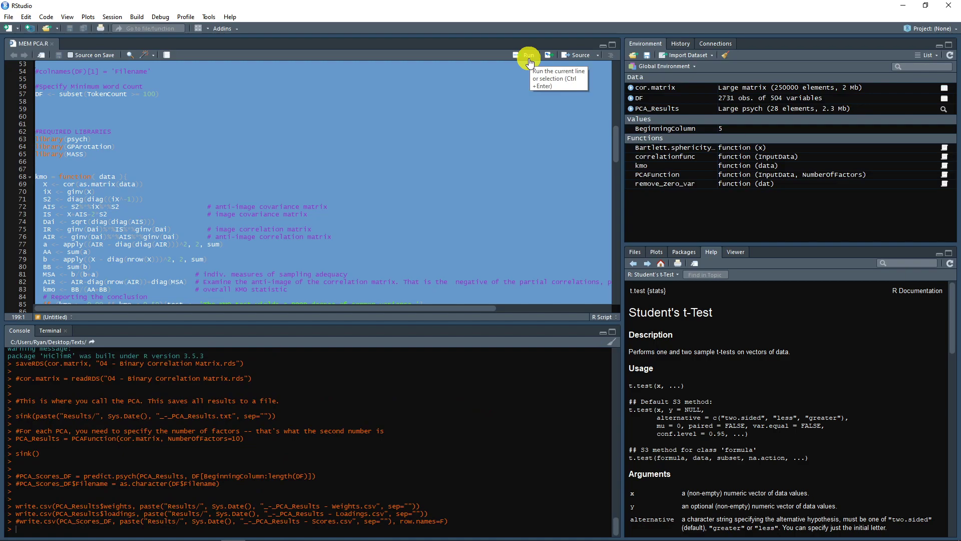
- Switch to the Texts folder, open its Results folder, and open "2020-05-22_-_PCA_Results - Loadings.csv" in Excel
drag(497, 4, 960, 341)
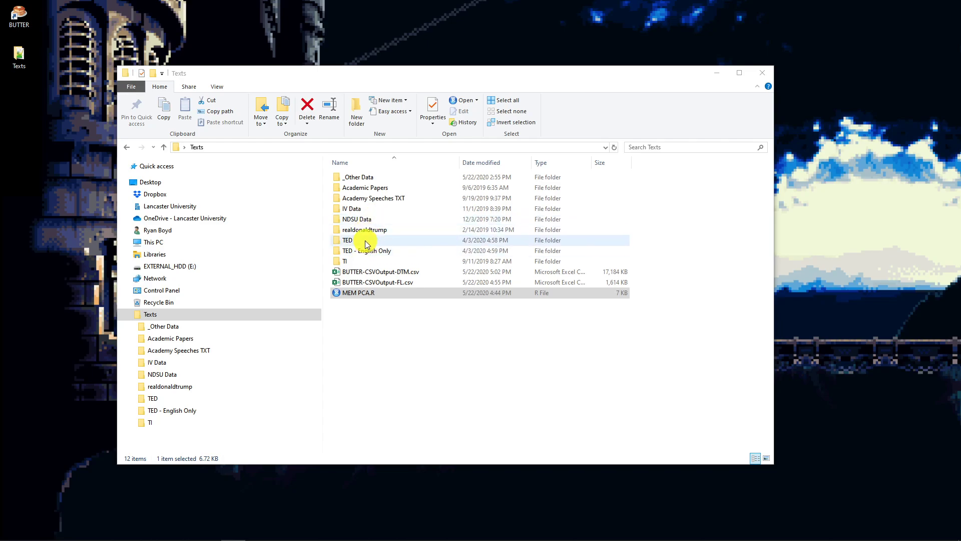
click(383, 344)
double_click(376, 241)
click(385, 187)
click(381, 179)
double_click(384, 179)
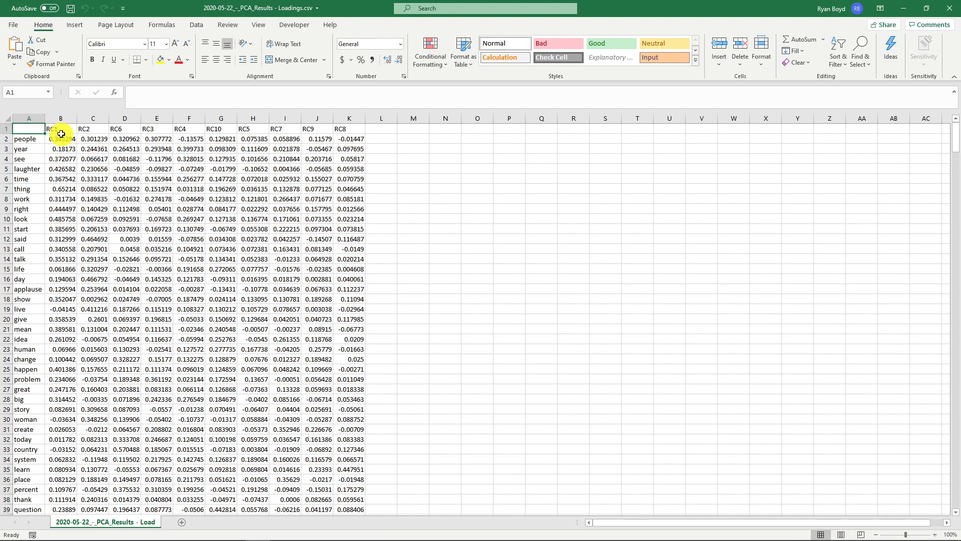
- Highlight the component headers RC1 to RC8, sort the loadings by RC1 from largest to smallest, and highlight the top words
drag(61, 134, 379, 128)
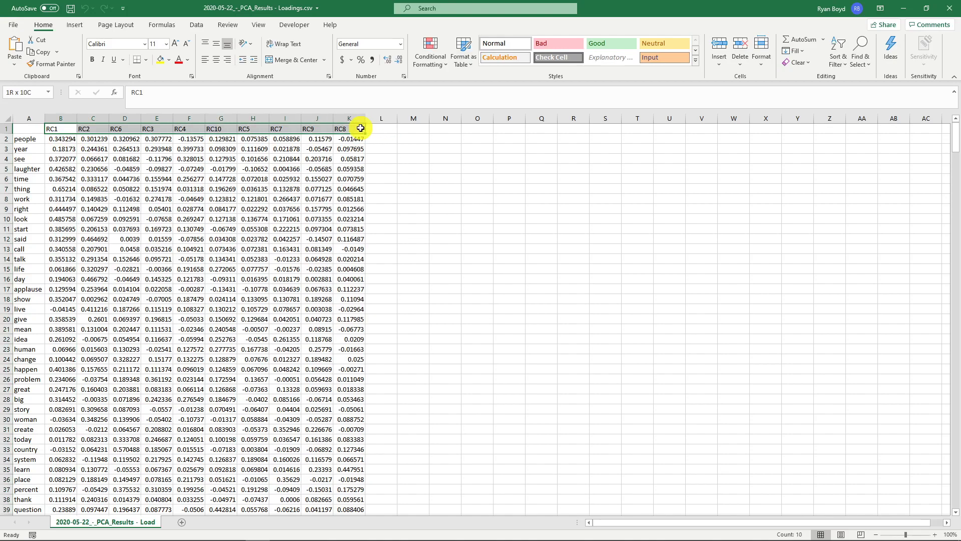
click(61, 139)
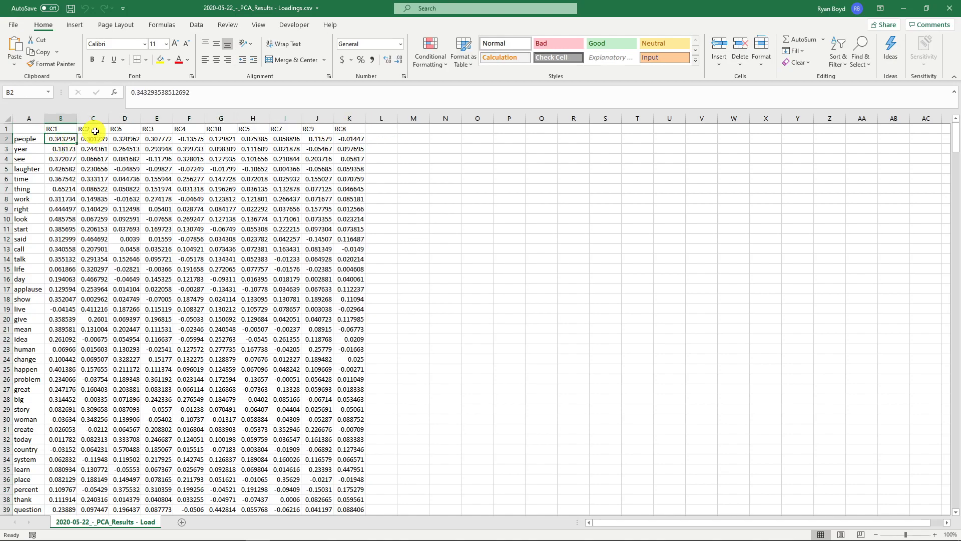
click(196, 25)
click(376, 64)
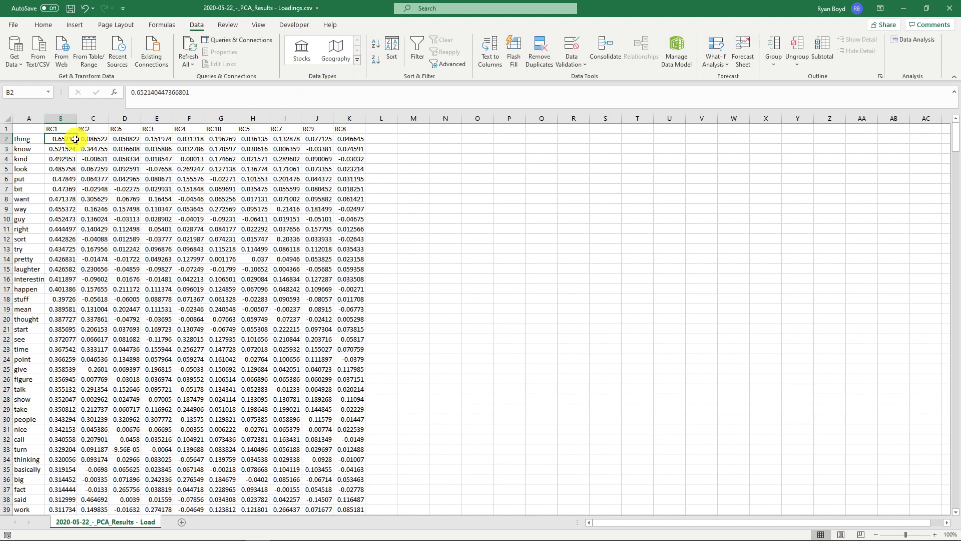
drag(25, 139, 25, 284)
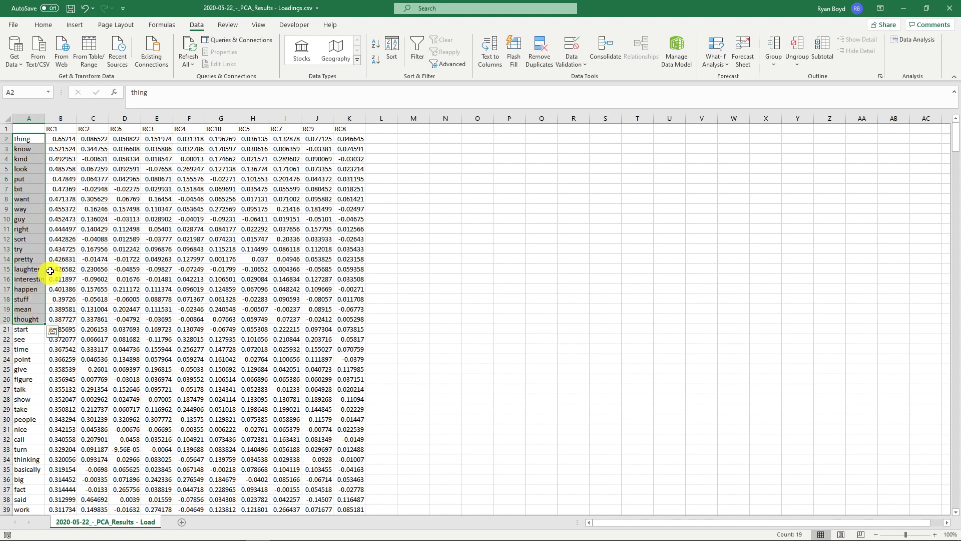
- Sort the loadings from largest to smallest by RC2, and re-sort them in the same order by RC6
click(93, 141)
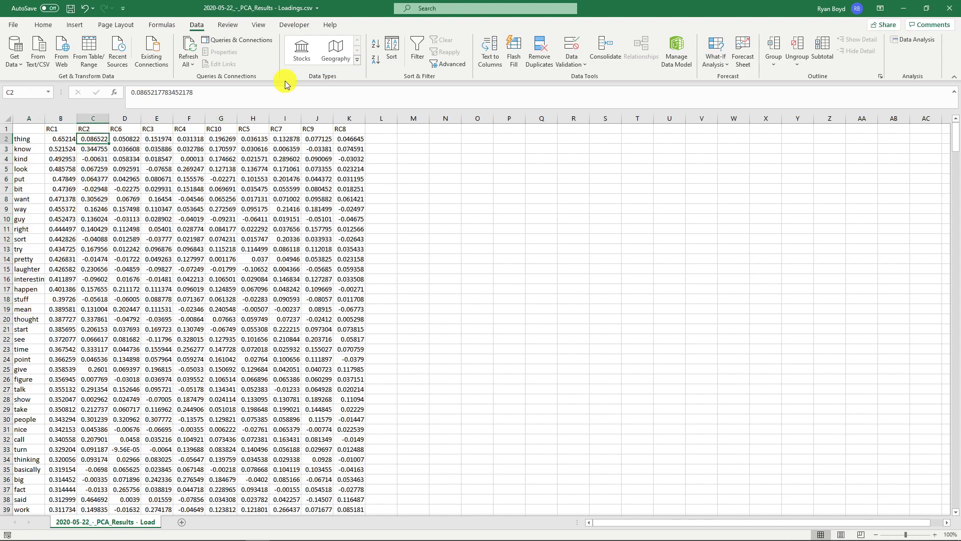
click(379, 59)
click(134, 140)
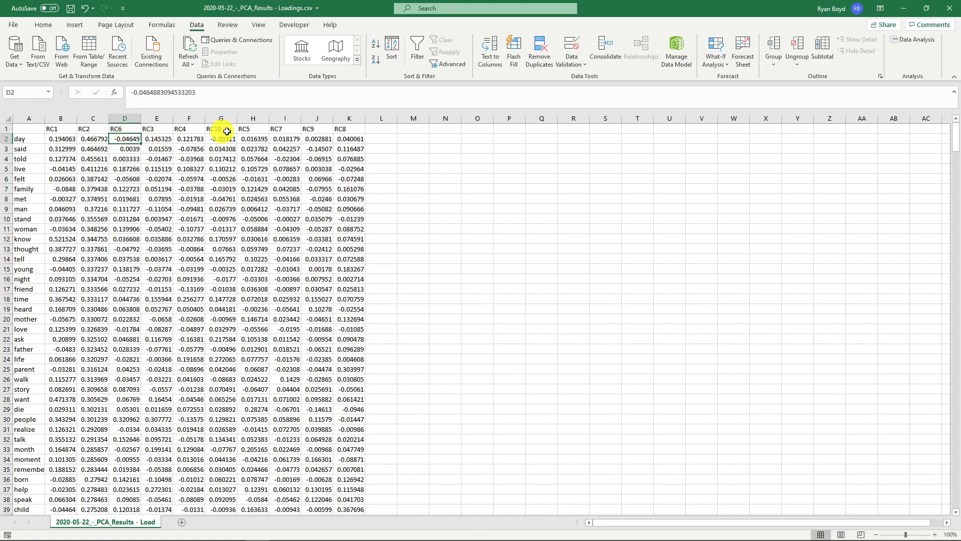
click(376, 59)
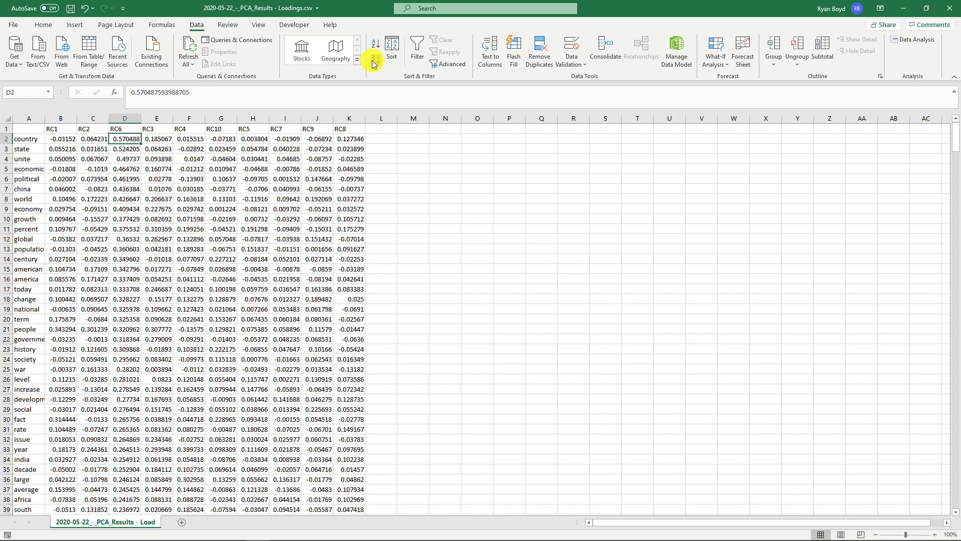
- Widen column A to fit the full words, and highlight the top 15 words with their RC1, RC2 and RC6 loadings
mouse_move(44, 118)
mouse_down()
mouse_move(112, 118)
mouse_move(69, 150)
mouse_move(72, 273)
mouse_move(188, 274)
mouse_up()
click(68, 135)
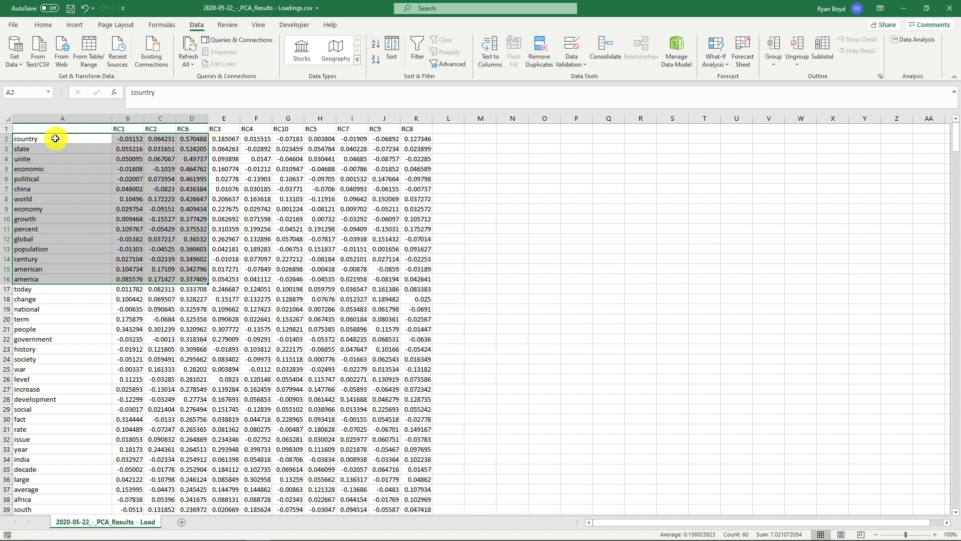
click(32, 149)
click(34, 160)
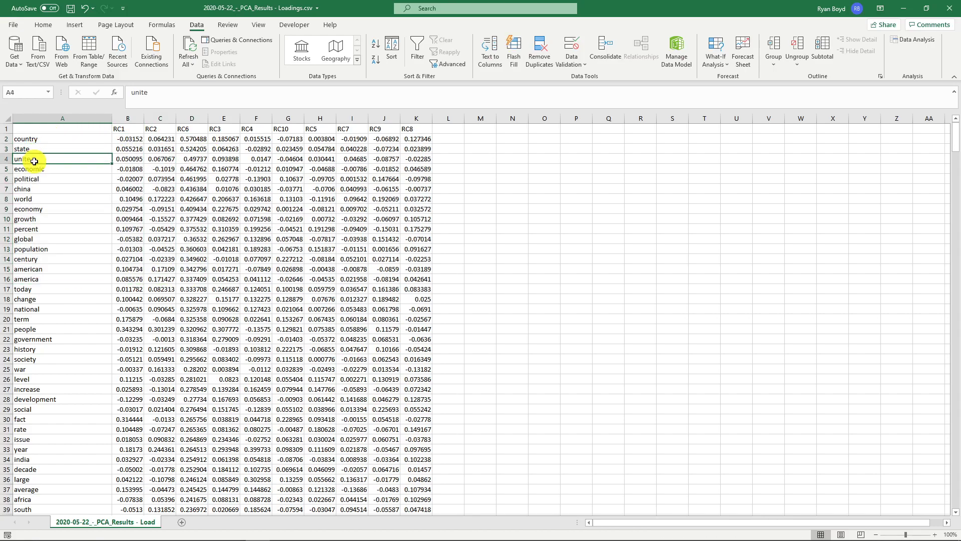
- Sort the loadings by RC4 from largest to smallest, and highlight the top words from earth to large
click(258, 140)
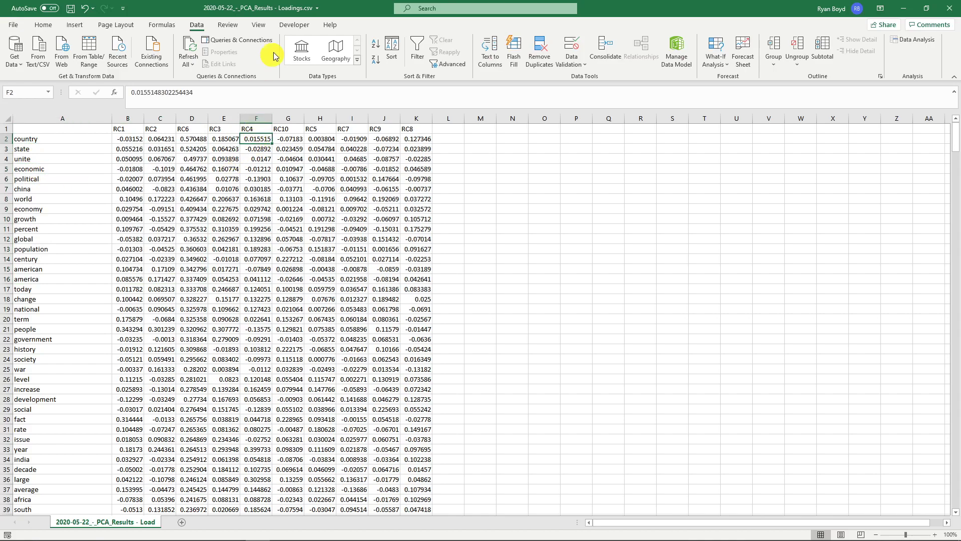
click(377, 59)
drag(52, 138, 58, 266)
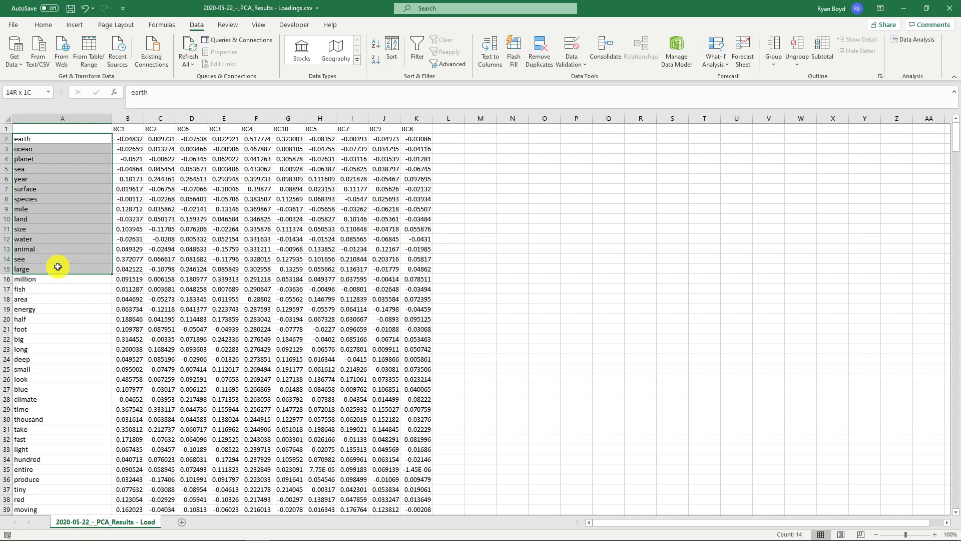
click(41, 139)
drag(41, 140, 72, 169)
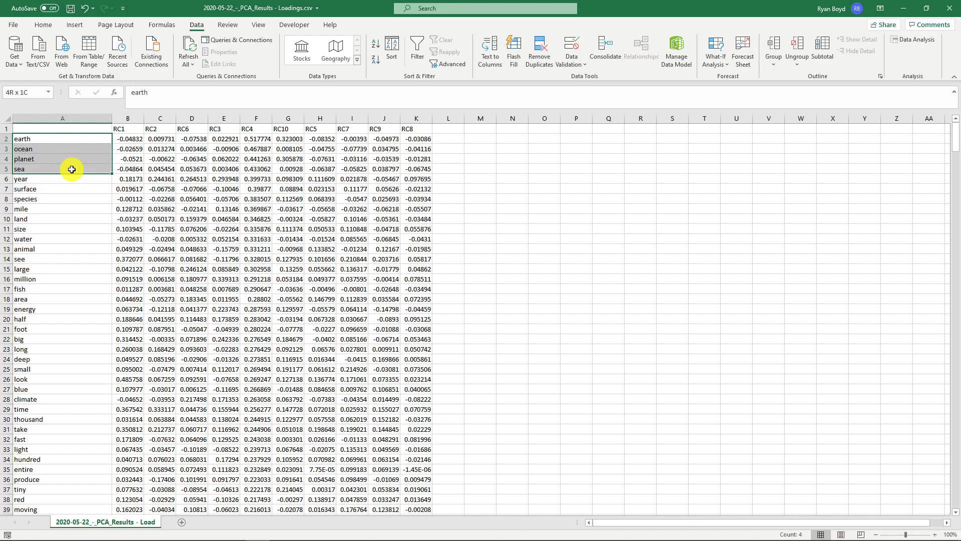
click(47, 179)
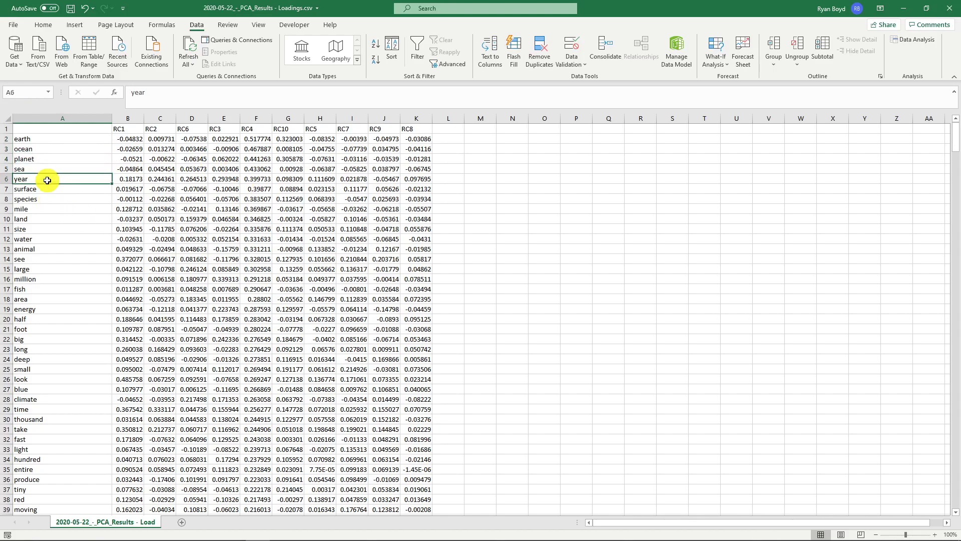
- Sort the loadings by RC5 from largest to smallest, and highlight the top words starting with patient
click(323, 148)
click(376, 59)
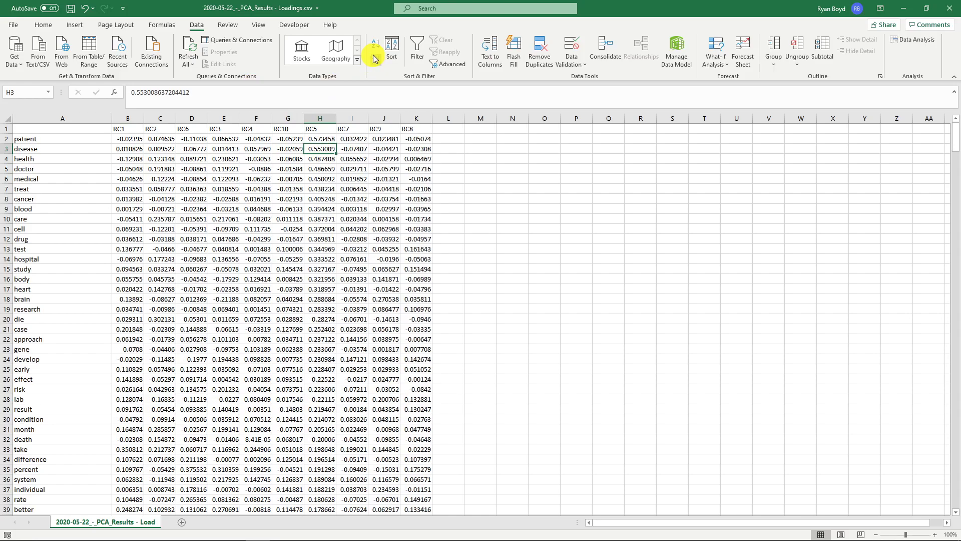
drag(39, 141, 38, 215)
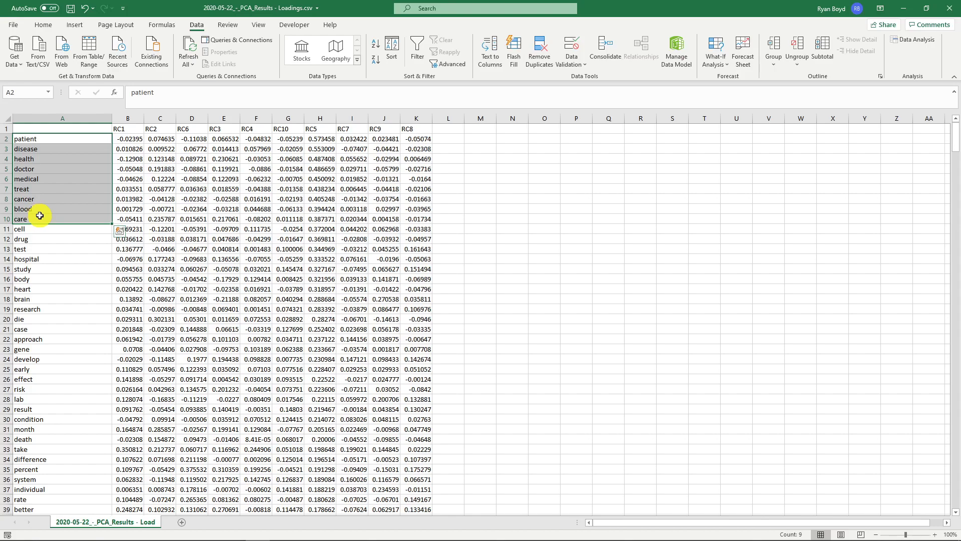
click(38, 215)
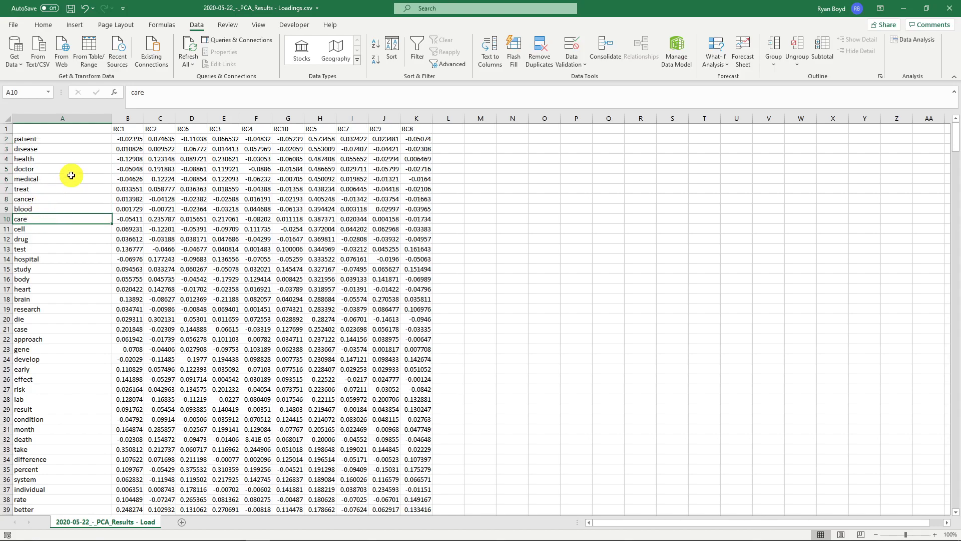
drag(43, 136, 62, 262)
- Highlight the upper RC7 loadings, sort by RC9 from largest to smallest, and highlight the top words from video to information
click(316, 188)
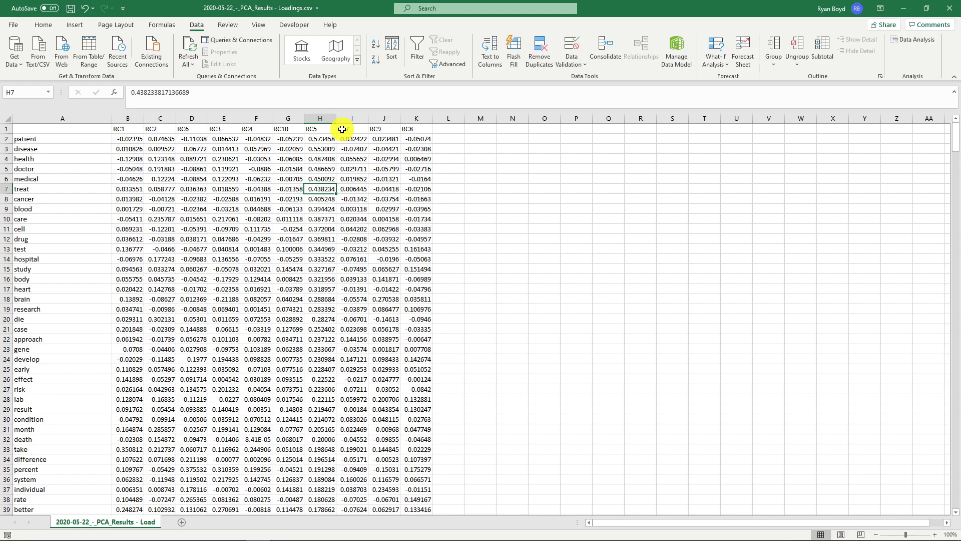
drag(351, 138, 369, 297)
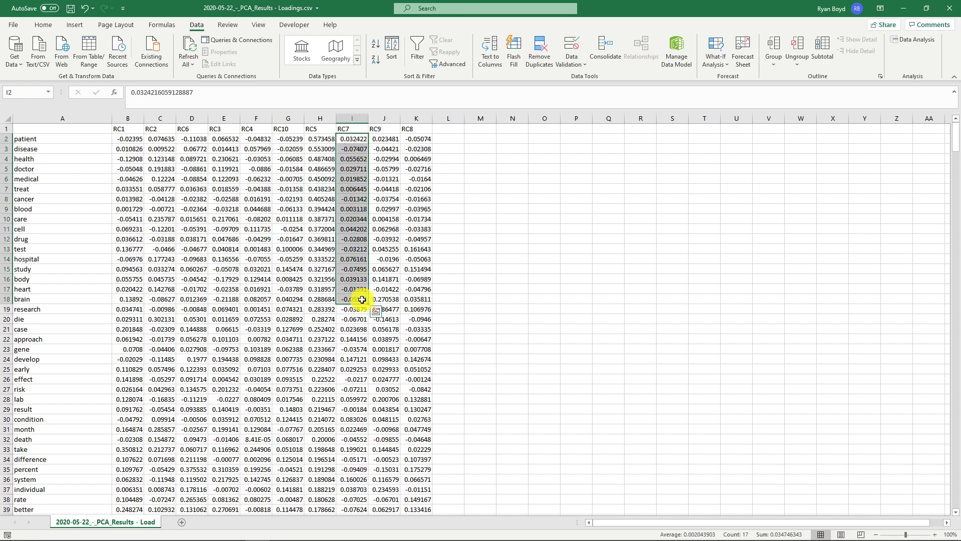
mouse_move(391, 135)
mouse_down()
mouse_move(384, 194)
mouse_move(390, 135)
mouse_up()
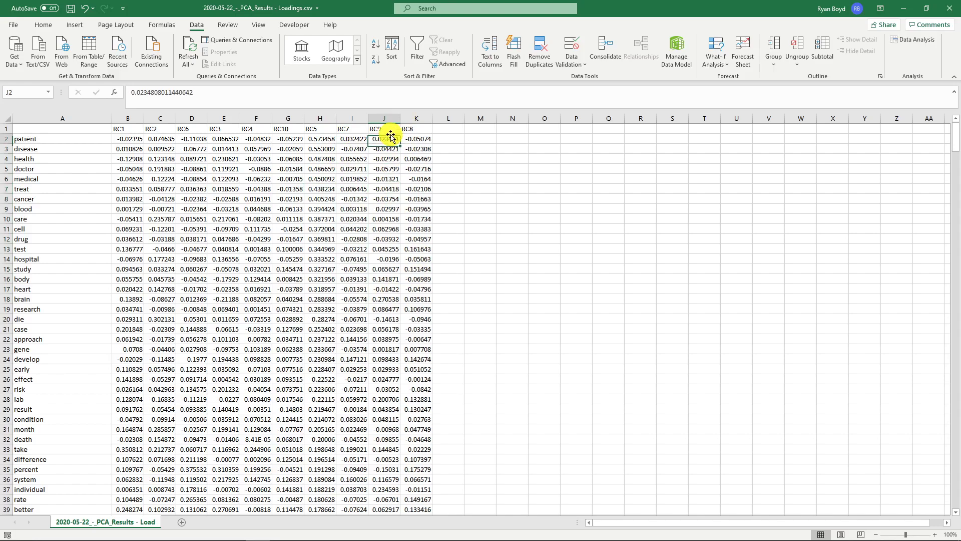
click(376, 59)
drag(21, 140, 58, 227)
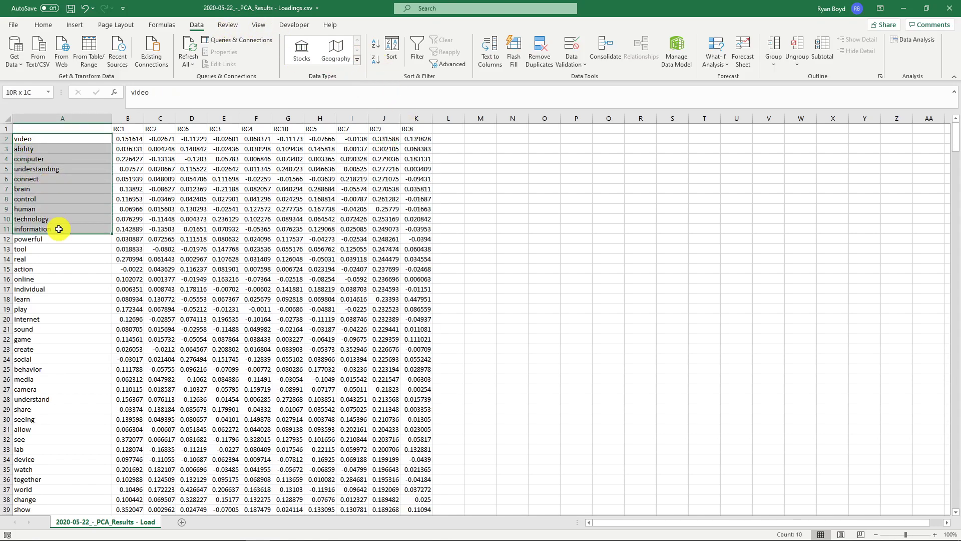
click(59, 229)
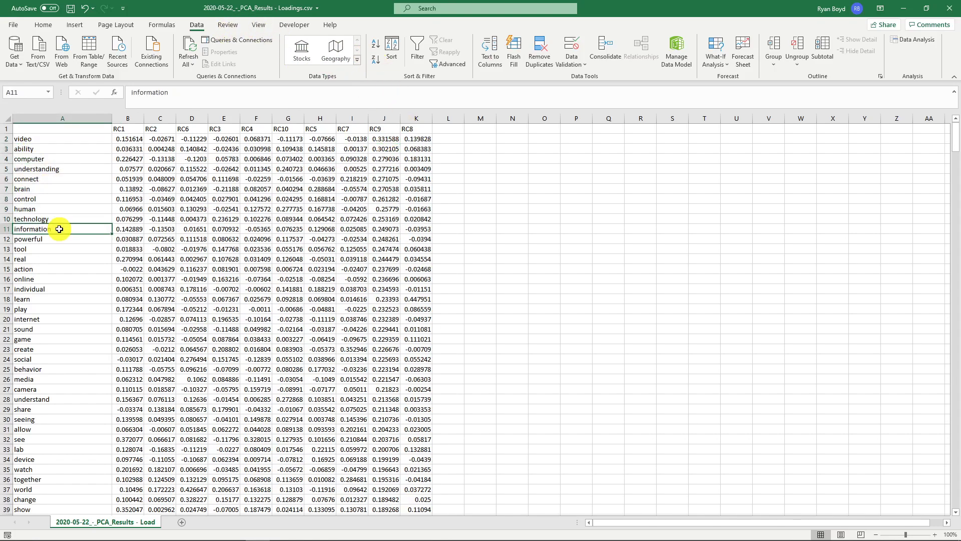
- Close the loadings workbook and switch back to BUTTER to select the Doc-Term Matrix plugin in the analysis pipeline
click(948, 10)
click(478, 287)
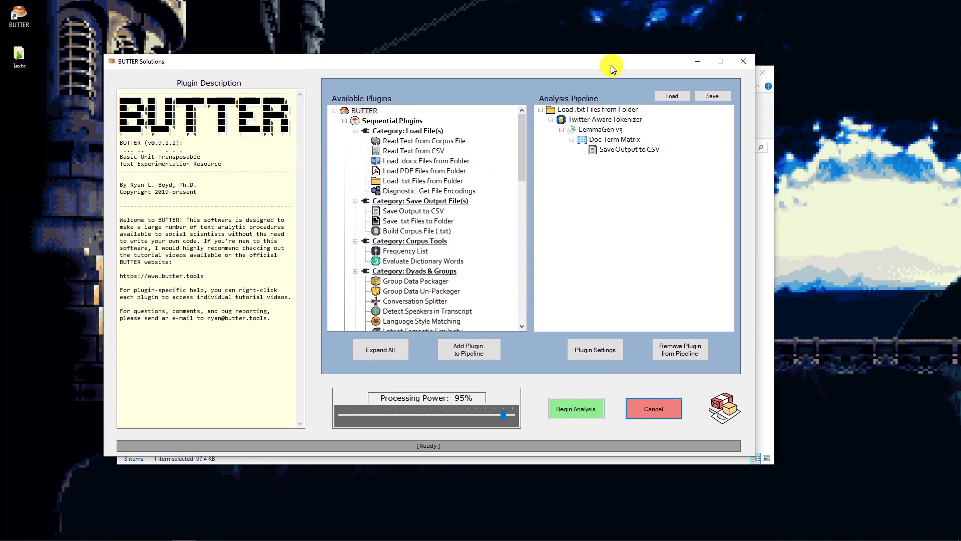
drag(611, 65, 574, 61)
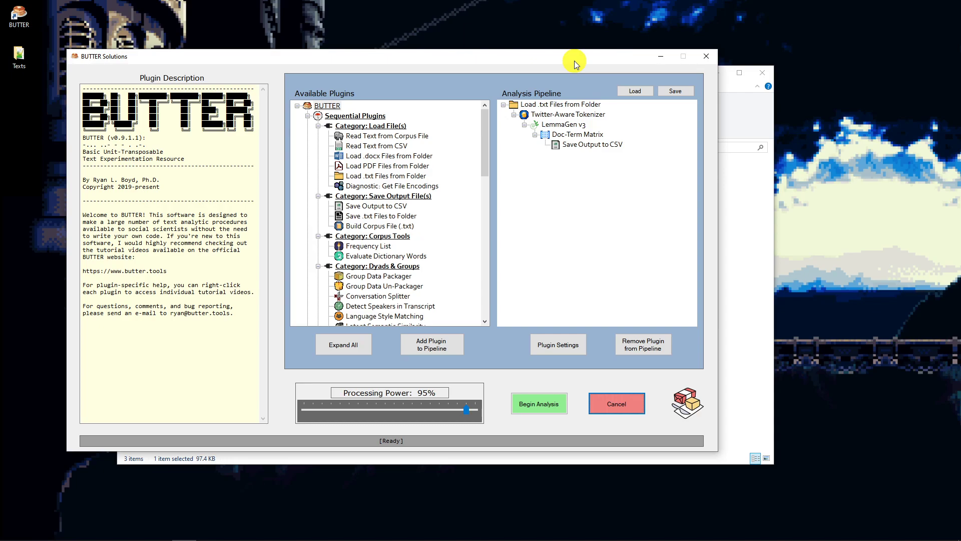
click(584, 135)
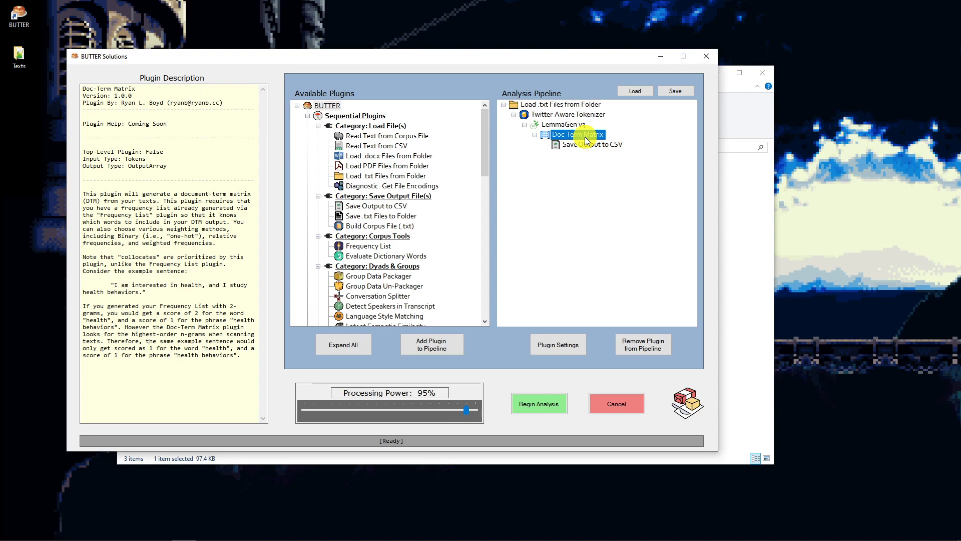